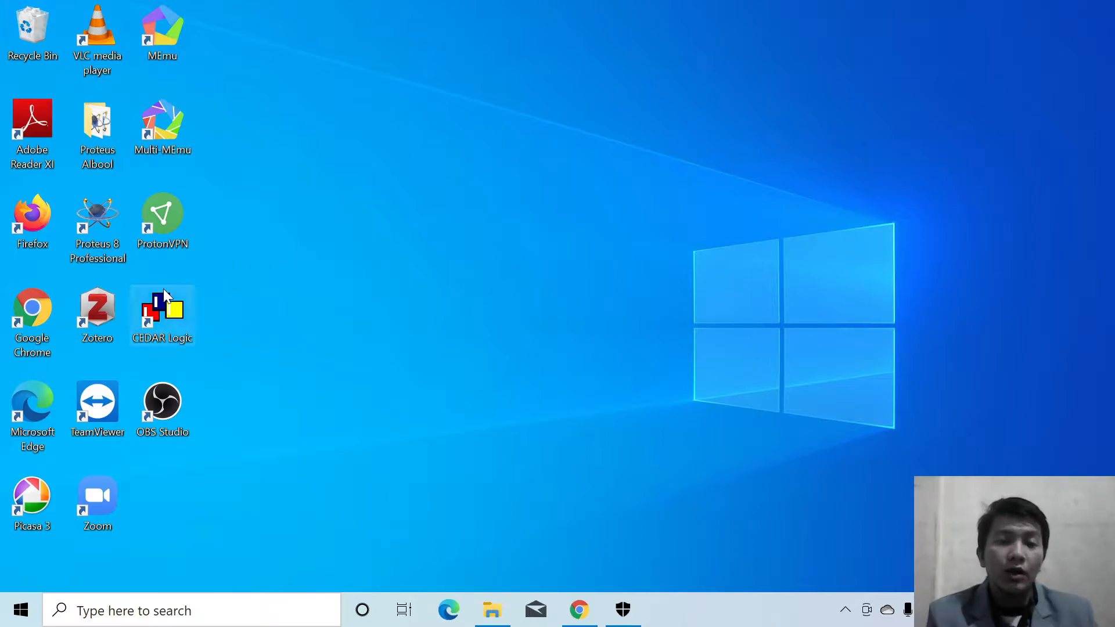
# Check the file details of the CEDAR Logic desktop shortcut, including its size, and close its properties
pyautogui.doubleClick(152, 317)
pyautogui.rightClick(152, 317)
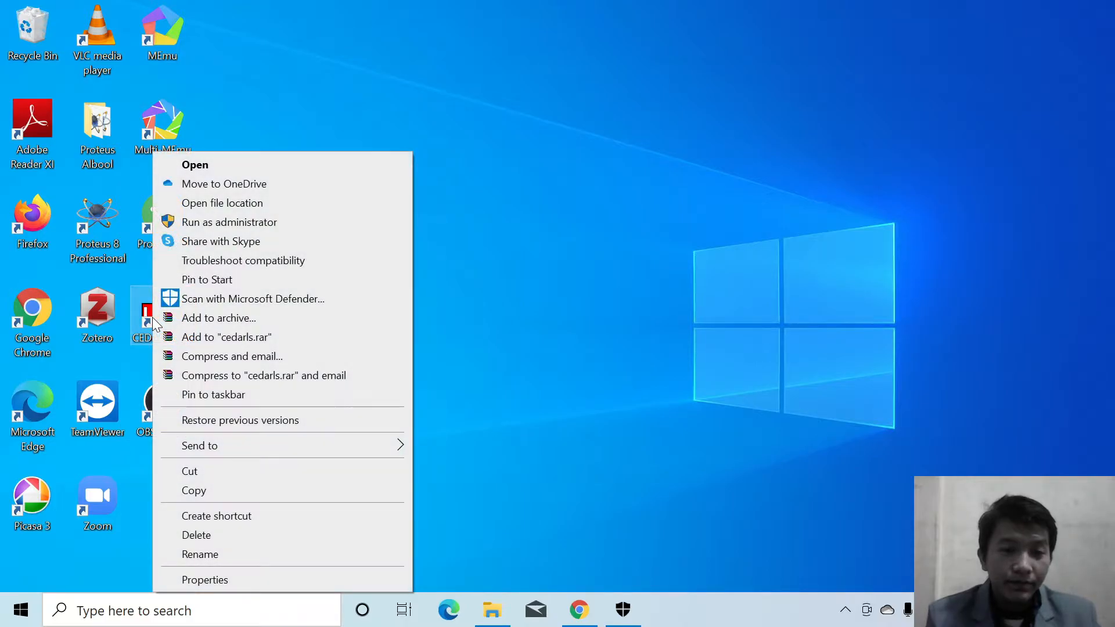
pyautogui.click(204, 580)
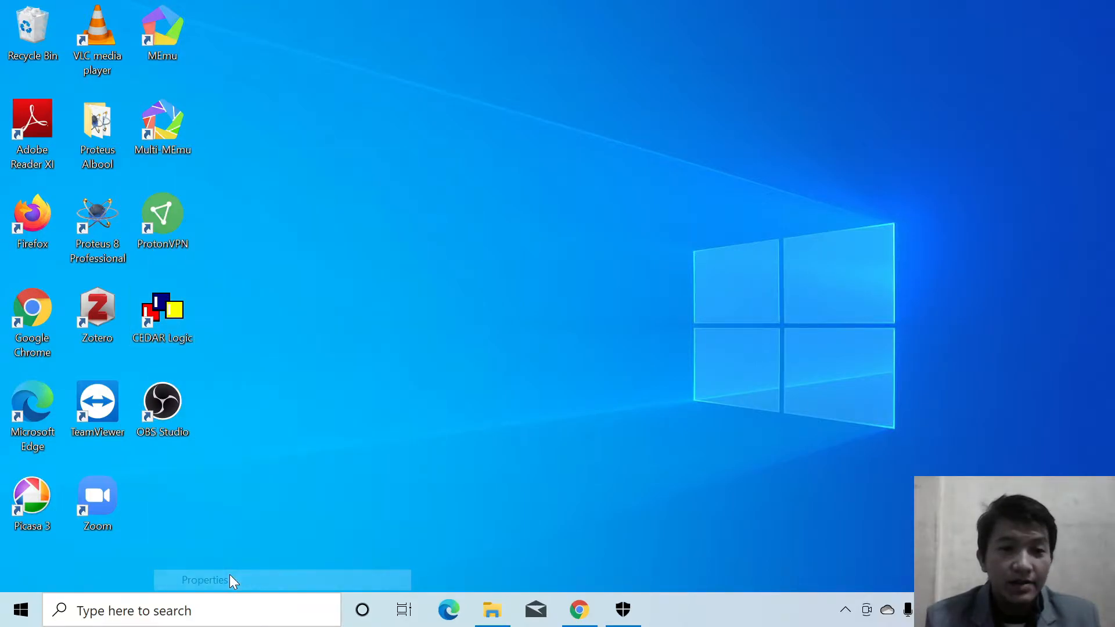
pyautogui.click(294, 146)
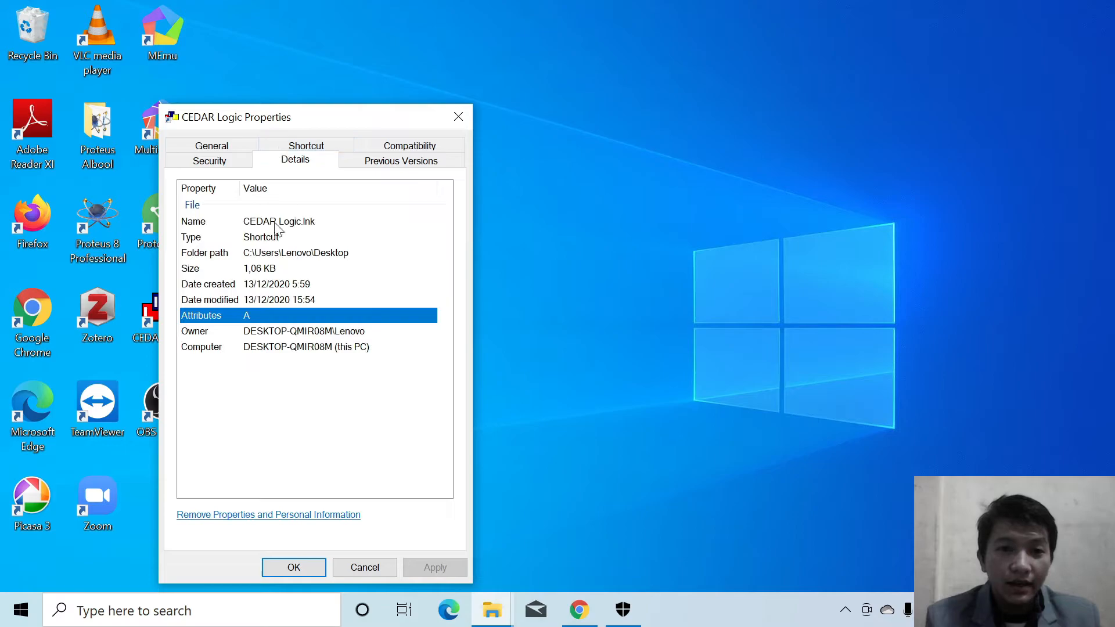
pyautogui.click(292, 270)
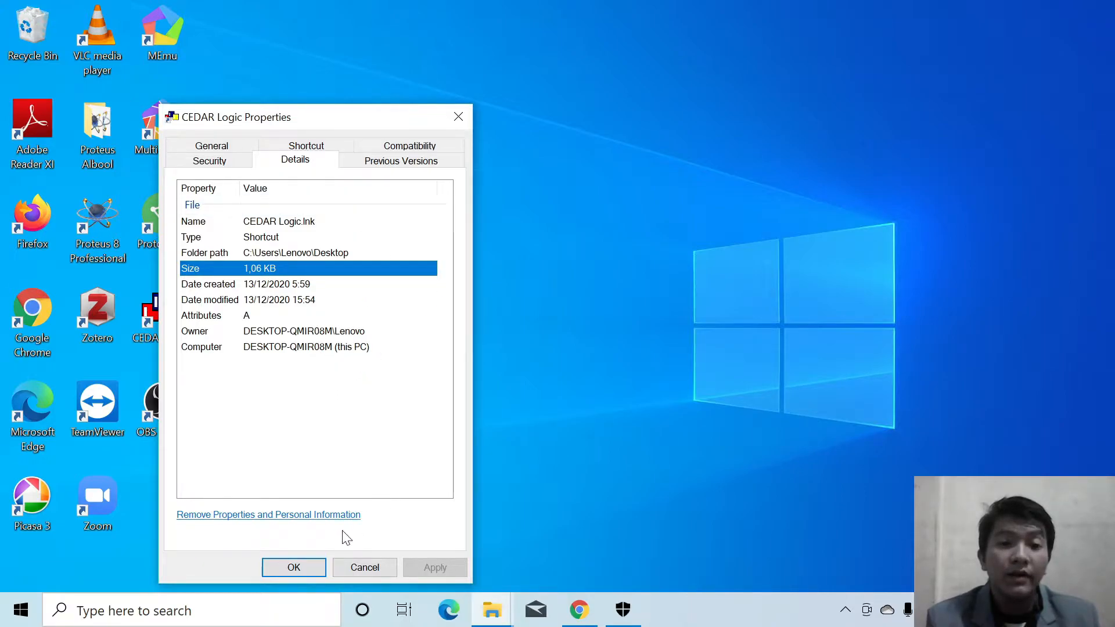
pyautogui.click(310, 567)
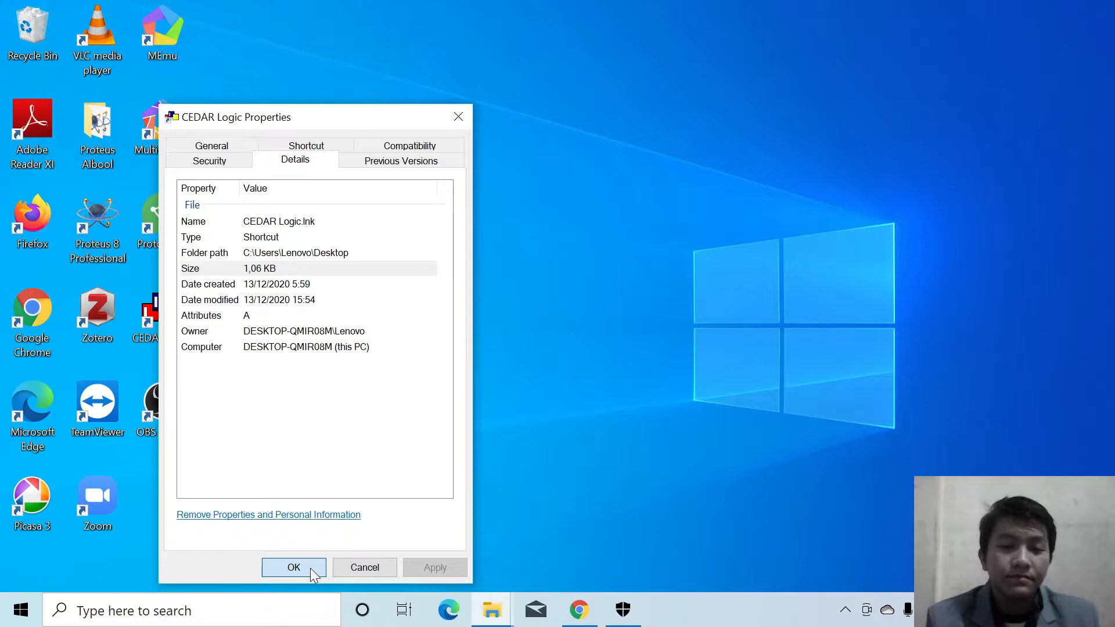
# Check the general properties of the cedarlssetup installer in the Downloads folder, and return to the desktop
pyautogui.click(491, 613)
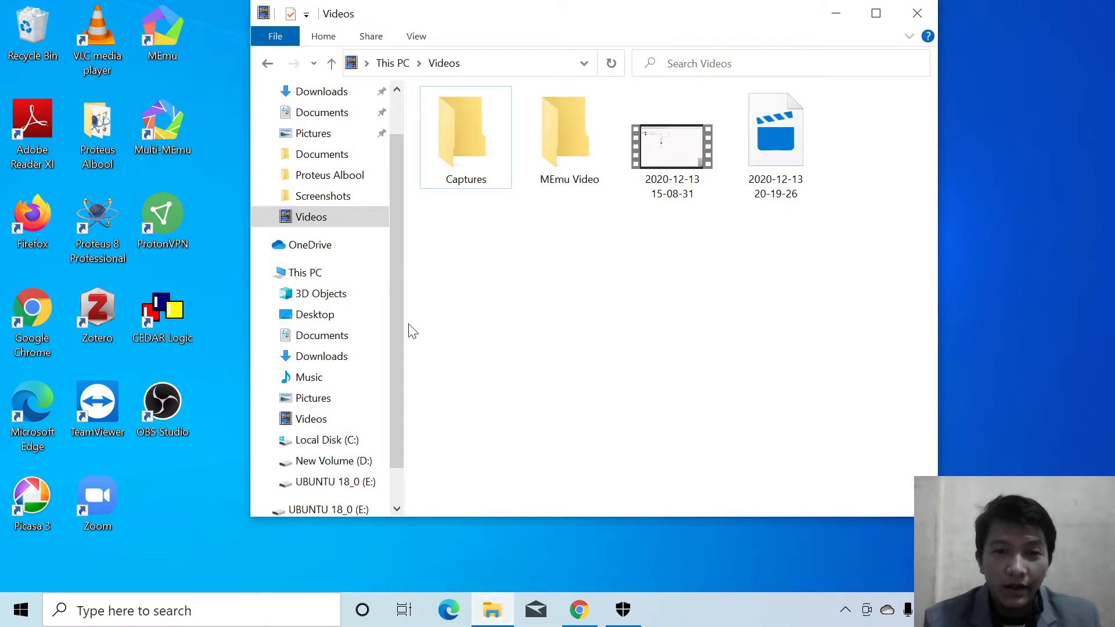
pyautogui.click(322, 356)
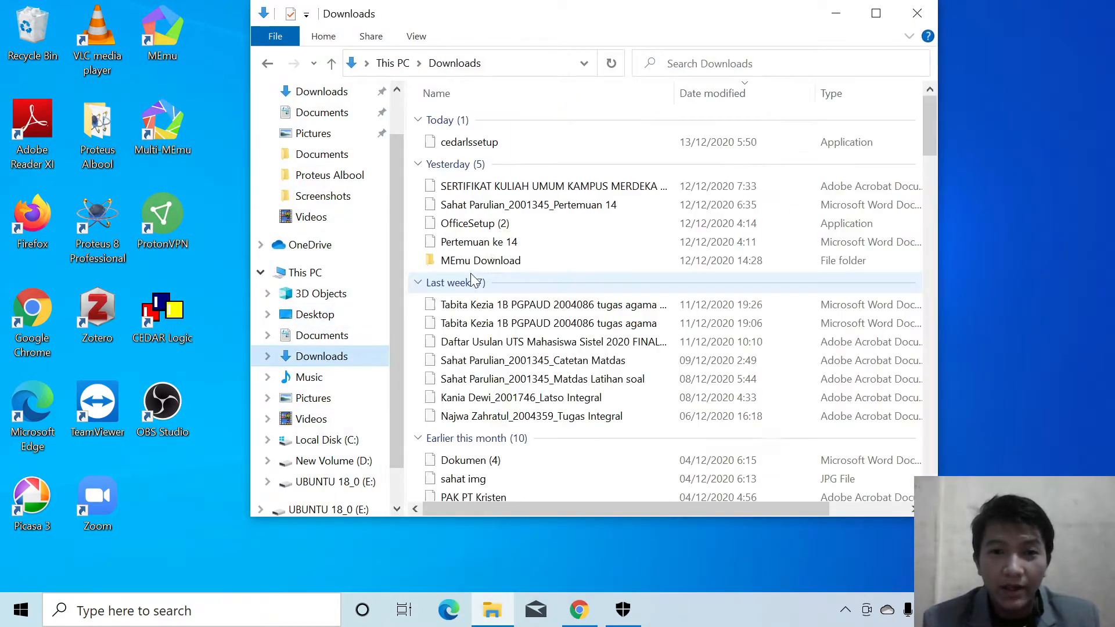
pyautogui.click(537, 142)
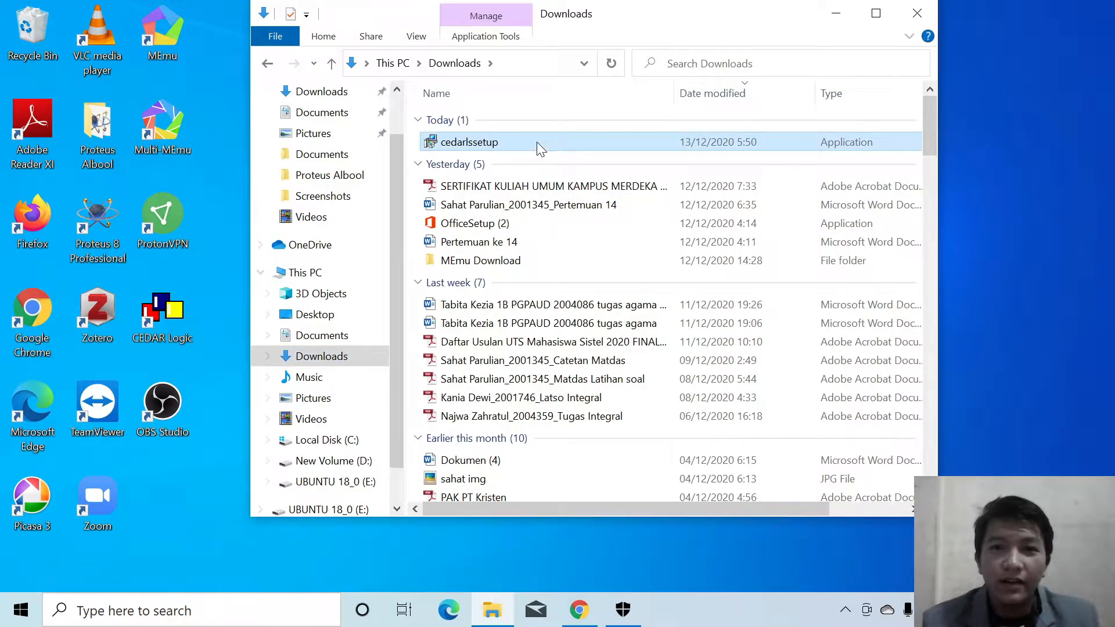
pyautogui.rightClick(537, 142)
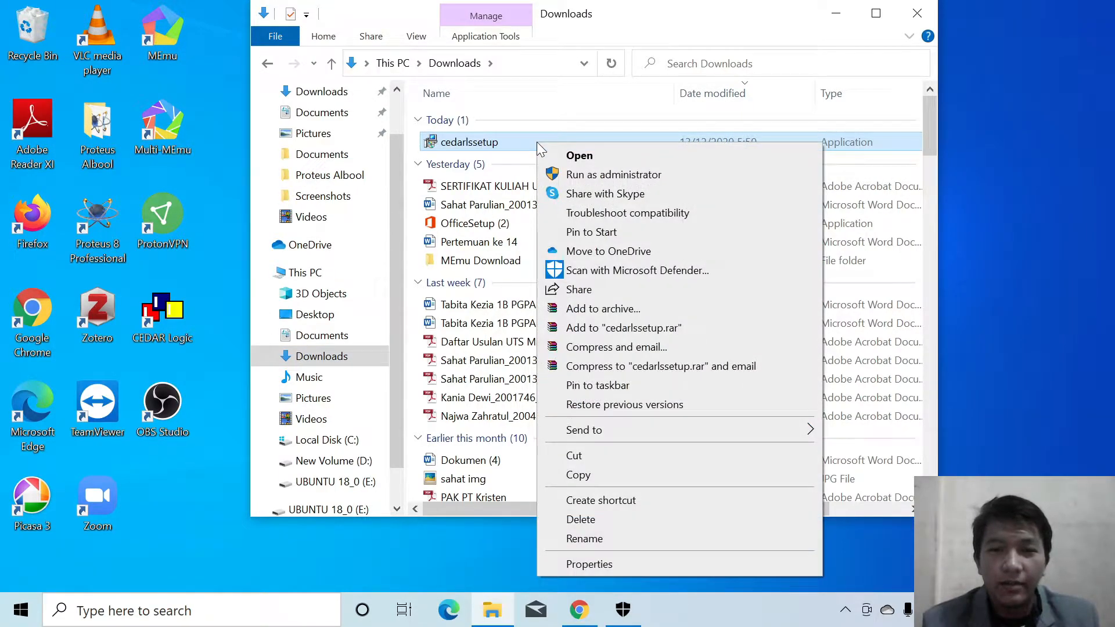
pyautogui.click(632, 560)
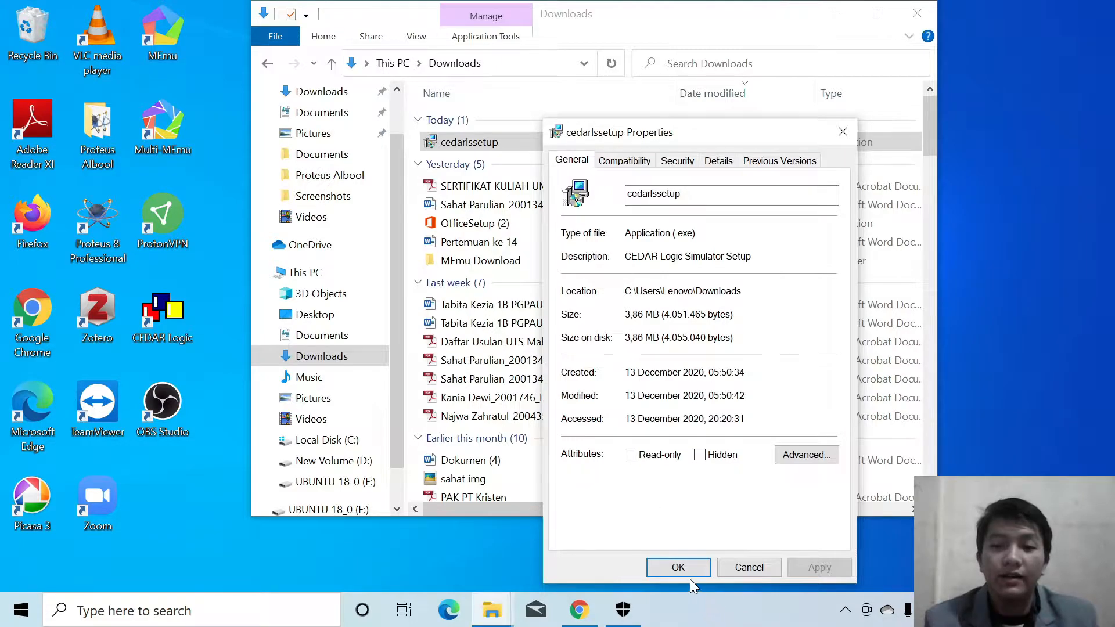
pyautogui.click(677, 568)
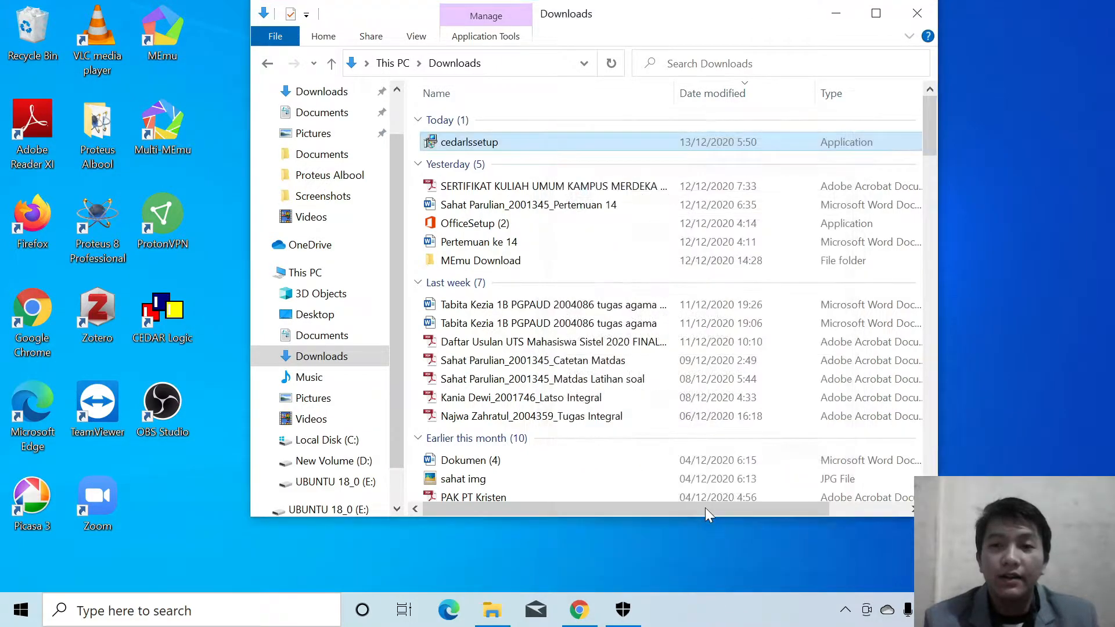
pyautogui.click(836, 13)
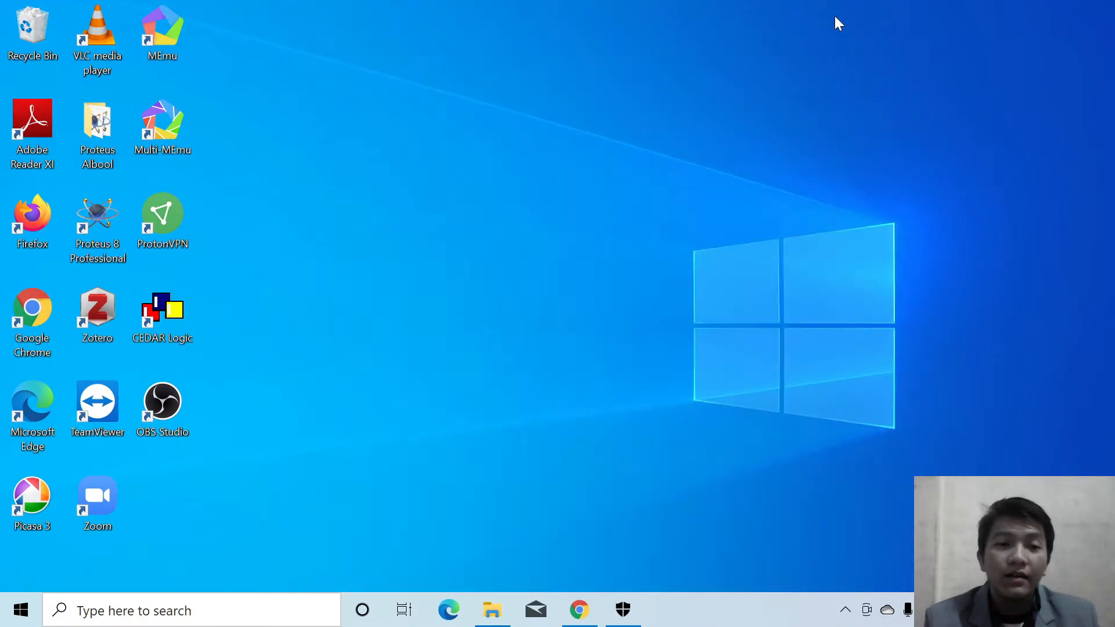
pyautogui.click(163, 314)
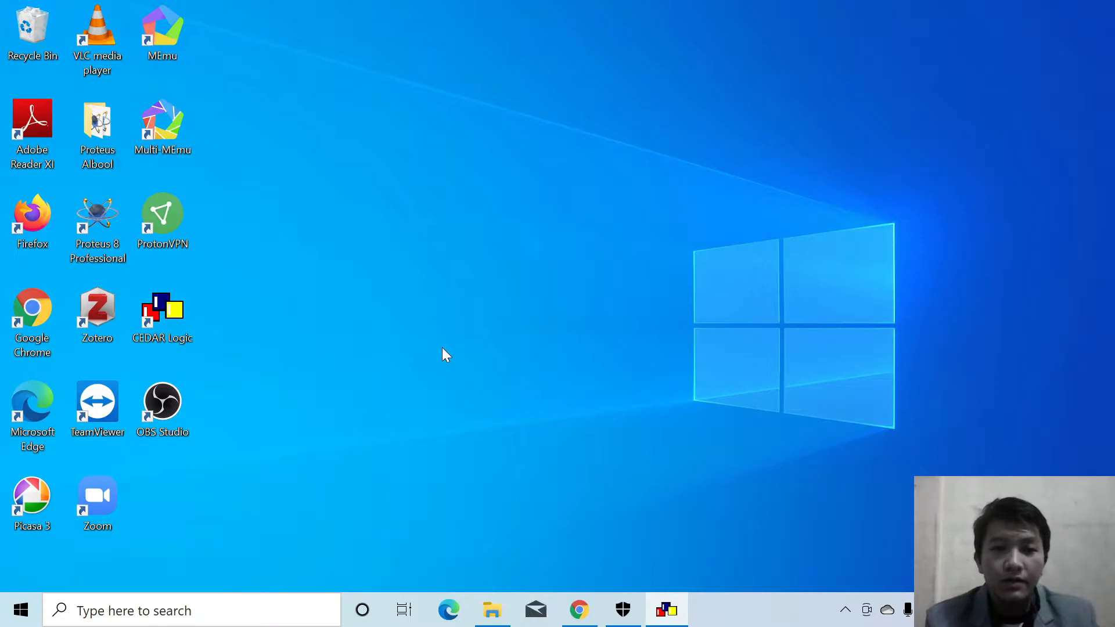
pyautogui.moveTo(670, 607)
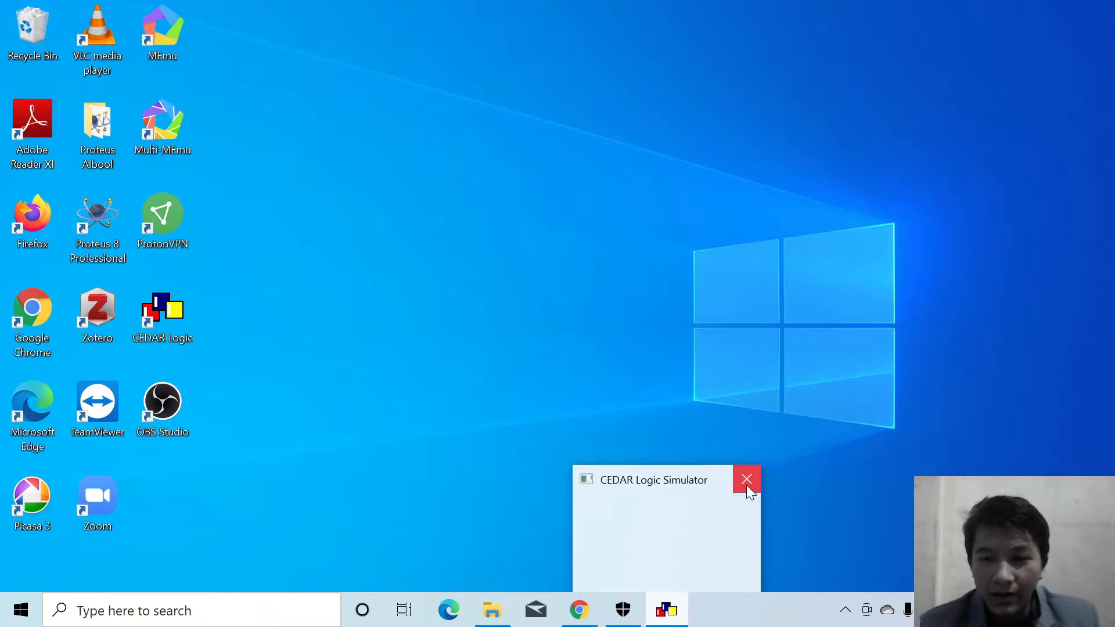
pyautogui.click(746, 479)
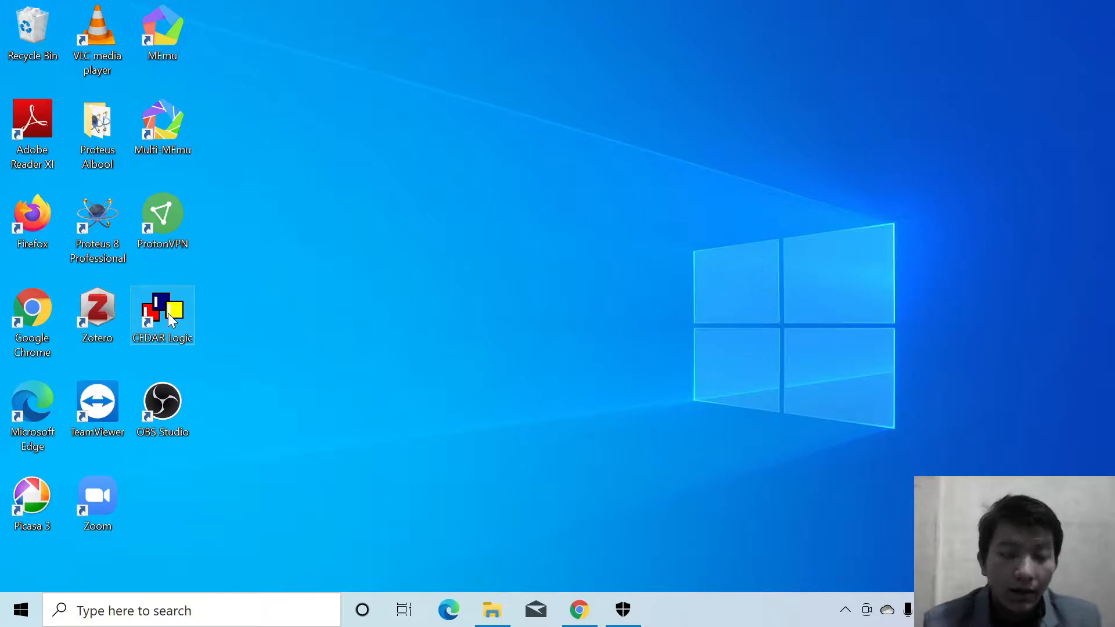
# Launch CEDAR Logic from its desktop shortcut as administrator and maximize its window
pyautogui.doubleClick(152, 307)
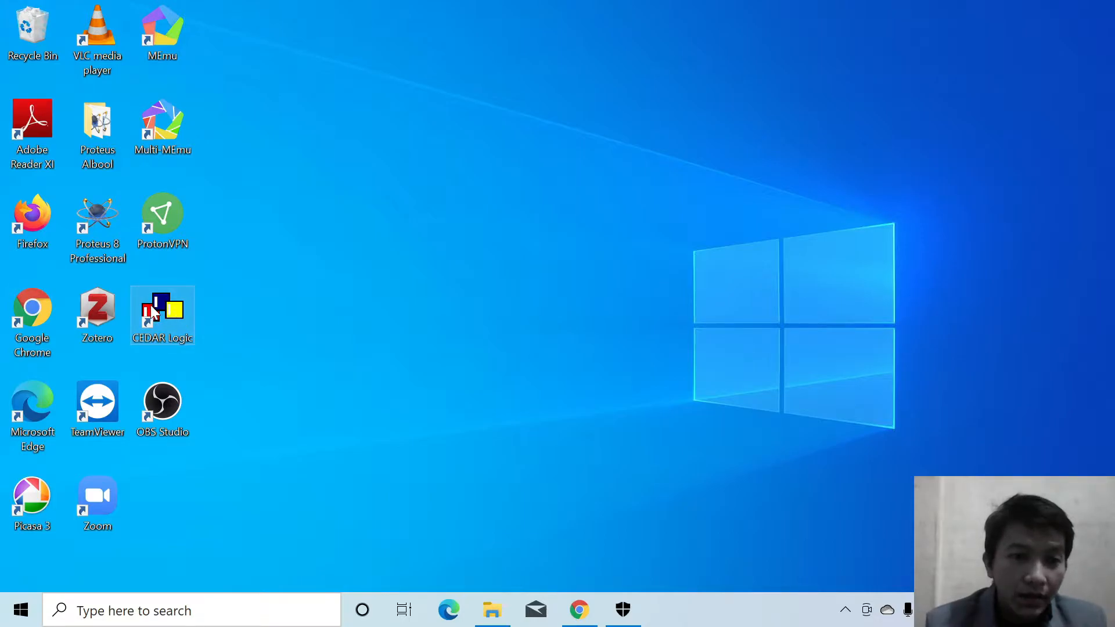
pyautogui.rightClick(152, 307)
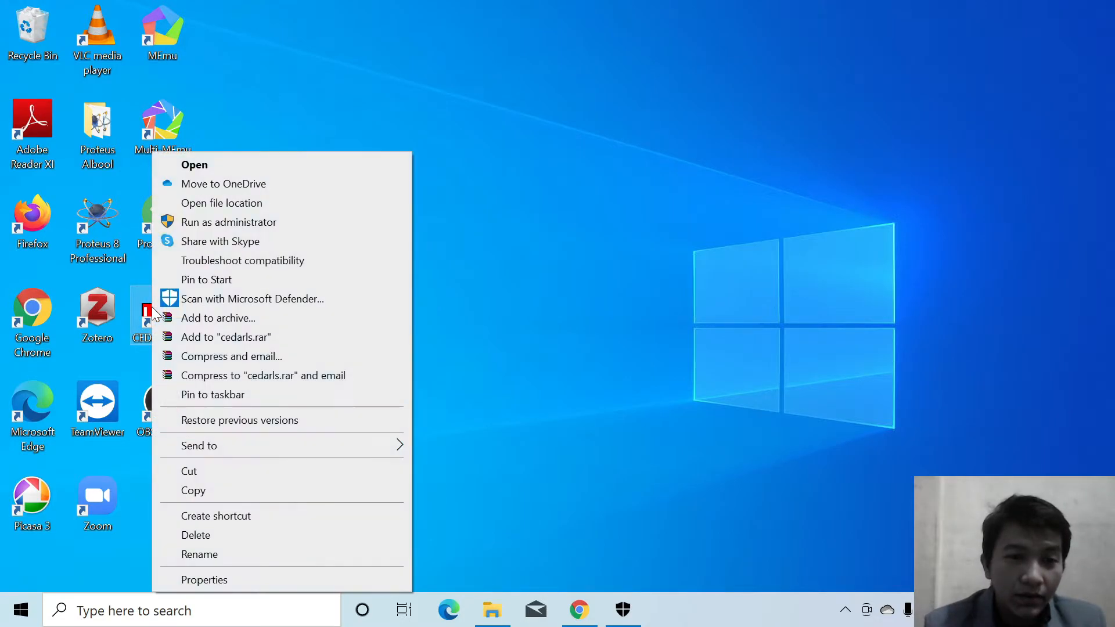
pyautogui.click(257, 226)
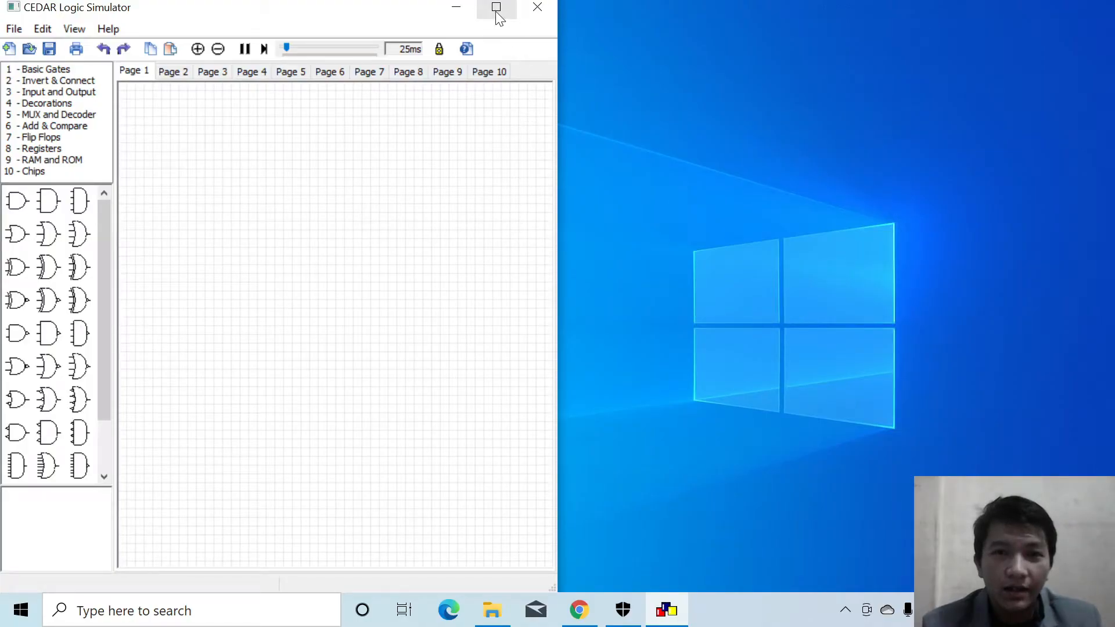
pyautogui.click(498, 18)
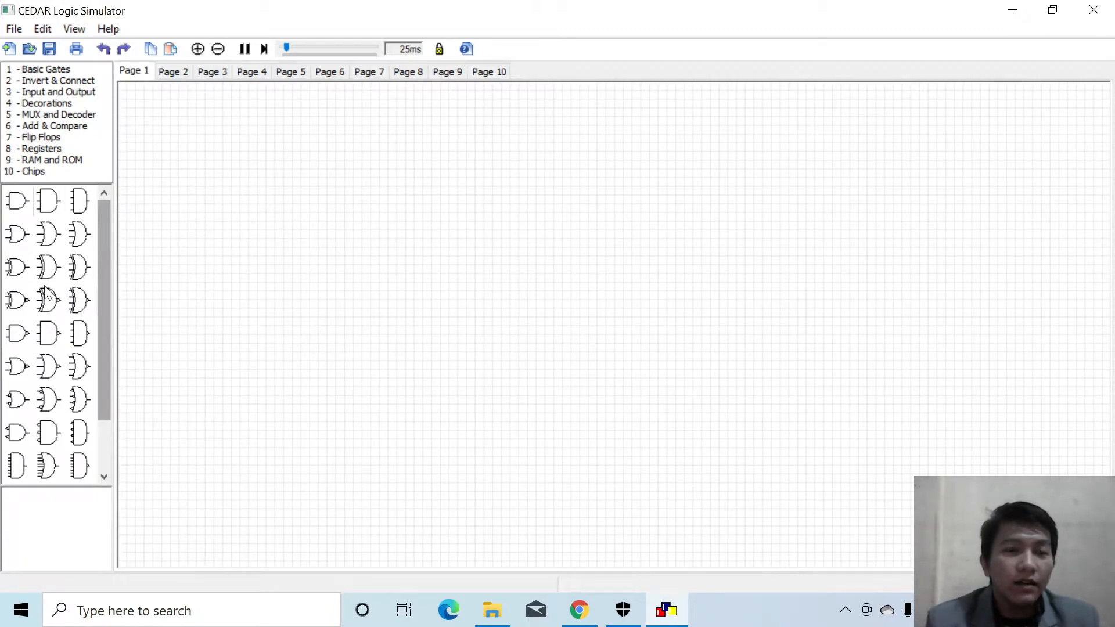
# Place a 2-input AND gate in the upper-left area of the Page 1 canvas
pyautogui.click(16, 201)
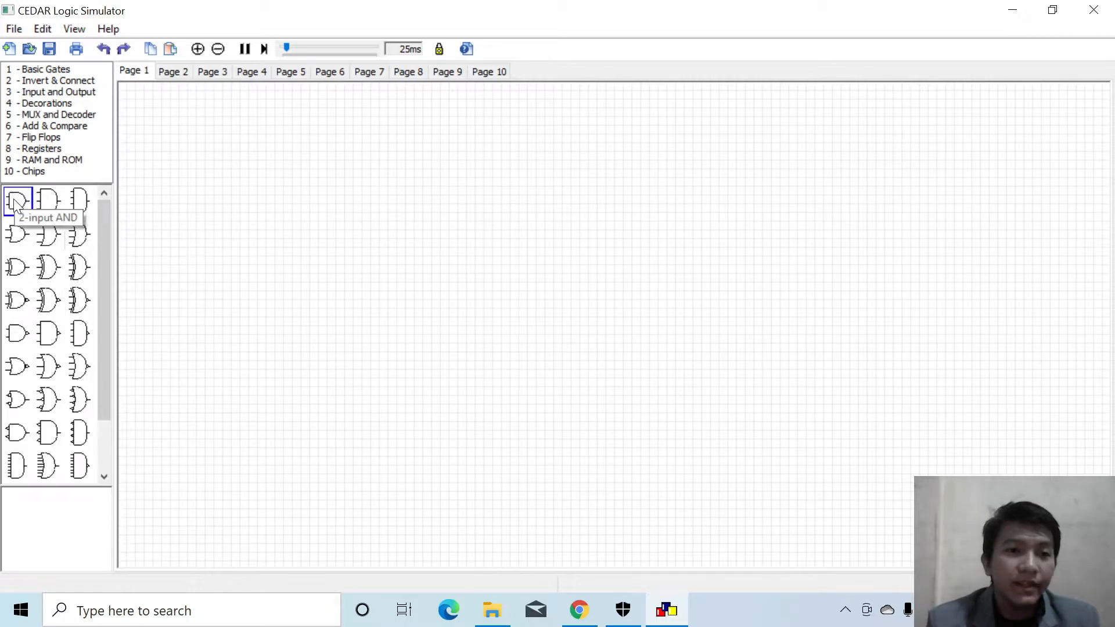
pyautogui.moveTo(17, 200); pyautogui.dragTo(308, 179)
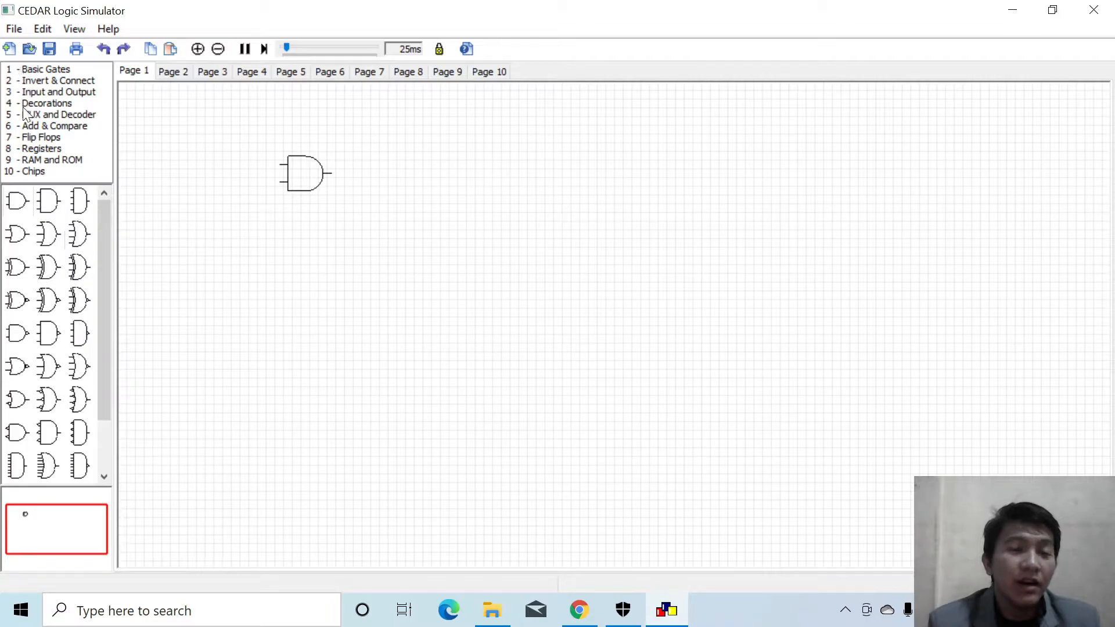
# Examine the components in the Basic Gates, Invert & Connect, Input and Output, and Decorations libraries
pyautogui.click(38, 67)
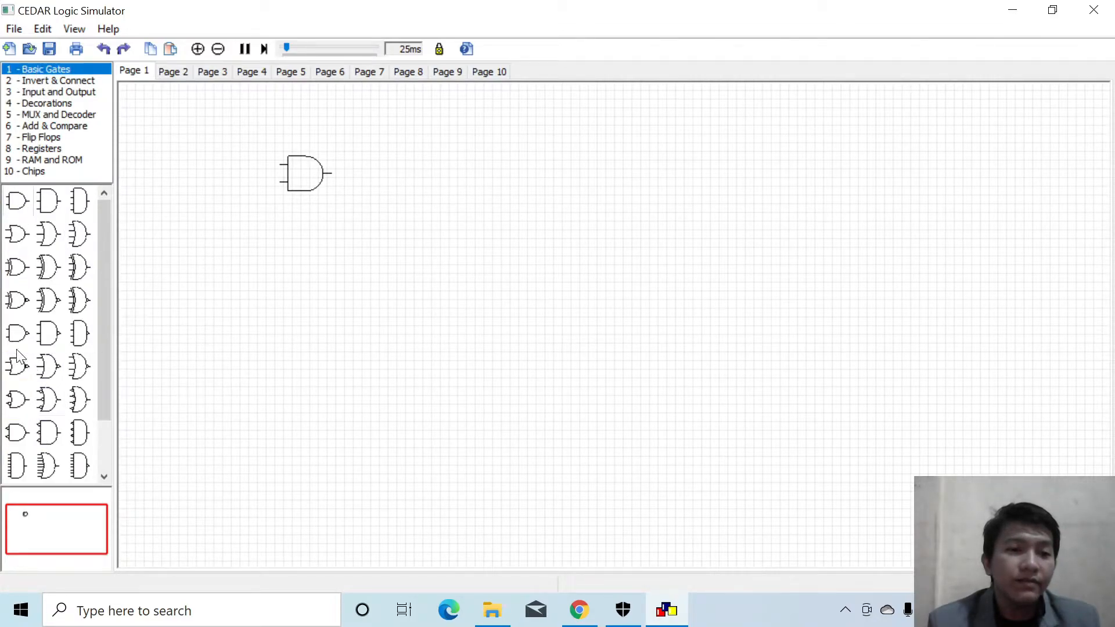
pyautogui.click(53, 81)
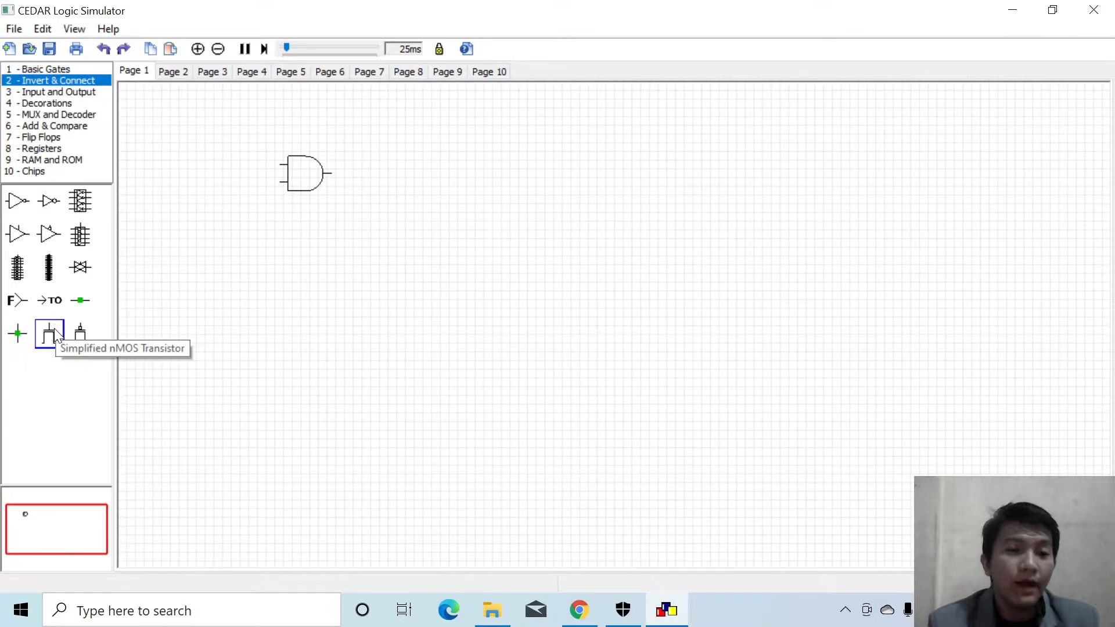
pyautogui.click(77, 90)
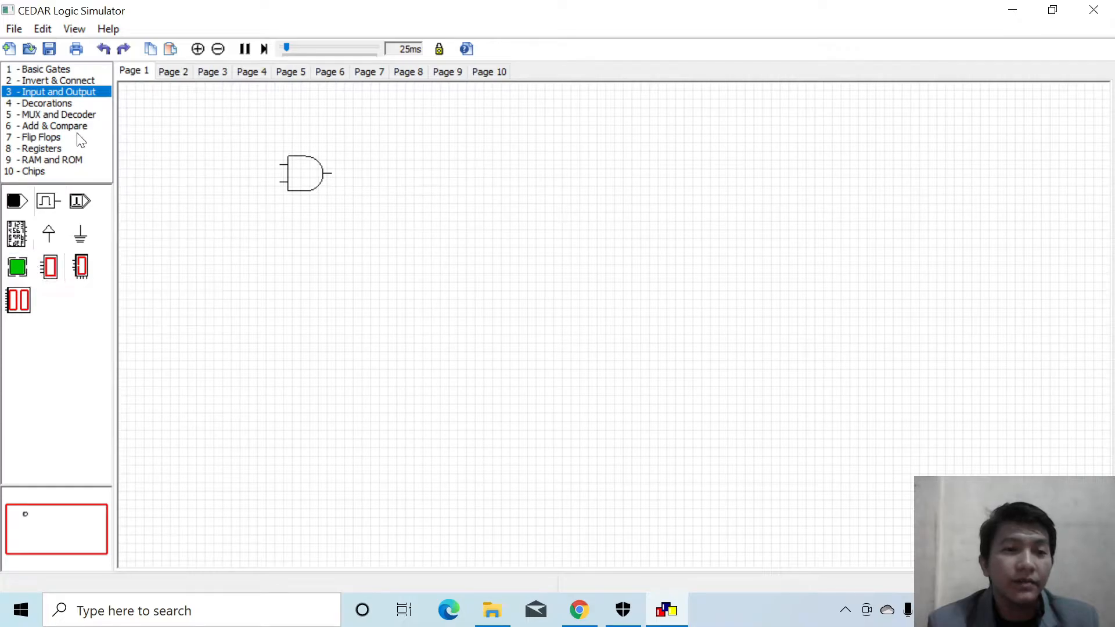
pyautogui.click(58, 104)
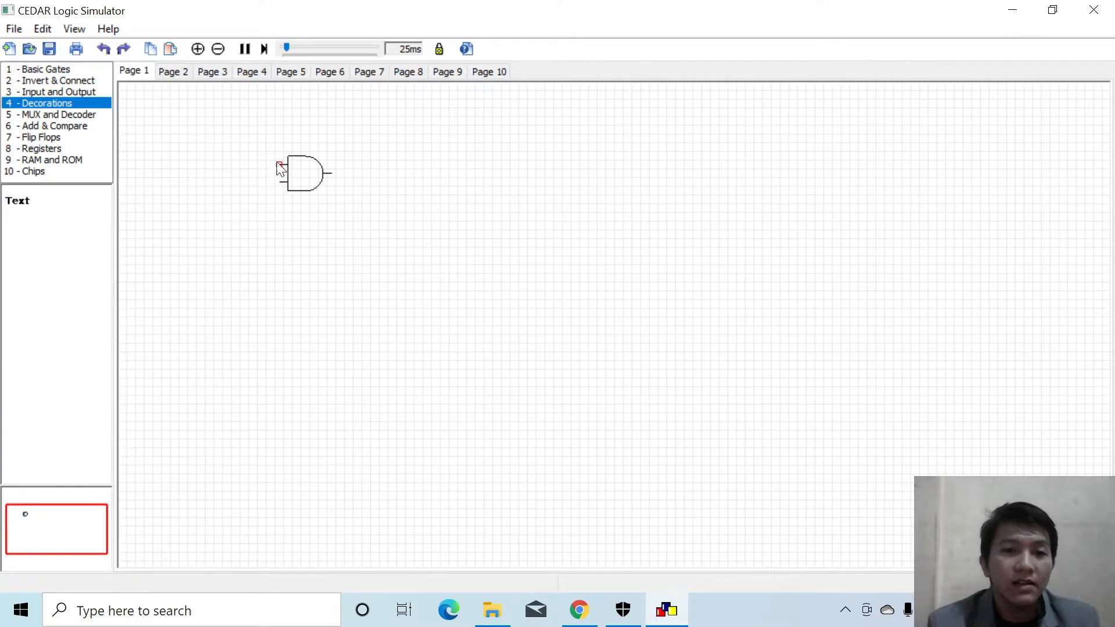
pyautogui.moveTo(244, 136); pyautogui.dragTo(399, 284)
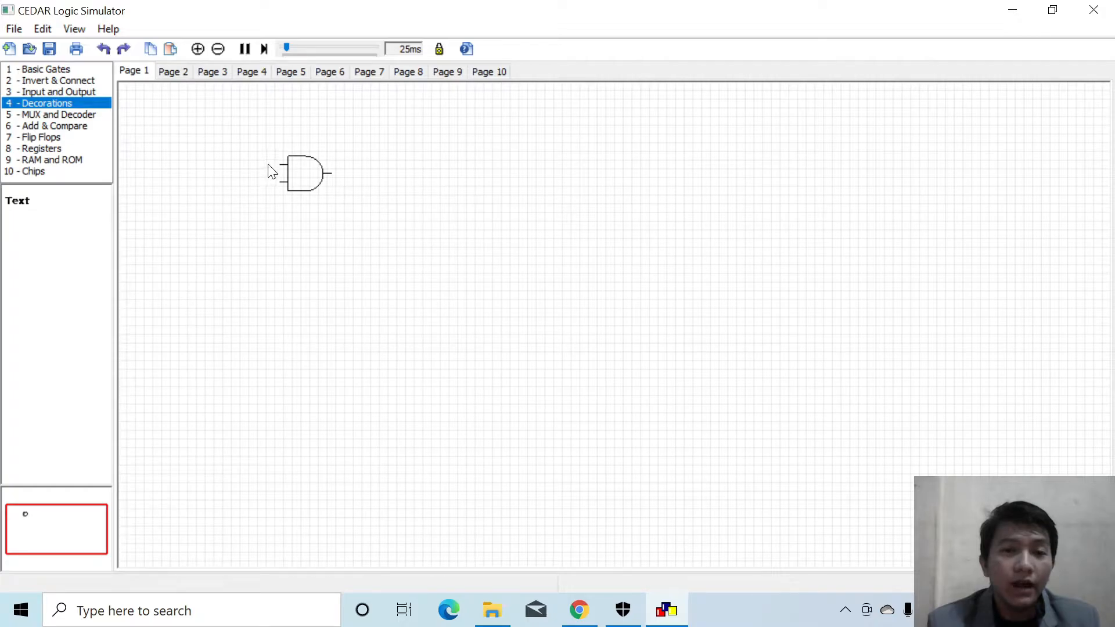
pyautogui.click(41, 77)
pyautogui.click(58, 66)
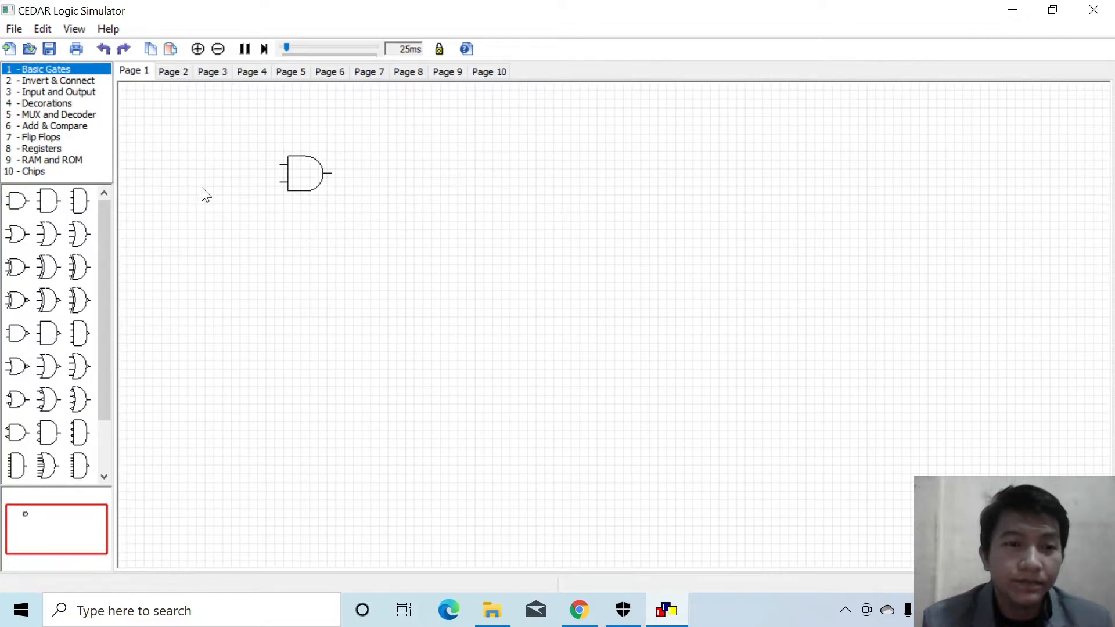
# Place a Simplified nMOS Transistor from the Invert & Connect library below and to the right of the AND gate
pyautogui.click(56, 82)
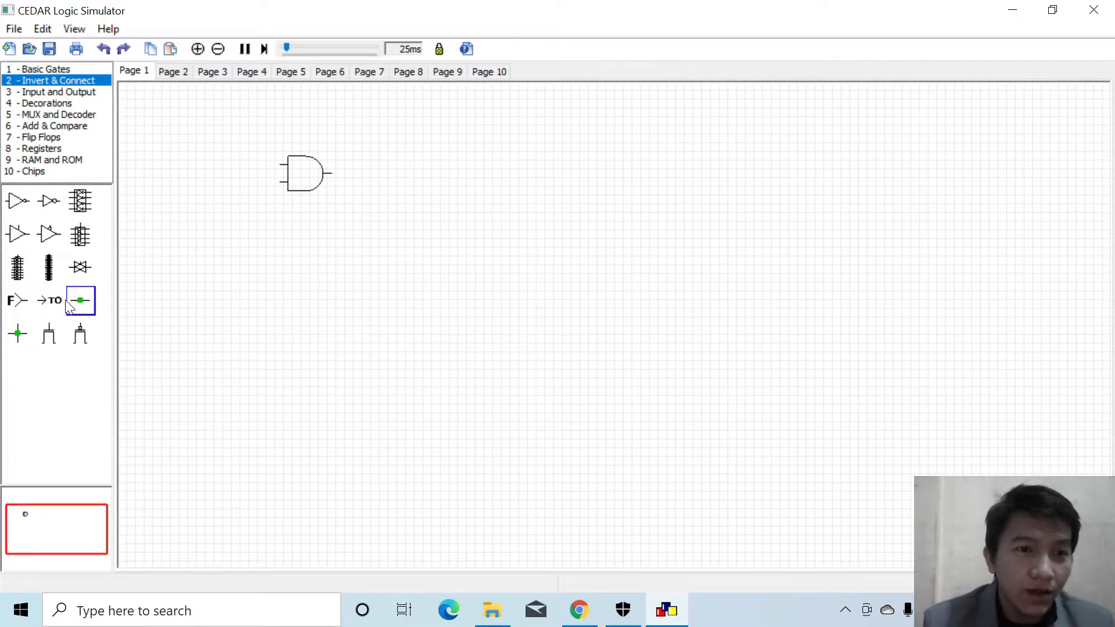
pyautogui.moveTo(49, 340); pyautogui.dragTo(406, 282)
# Place two input toggle switches from the Input and Output library, one above the other, to the left of the AND gate
pyautogui.click(61, 93)
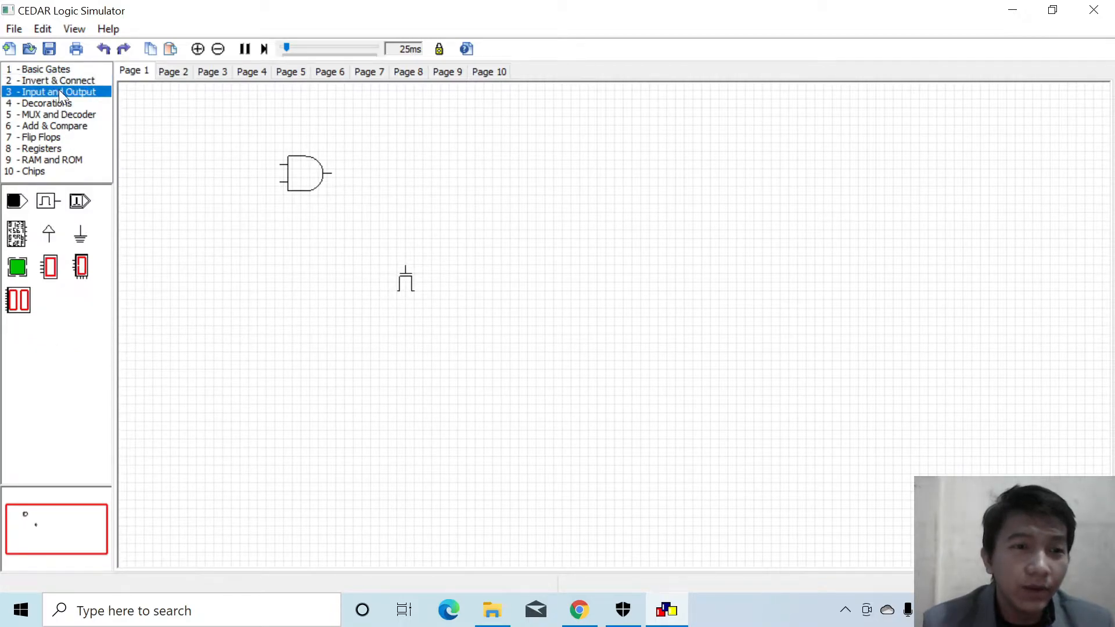
pyautogui.moveTo(16, 201); pyautogui.dragTo(215, 169)
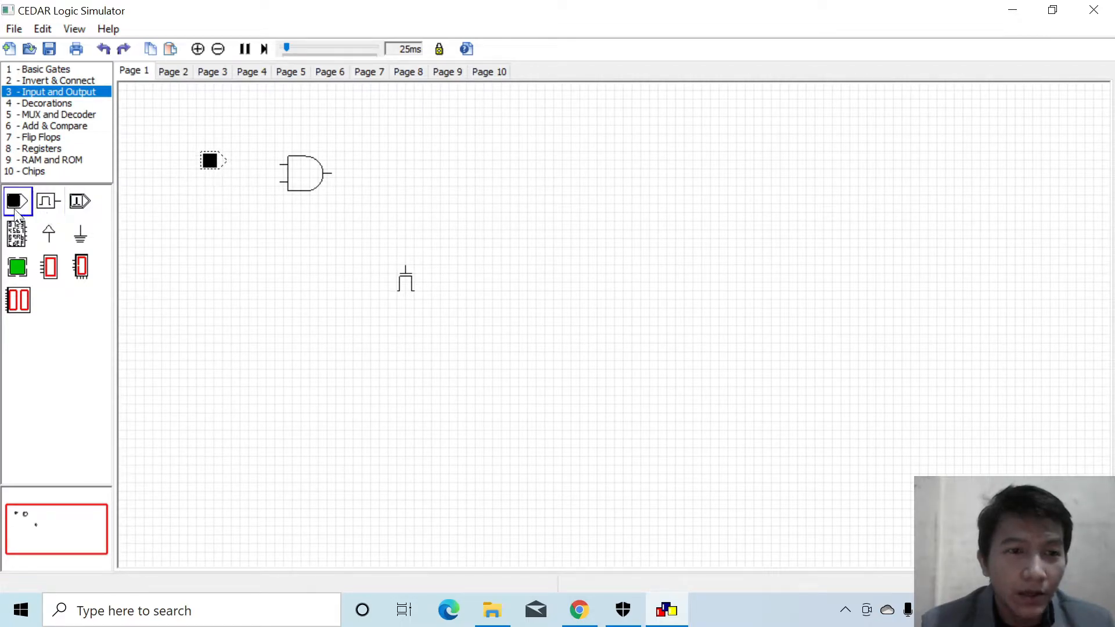
pyautogui.moveTo(16, 201); pyautogui.dragTo(214, 192)
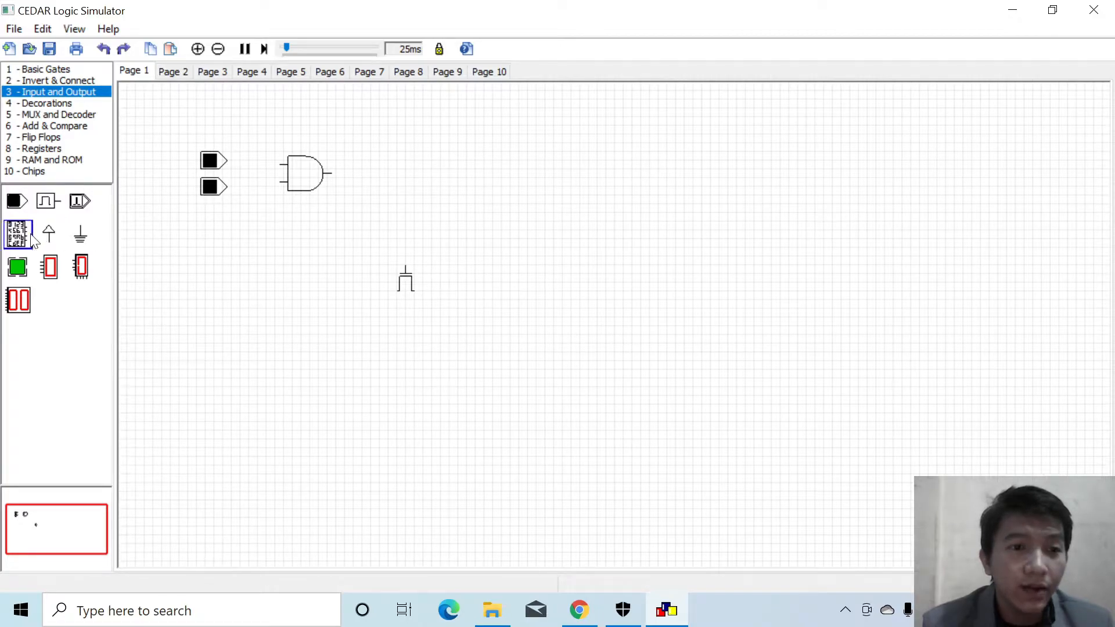
# Place a power source to the upper right of the transistor, a ground well below the transistor, and a green LED between transistor and ground
pyautogui.moveTo(49, 238); pyautogui.dragTo(537, 124)
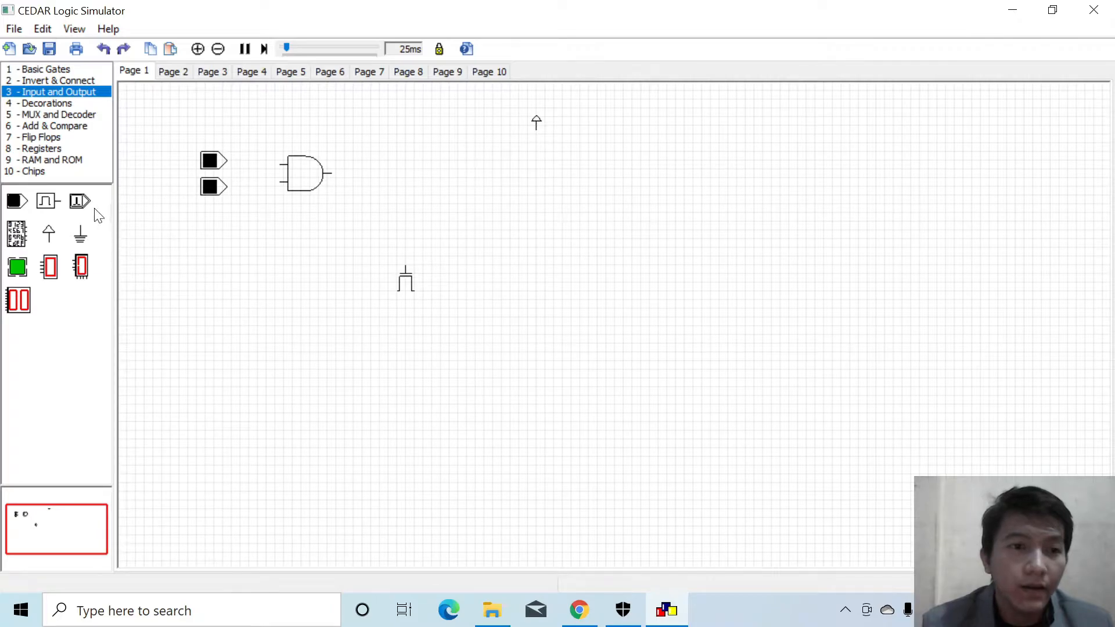
pyautogui.moveTo(88, 235); pyautogui.dragTo(407, 435)
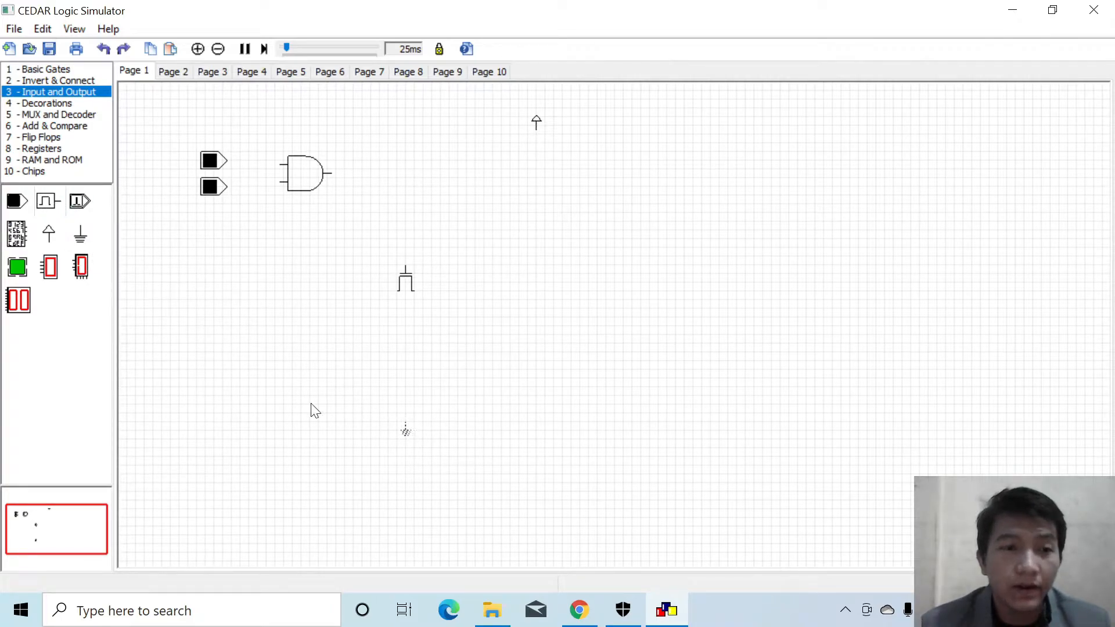
pyautogui.moveTo(19, 266); pyautogui.dragTo(408, 357)
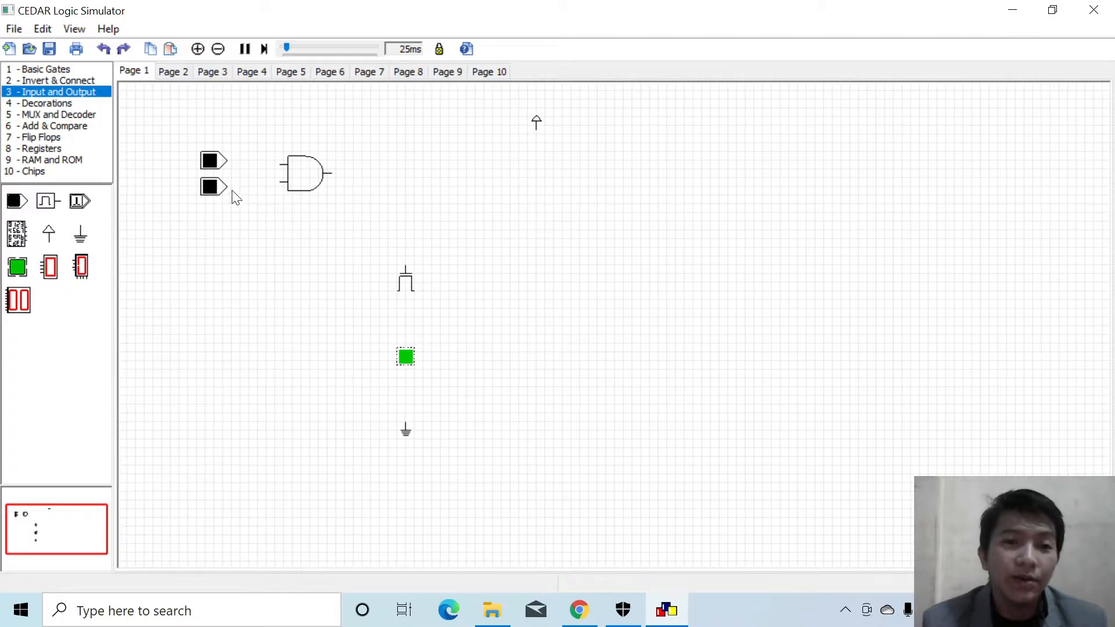
# Wire the two toggle switches to the two inputs of the AND gate
pyautogui.moveTo(228, 192); pyautogui.dragTo(277, 165)
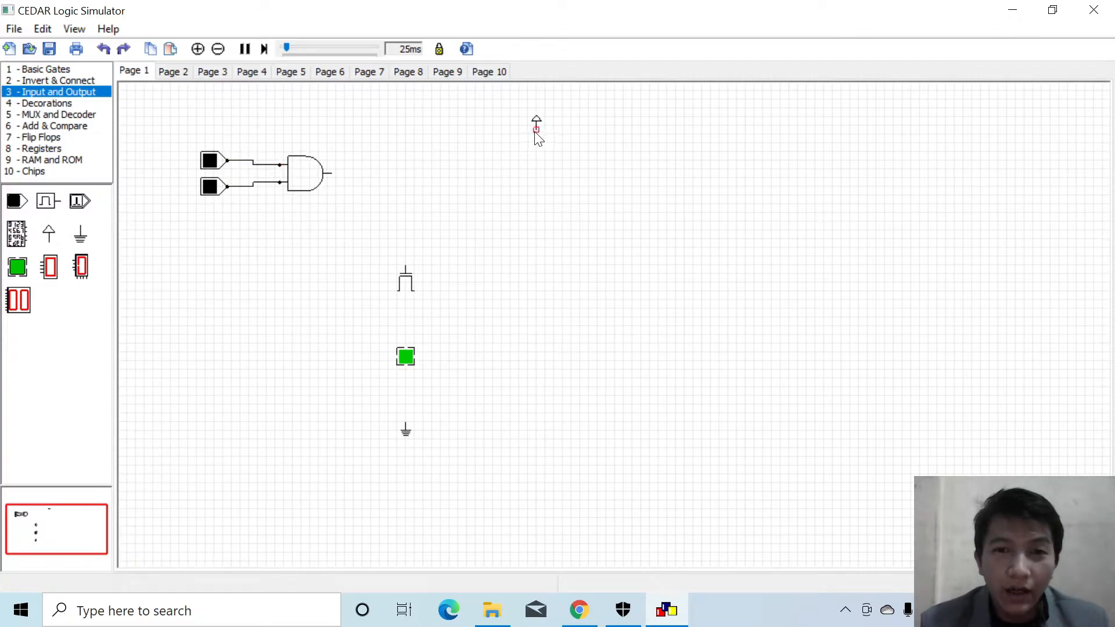
# Wire the power source and AND gate output to the transistor, and connect the transistor's free terminal through the LED to ground
pyautogui.moveTo(536, 129); pyautogui.dragTo(414, 290)
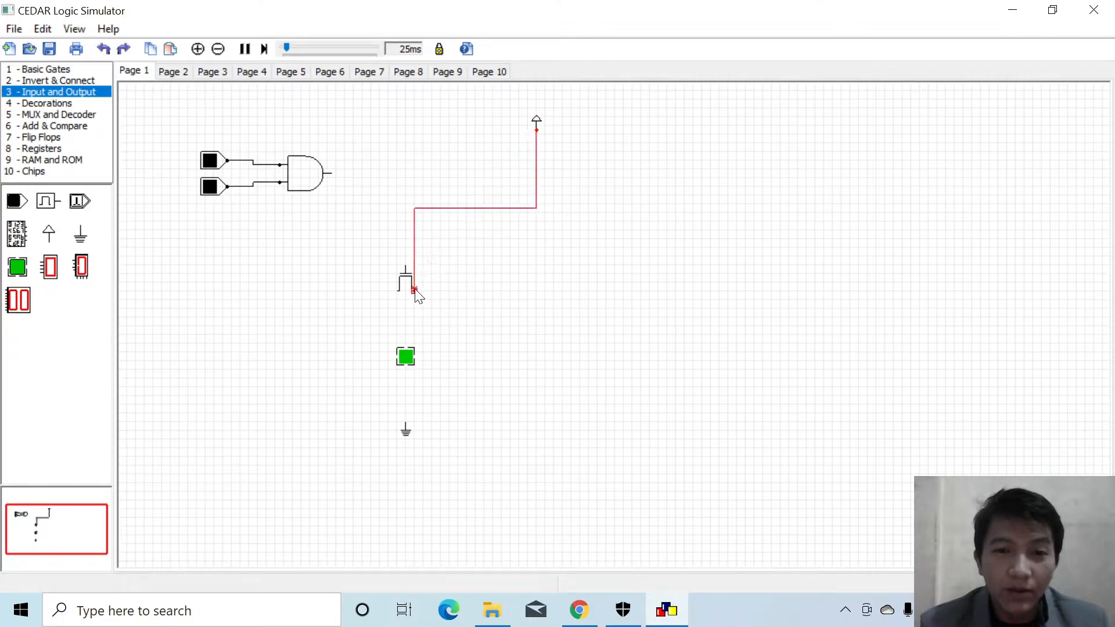
pyautogui.moveTo(334, 173); pyautogui.dragTo(404, 266)
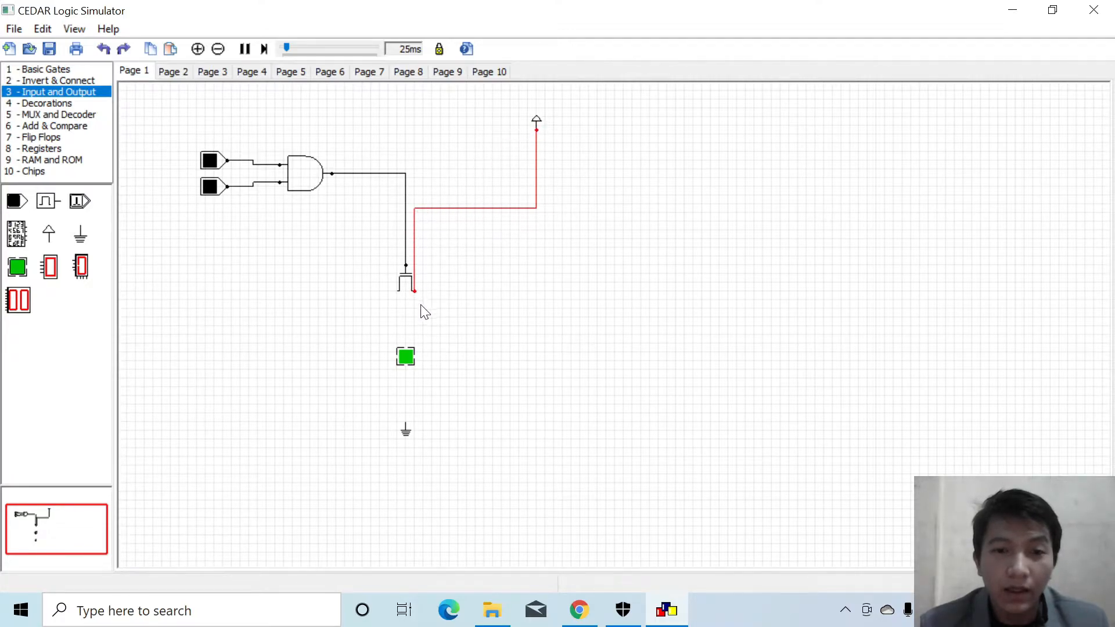
pyautogui.moveTo(397, 292); pyautogui.dragTo(405, 355)
pyautogui.moveTo(406, 428); pyautogui.dragTo(411, 364)
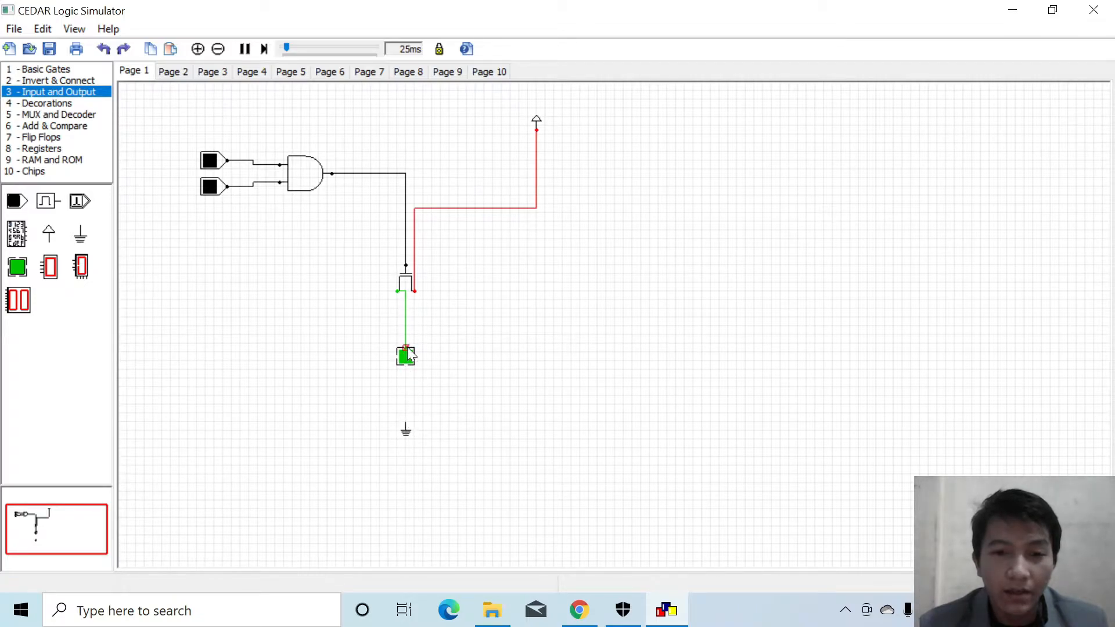
pyautogui.moveTo(405, 366); pyautogui.dragTo(406, 425)
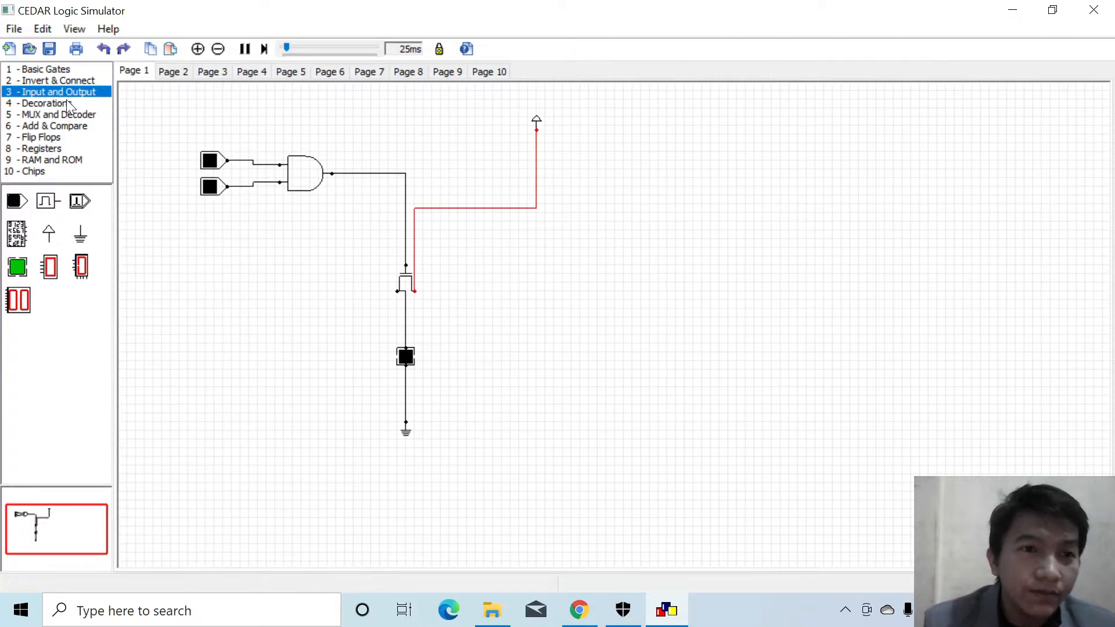
# Add a text label "A" with text height 1 from the Decorations library, just left of the upper toggle switch
pyautogui.click(46, 104)
pyautogui.moveTo(17, 200); pyautogui.dragTo(183, 161)
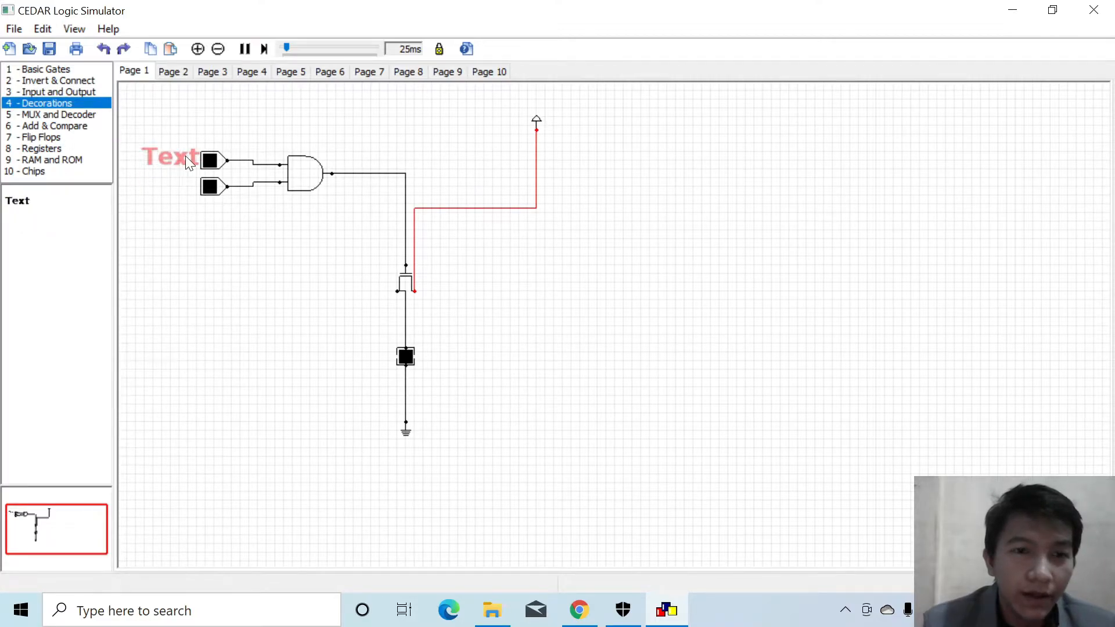
pyautogui.moveTo(186, 156); pyautogui.dragTo(186, 156)
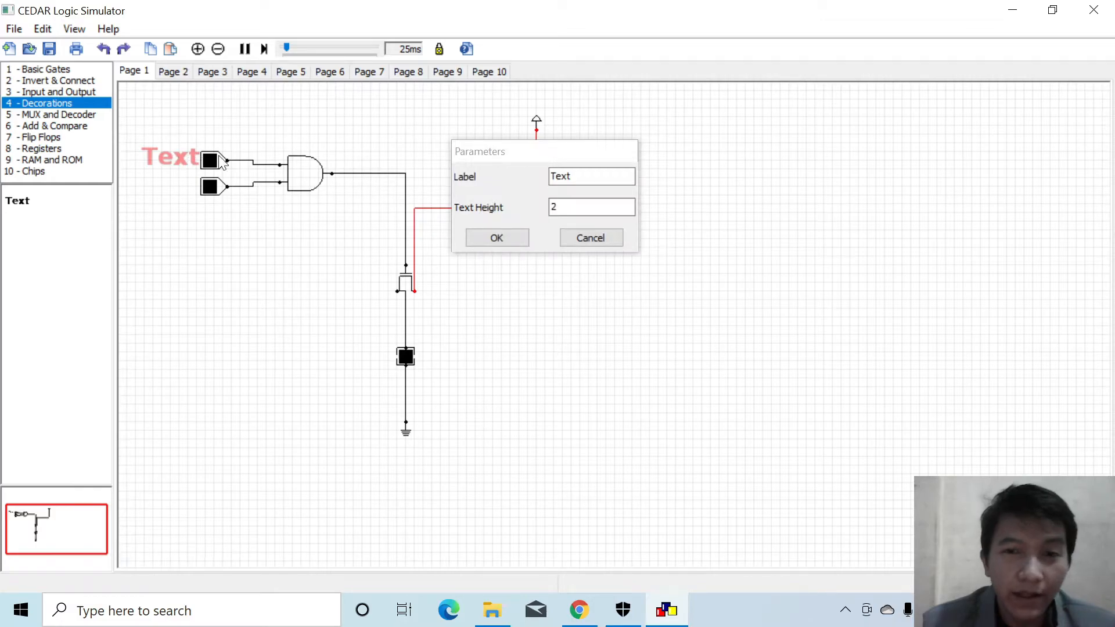
pyautogui.click(595, 177)
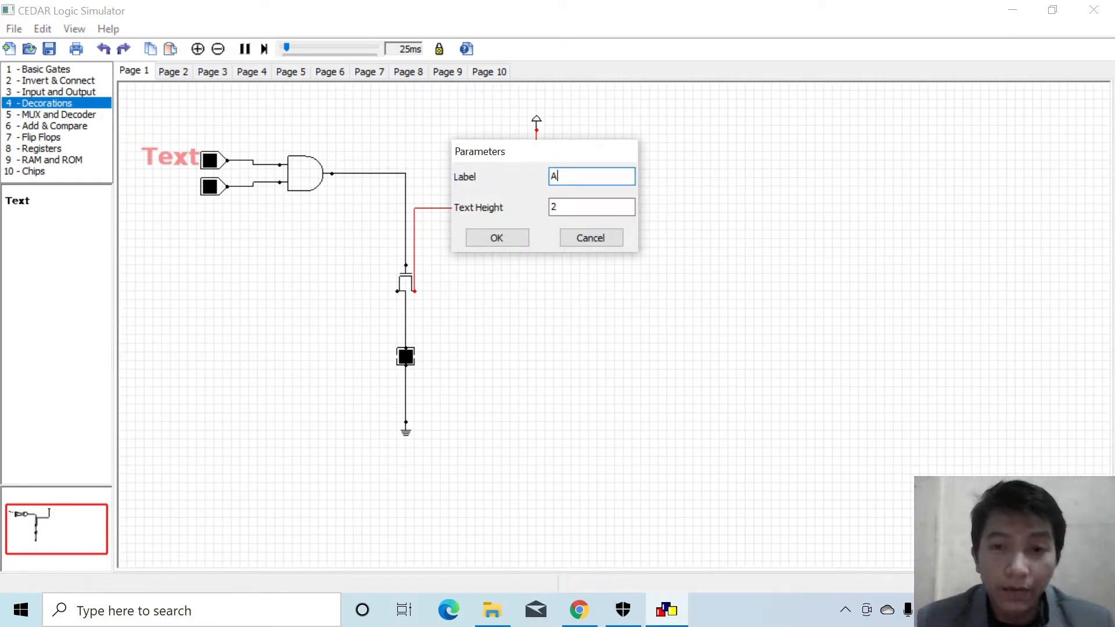
pyautogui.press('Tab')
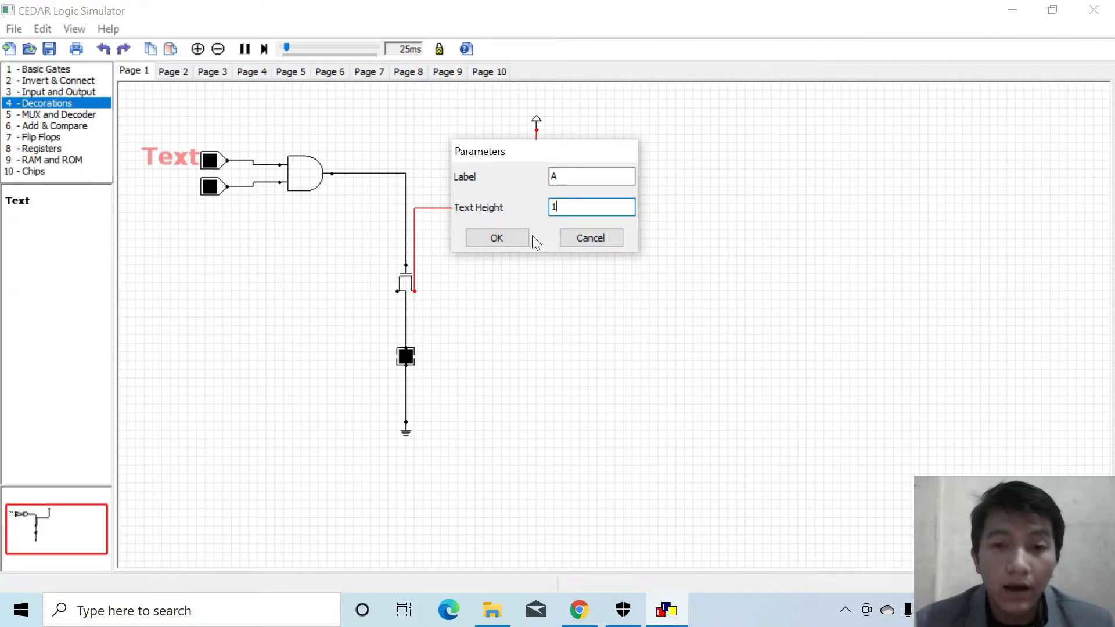
pyautogui.click(497, 238)
pyautogui.moveTo(156, 145); pyautogui.dragTo(174, 155)
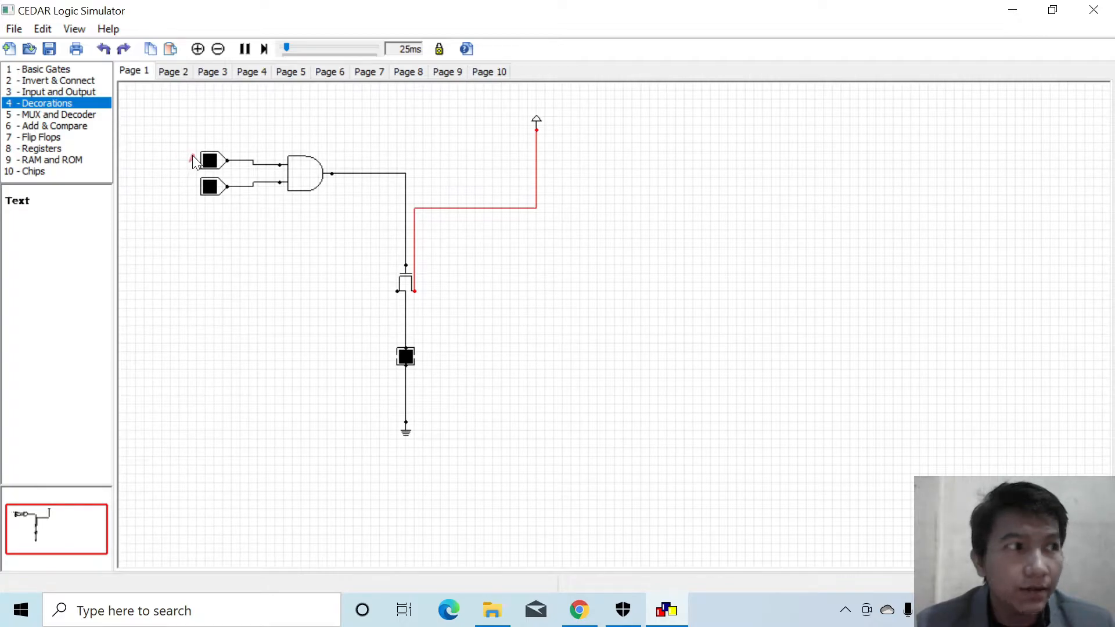
pyautogui.click(180, 226)
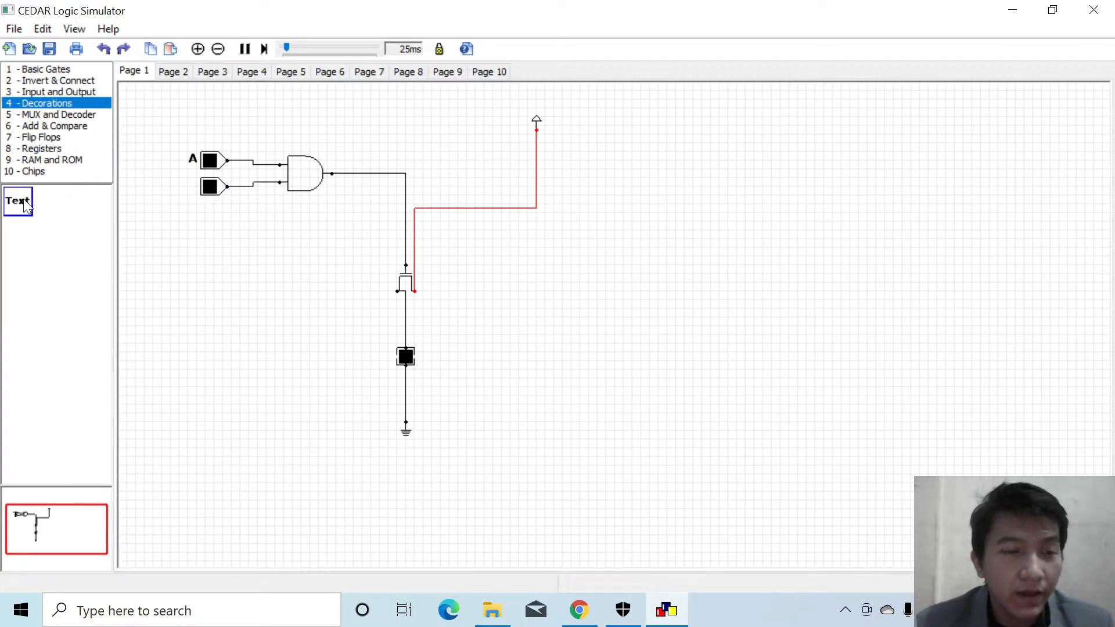
# Add a text label "B" with text height 1 just left of the lower toggle switch
pyautogui.moveTo(165, 196); pyautogui.dragTo(165, 181)
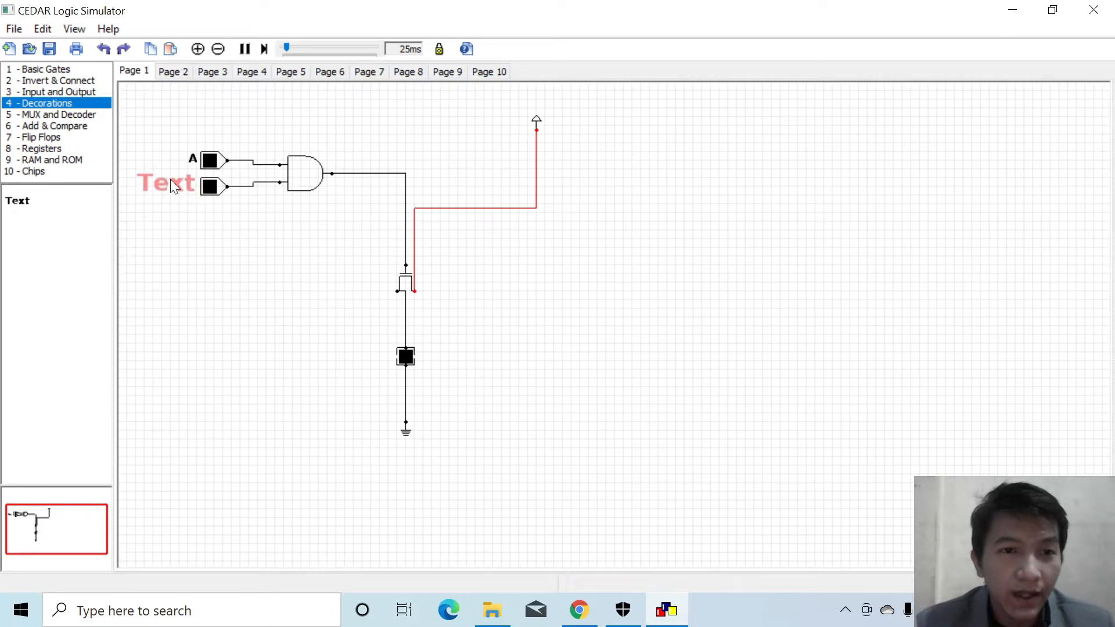
pyautogui.doubleClick(175, 183)
pyautogui.click(588, 175)
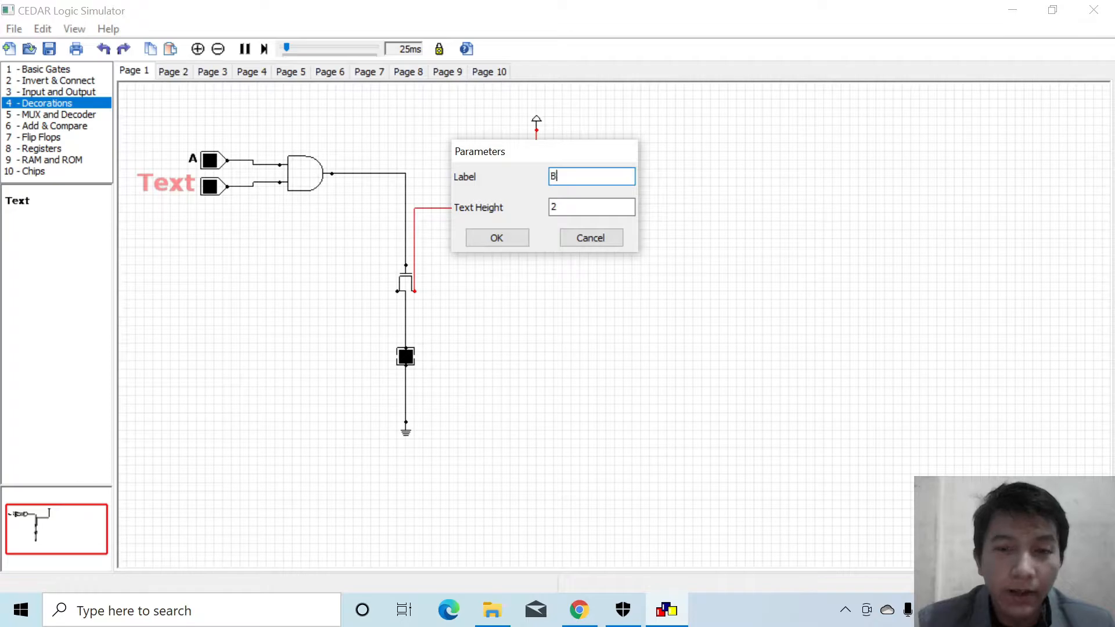
pyautogui.click(595, 204)
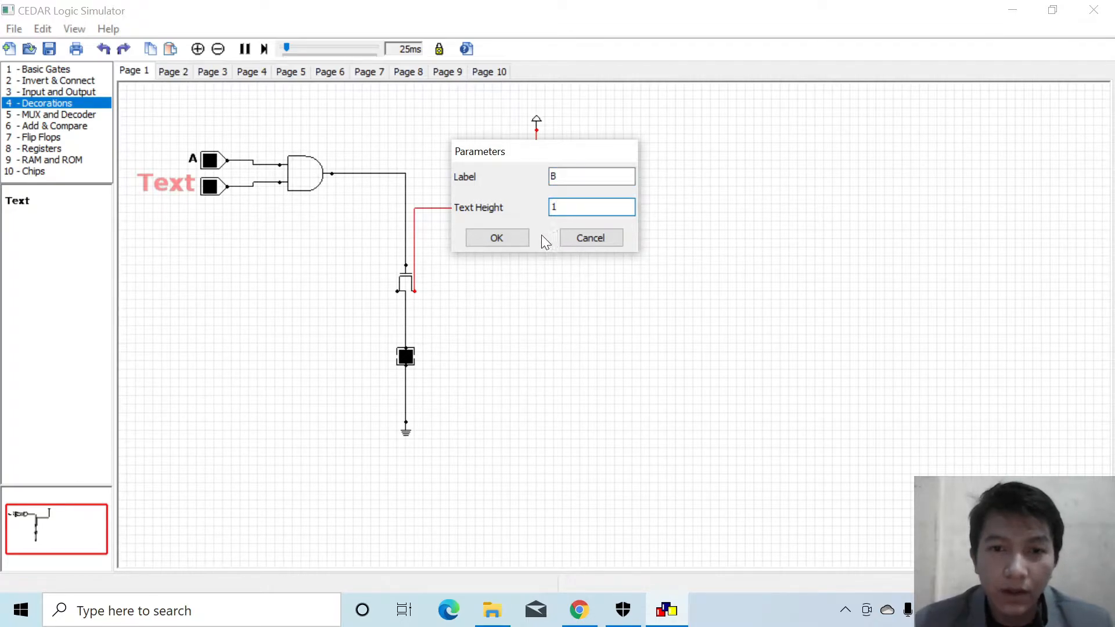
pyautogui.click(519, 237)
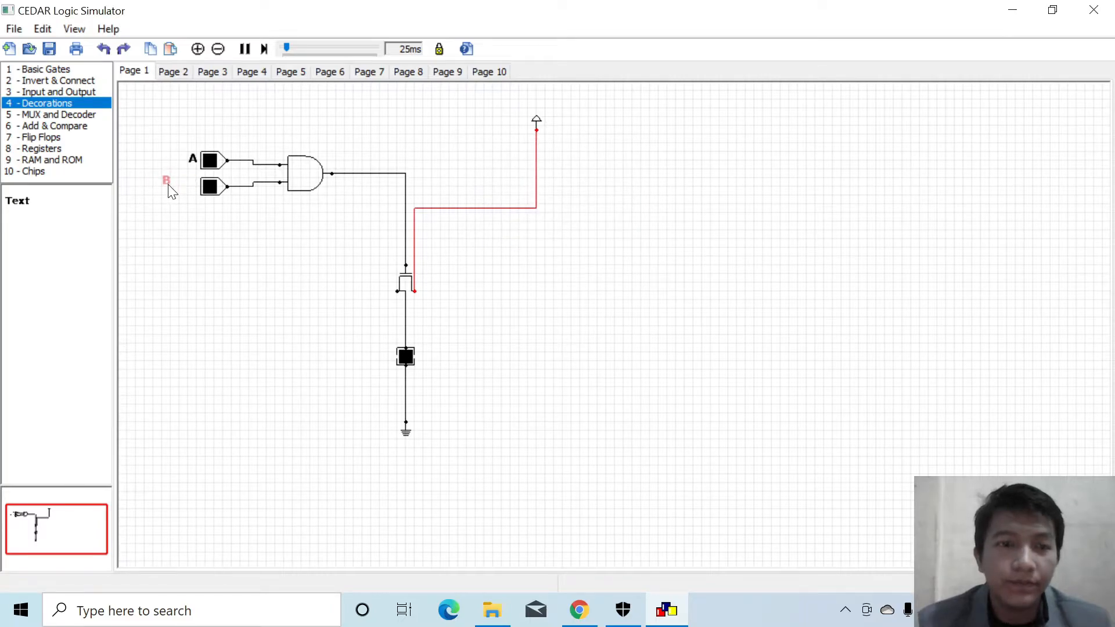
pyautogui.moveTo(169, 182); pyautogui.dragTo(193, 189)
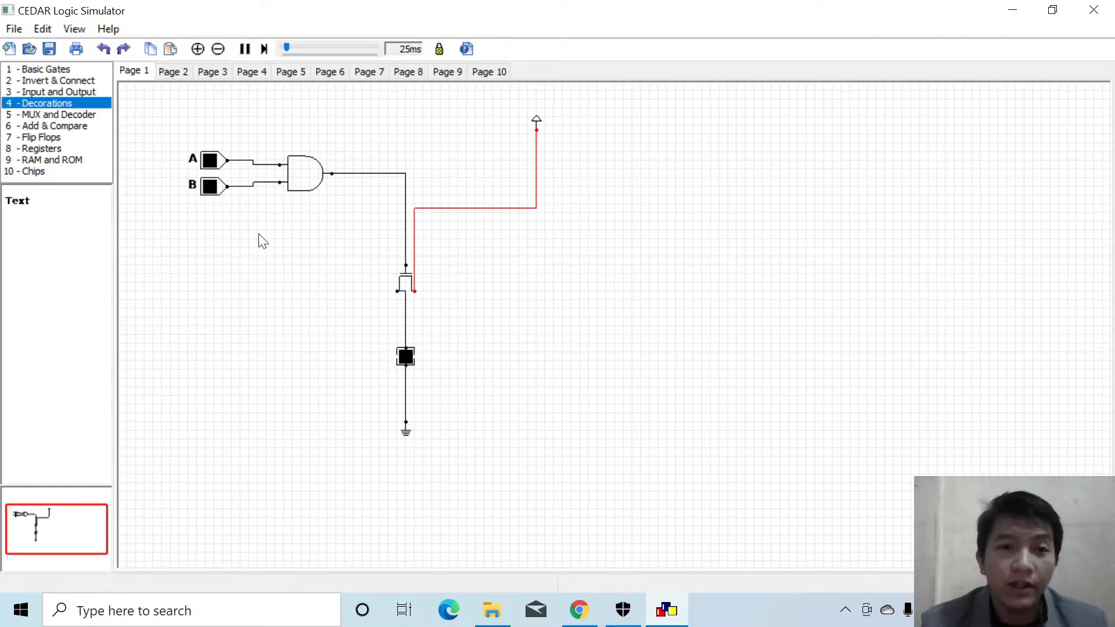
# Test the circuit by switching on only B, only A, and both inputs together, ending with both switches off
pyautogui.click(210, 187)
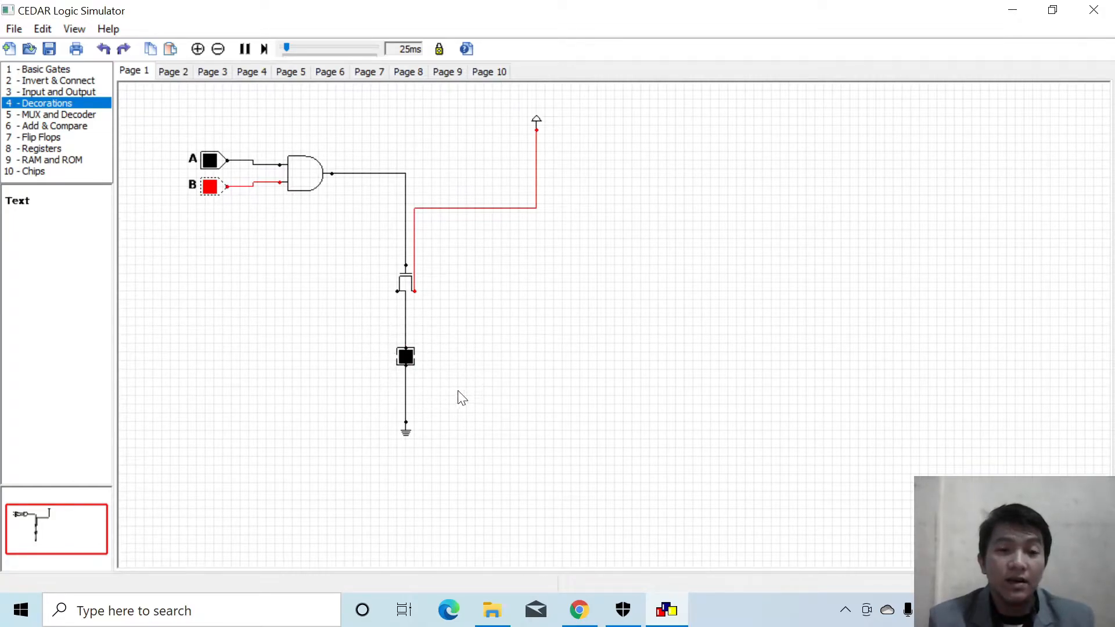
pyautogui.click(210, 189)
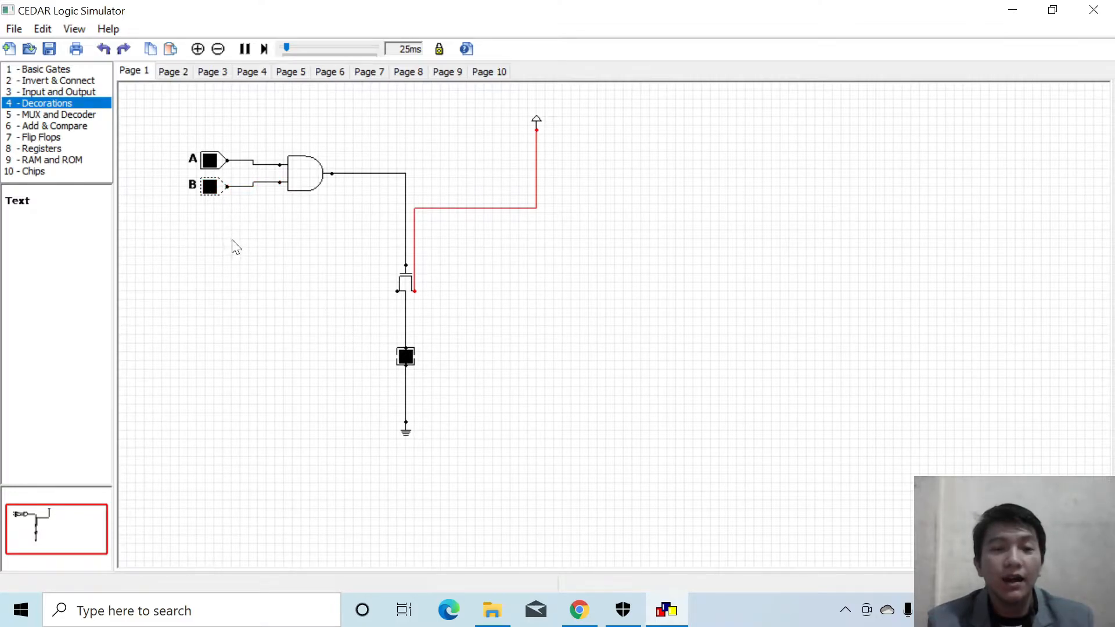
pyautogui.click(209, 164)
pyautogui.click(209, 164)
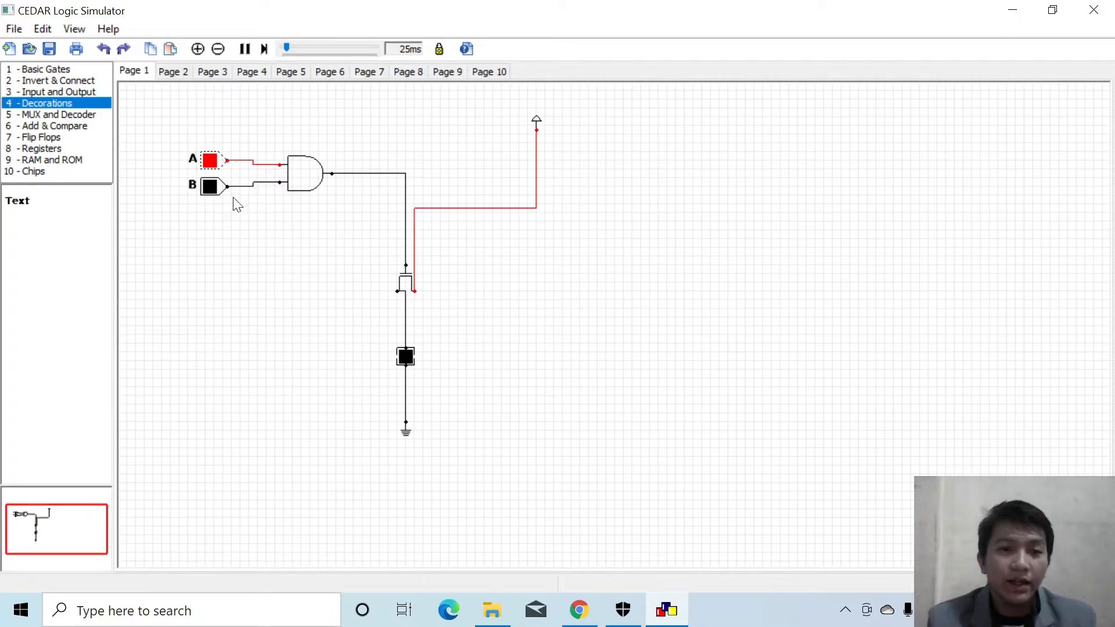
pyautogui.click(213, 187)
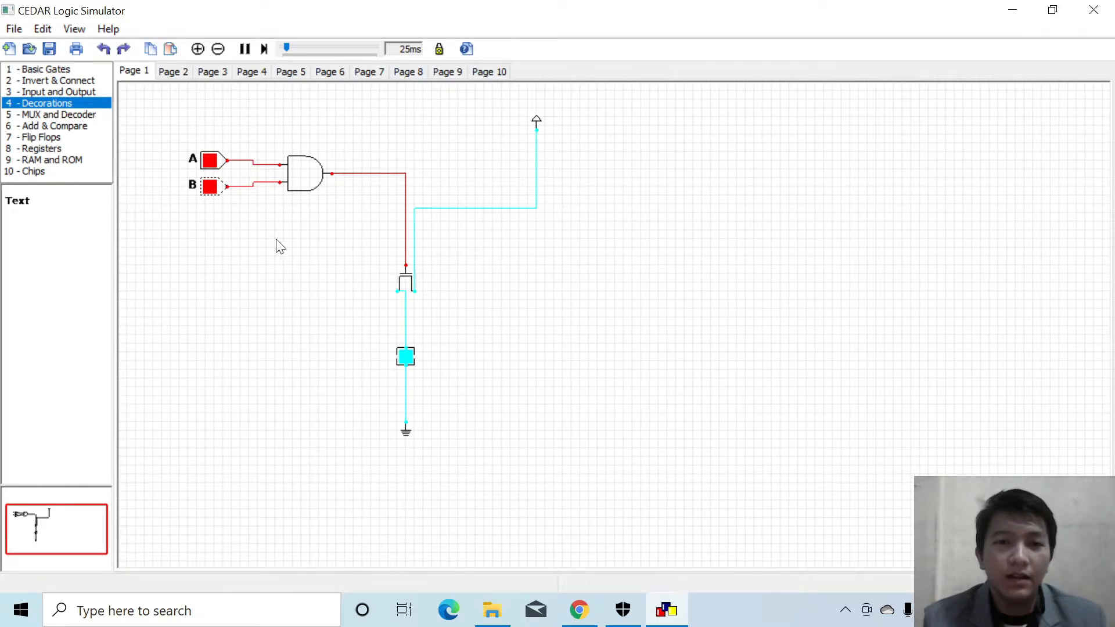
pyautogui.click(210, 185)
pyautogui.click(208, 161)
pyautogui.click(210, 163)
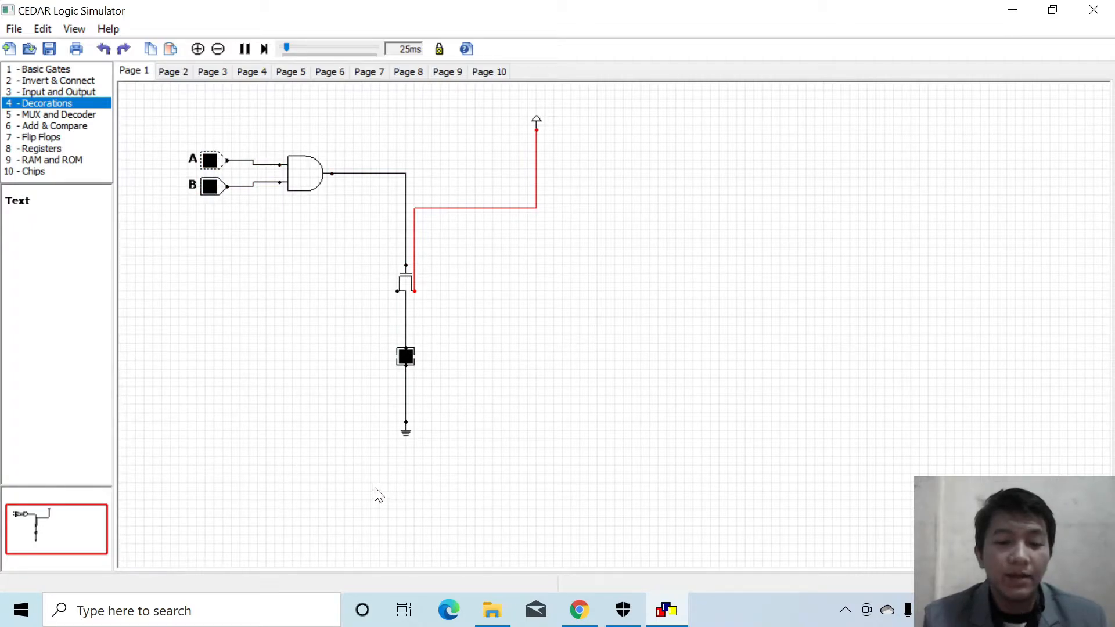
# Open the Word document "TABEL KEBENARAN GERBANG LOGIKA" and arrange it side by side with the CEDAR Logic Simulator window
pyautogui.click(263, 611)
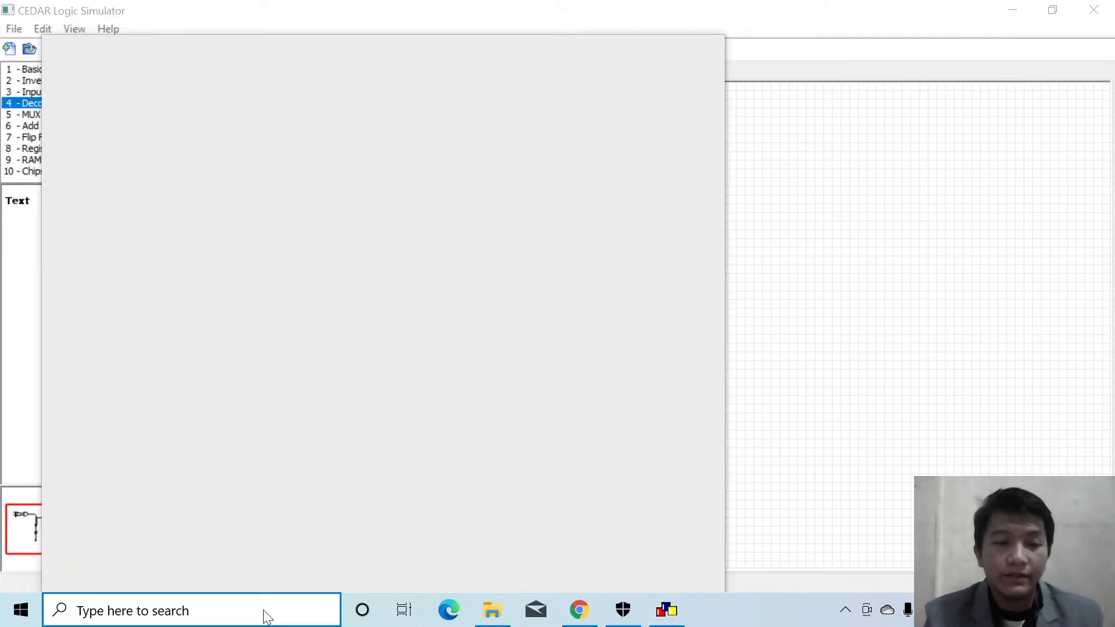
pyautogui.write('Tabel')
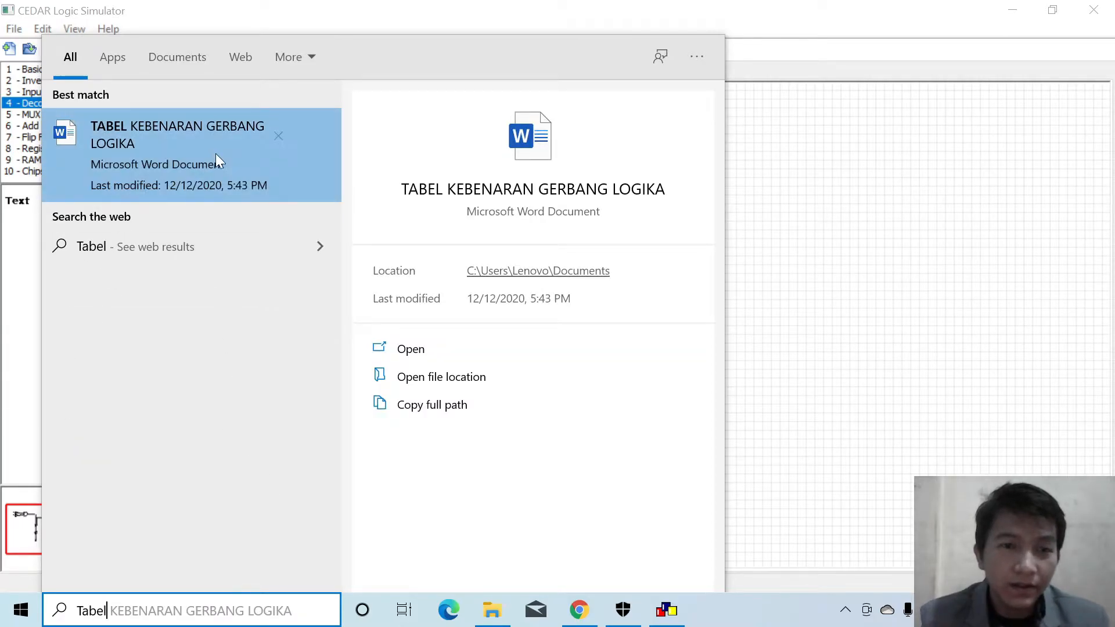
pyautogui.click(211, 135)
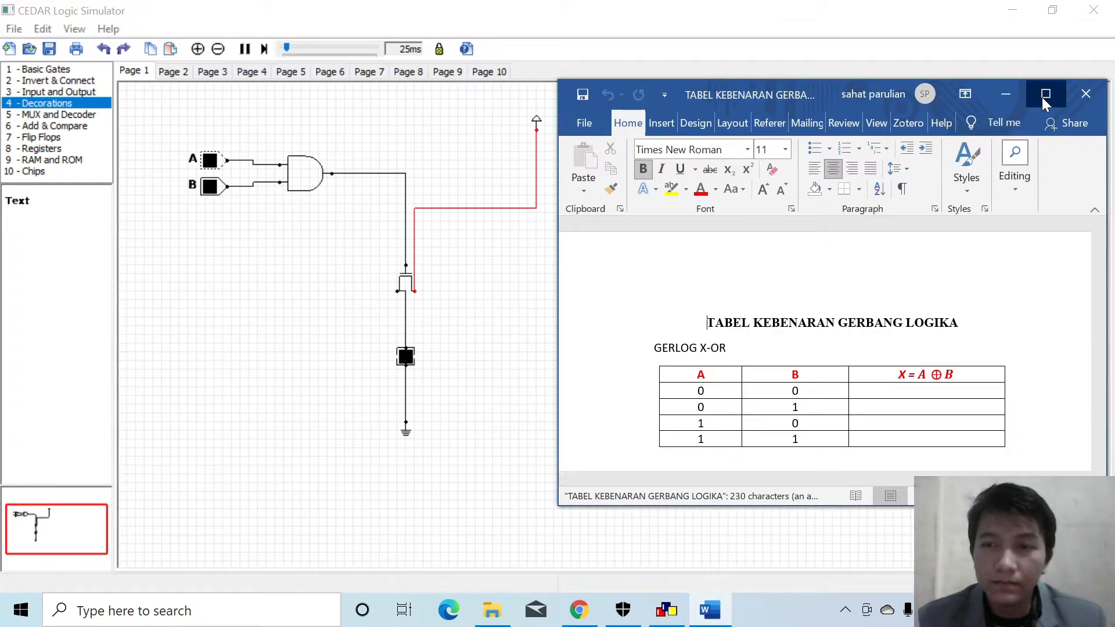
pyautogui.click(1045, 95)
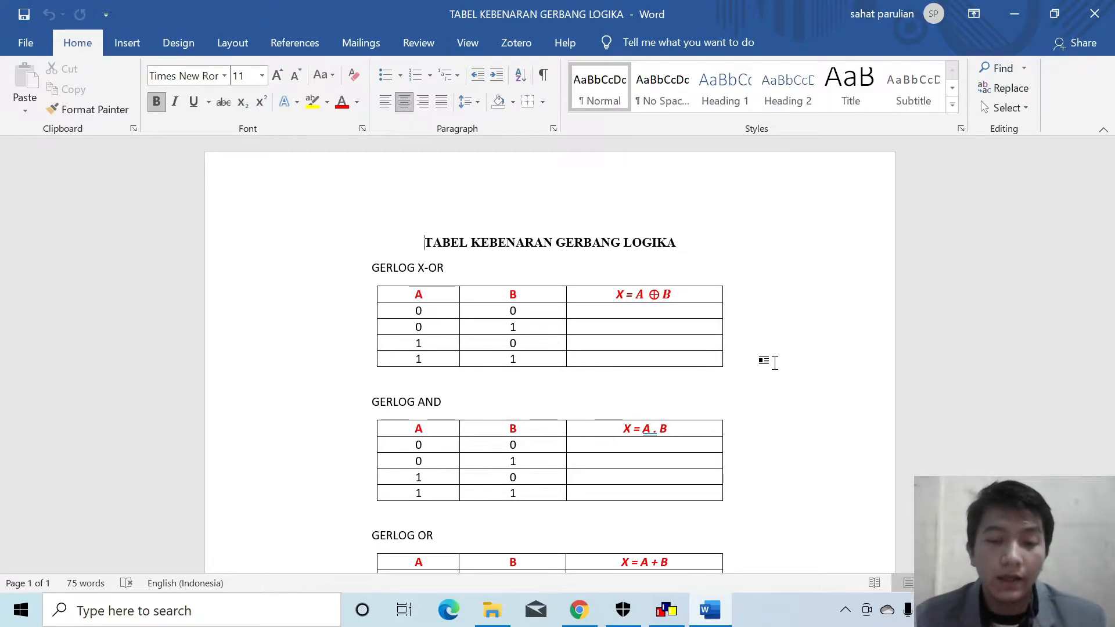
pyautogui.press('super+Right')
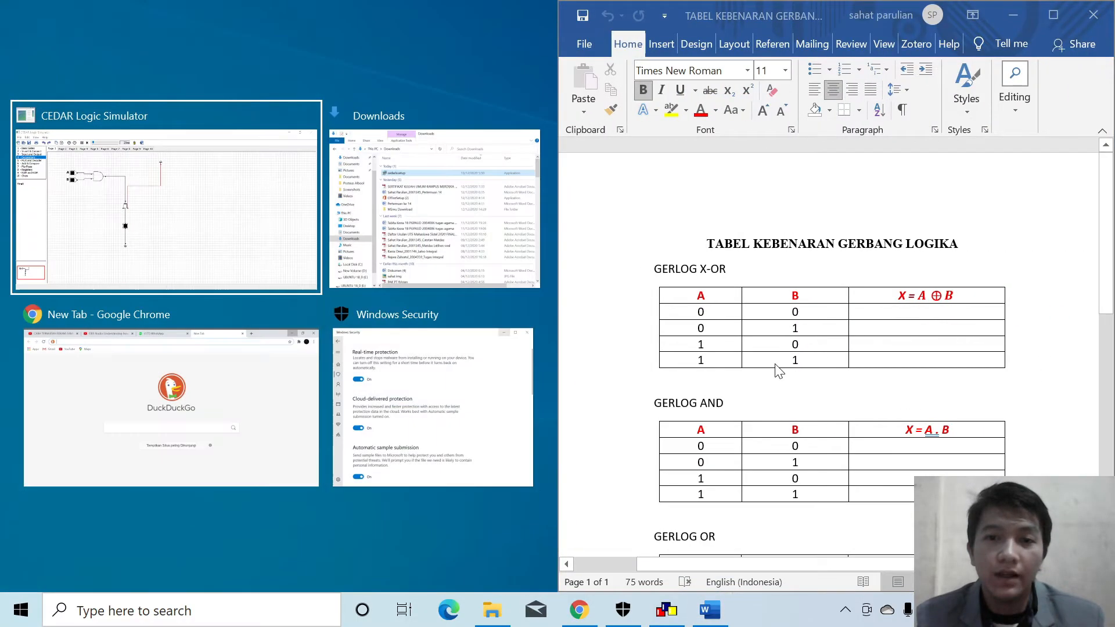
pyautogui.click(181, 194)
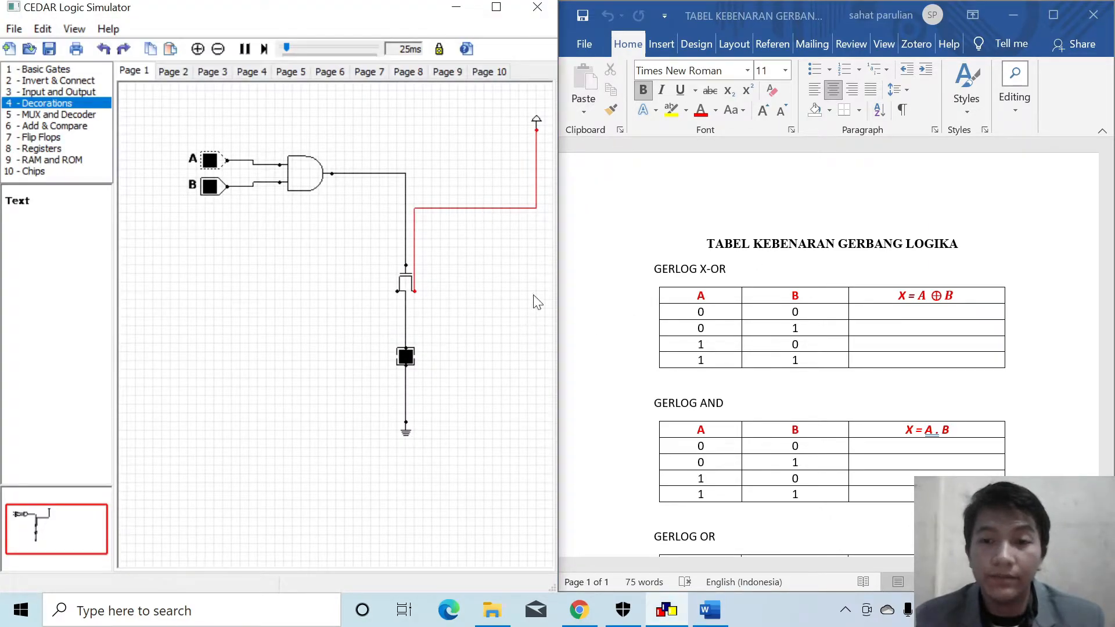
# Fill the X = A . B column of the GERLOG AND truth table with 0, 0, 0 and 1 from the first row down
pyautogui.click(1025, 257)
pyautogui.moveTo(1109, 232); pyautogui.dragTo(1110, 265)
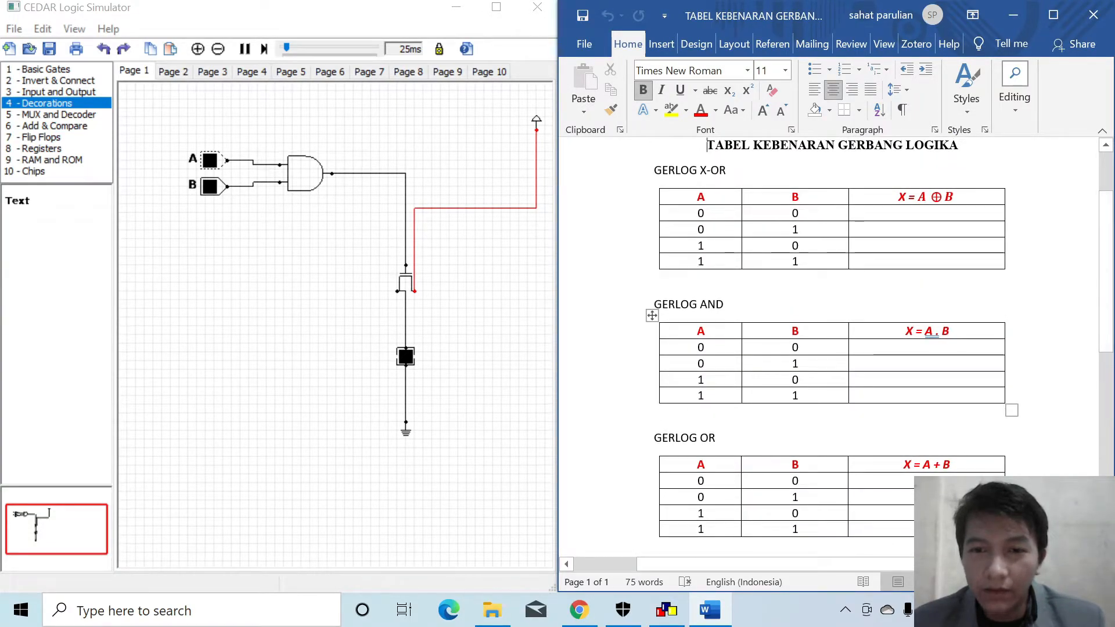
pyautogui.click(897, 338)
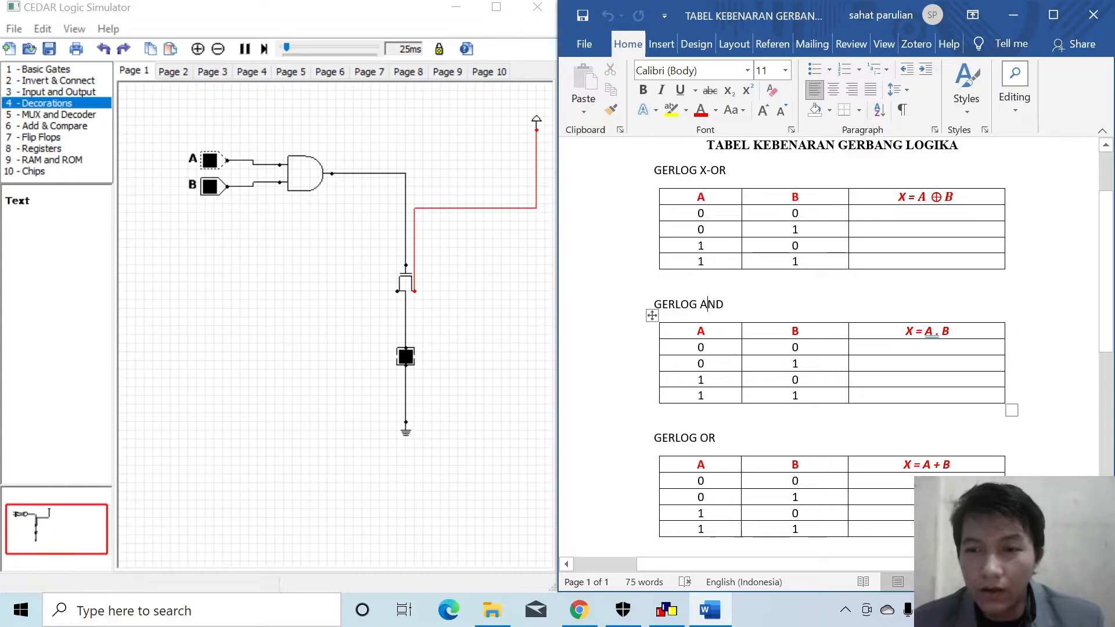
pyautogui.click(927, 347)
pyautogui.write('0')
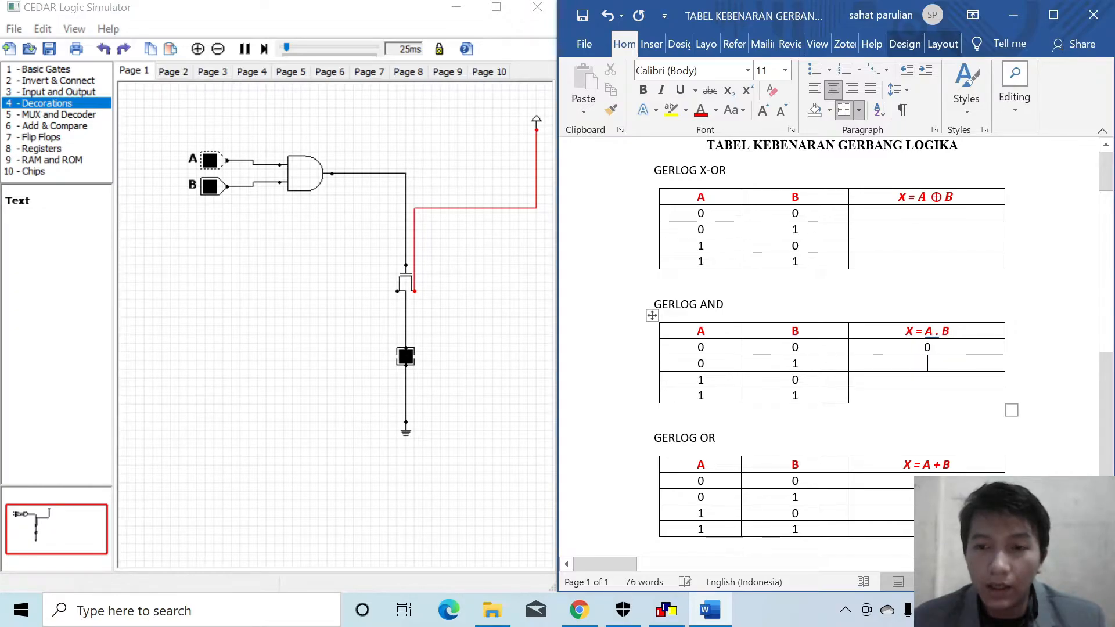
pyautogui.write('0')
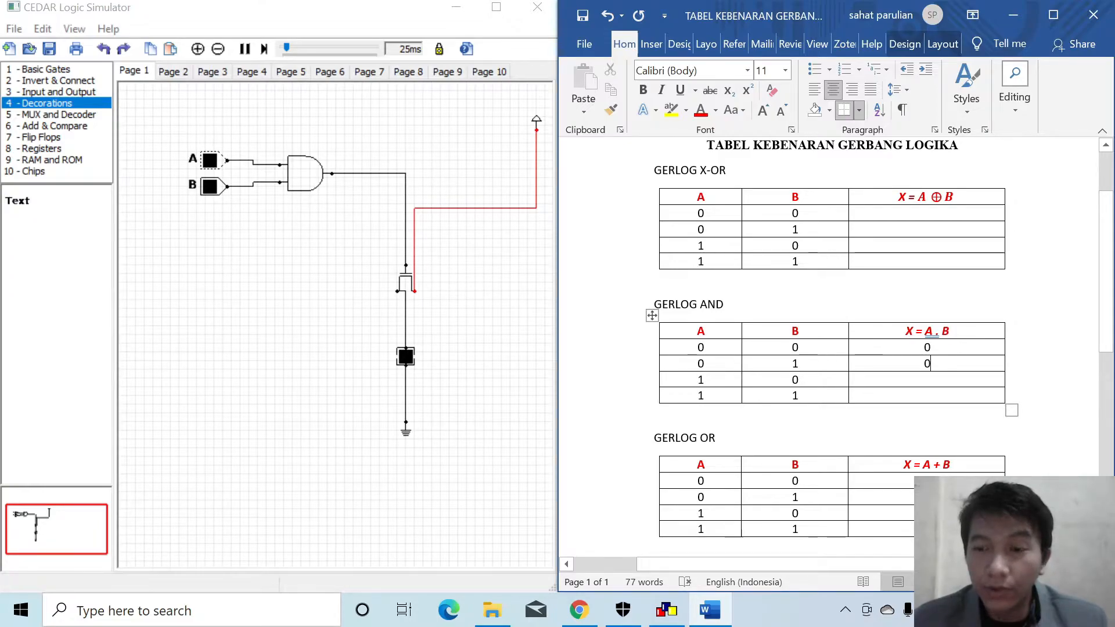
pyautogui.write('0')
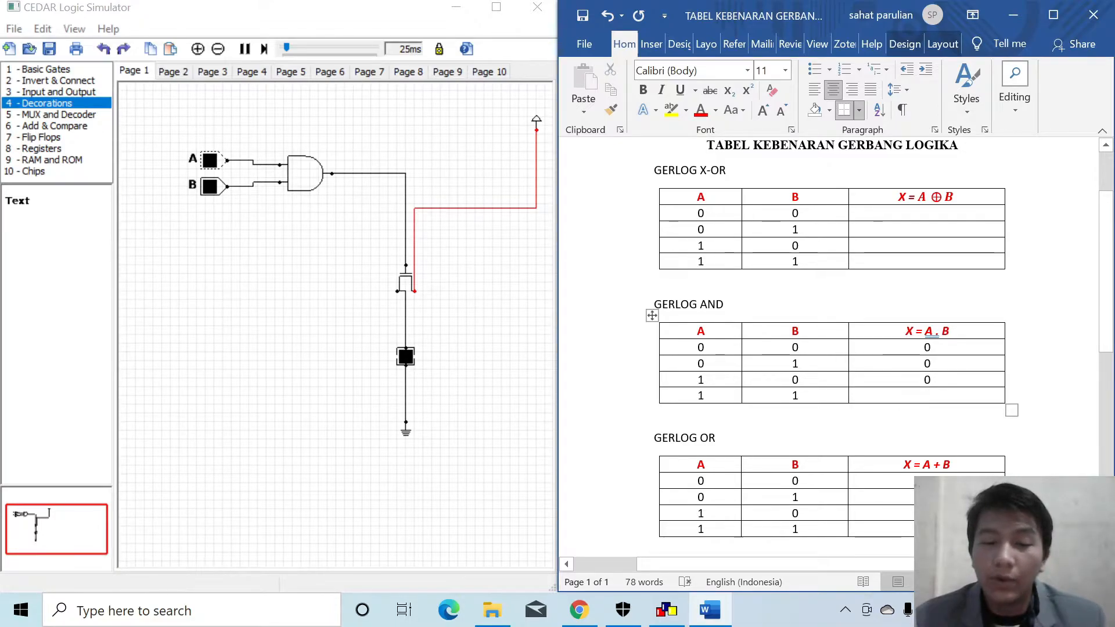
pyautogui.press('Down')
pyautogui.write('1')
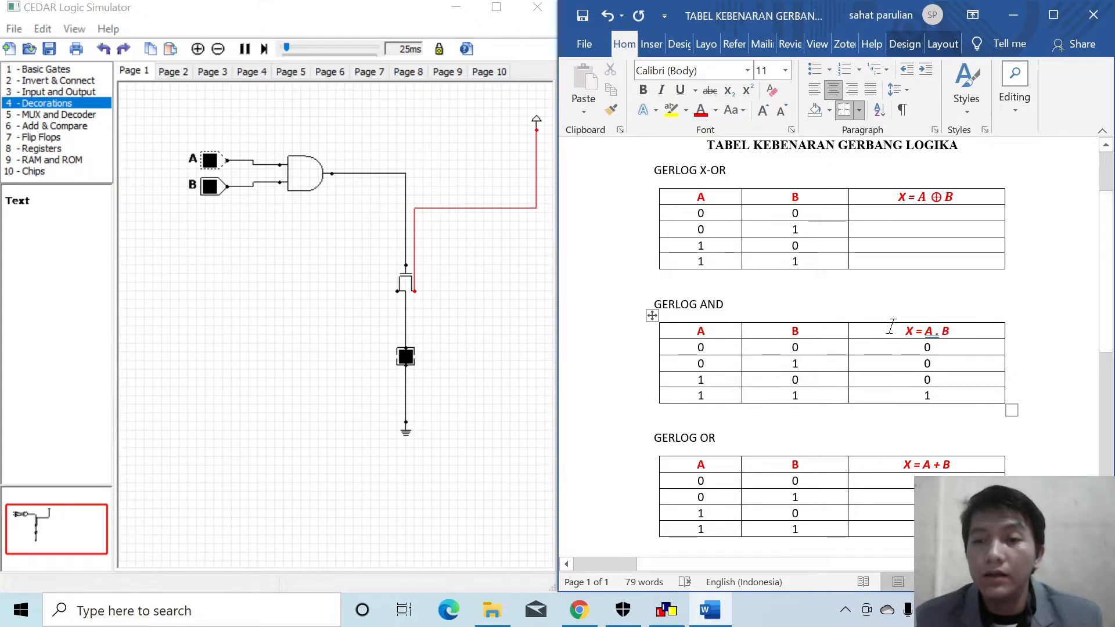
pyautogui.moveTo(901, 328); pyautogui.dragTo(954, 406)
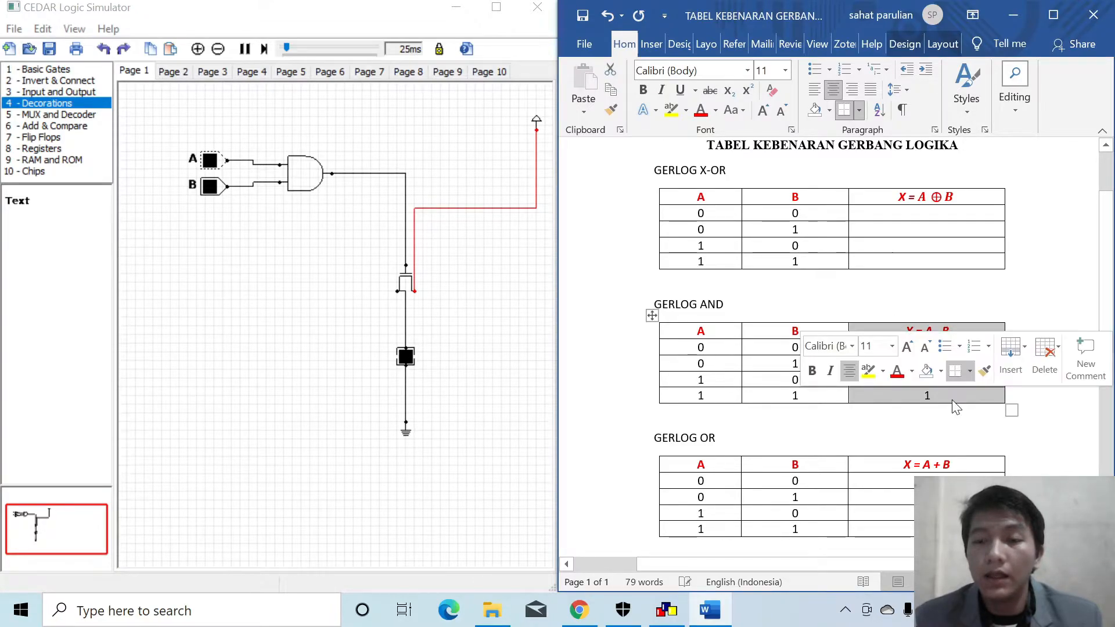
pyautogui.click(903, 418)
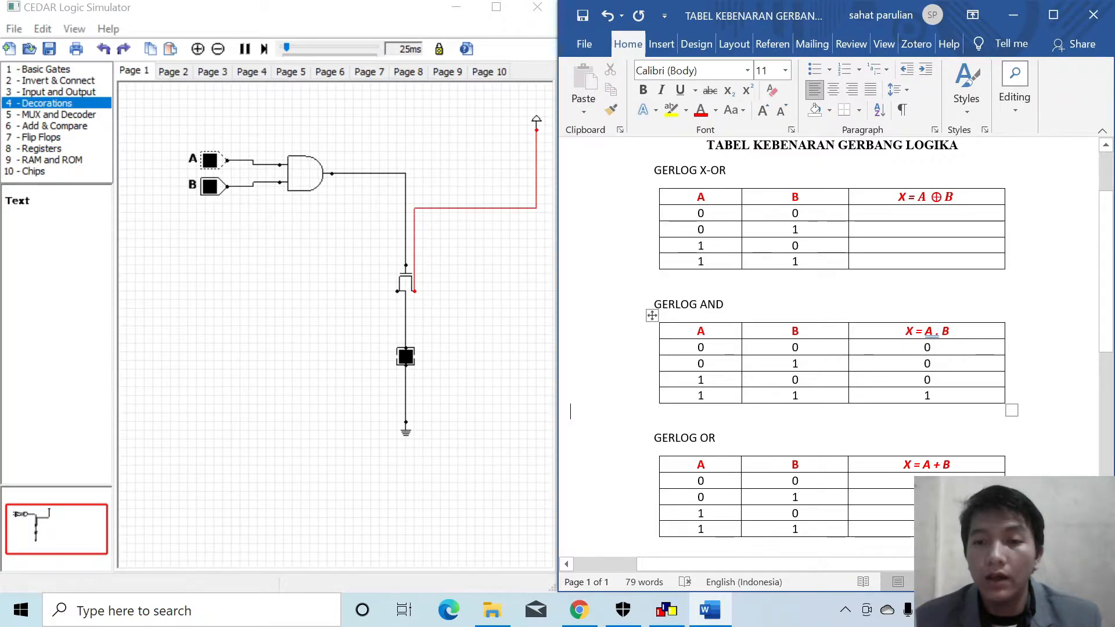
pyautogui.moveTo(1110, 306); pyautogui.dragTo(1107, 272)
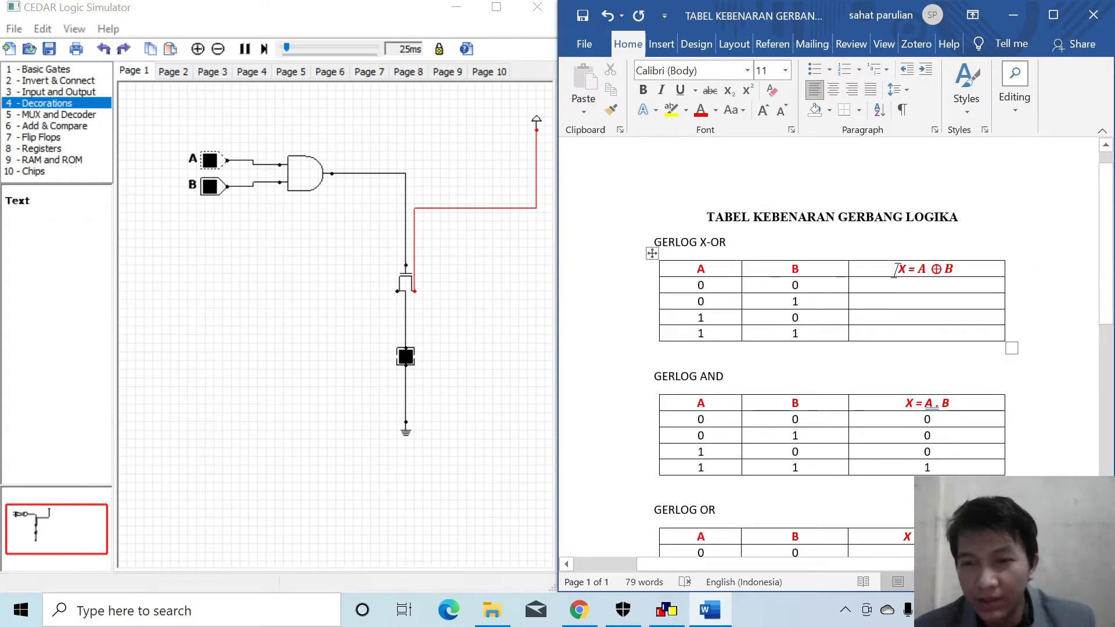
# Open the empty Page 2 in CEDAR Logic Simulator and bring the GERLOG OR truth table into view in Word
pyautogui.moveTo(1103, 244); pyautogui.dragTo(1094, 358)
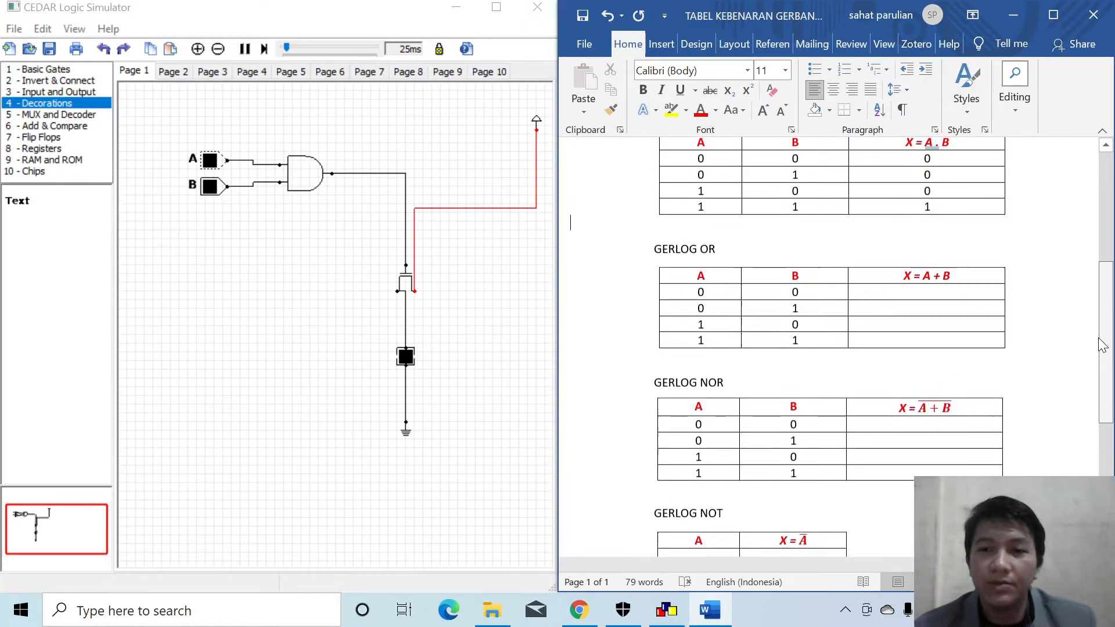
pyautogui.click(328, 380)
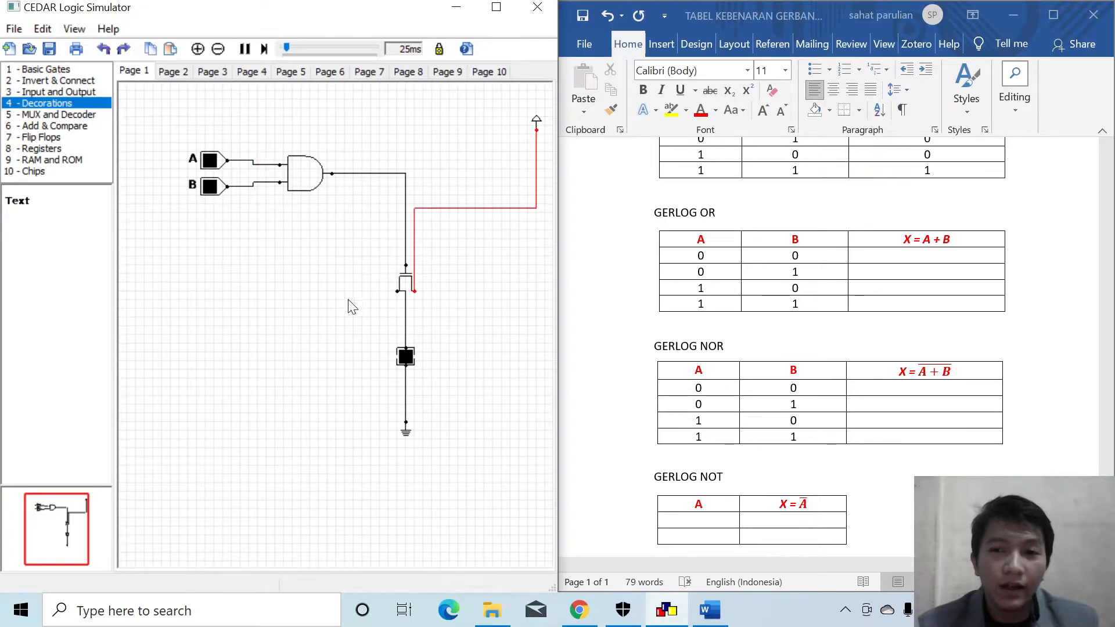
pyautogui.click(173, 71)
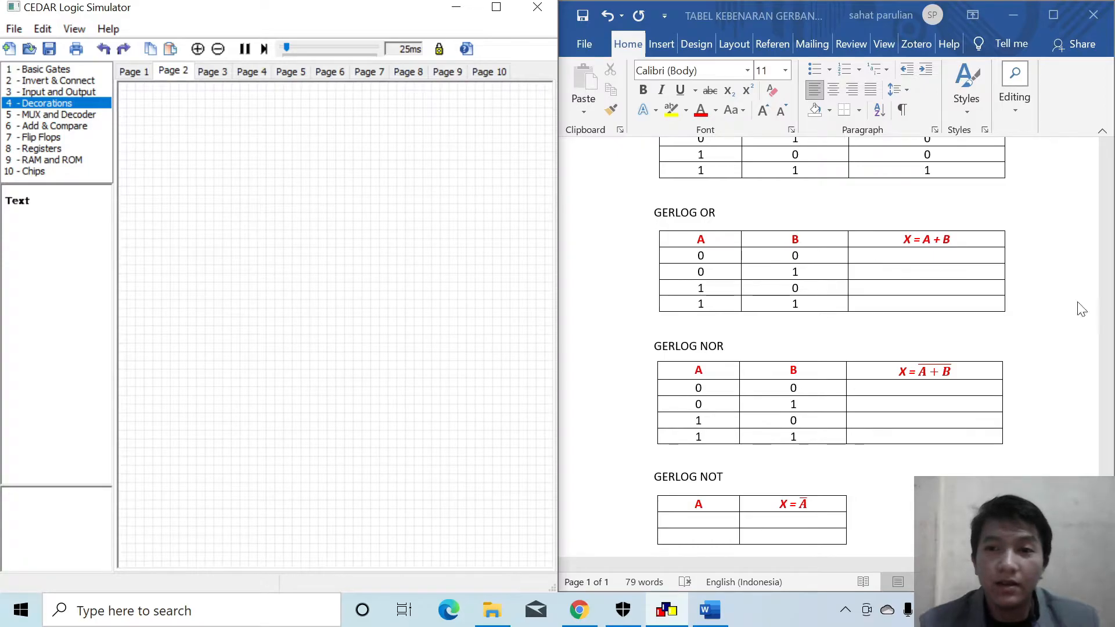
pyautogui.click(1081, 397)
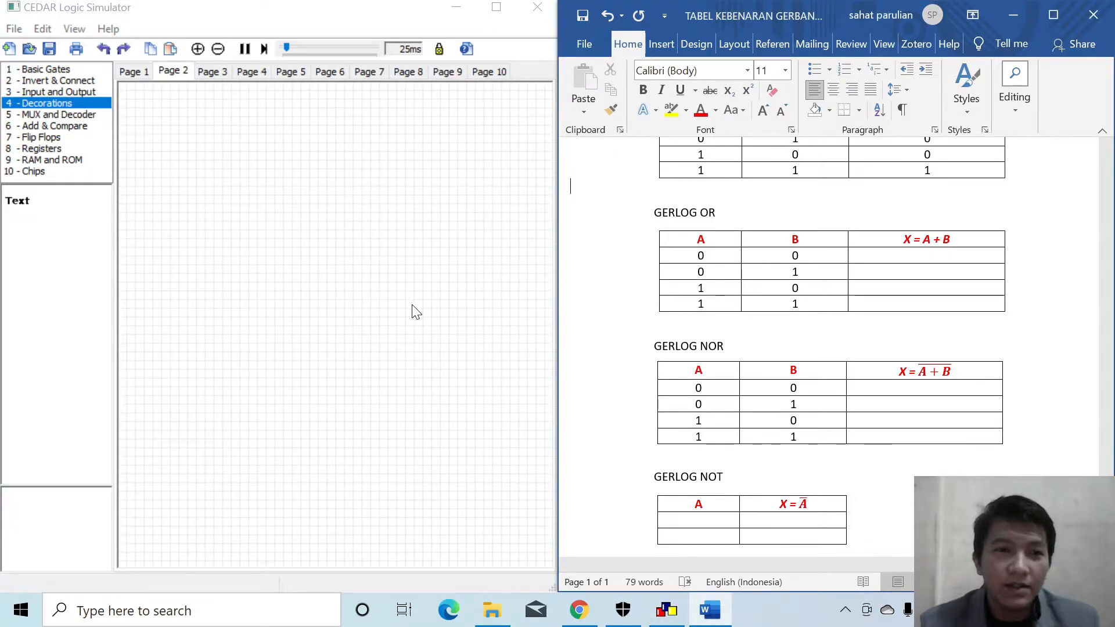
pyautogui.moveTo(1111, 325)
pyautogui.mouseDown()
pyautogui.moveTo(1110, 211)
pyautogui.moveTo(1109, 341)
pyautogui.mouseUp()
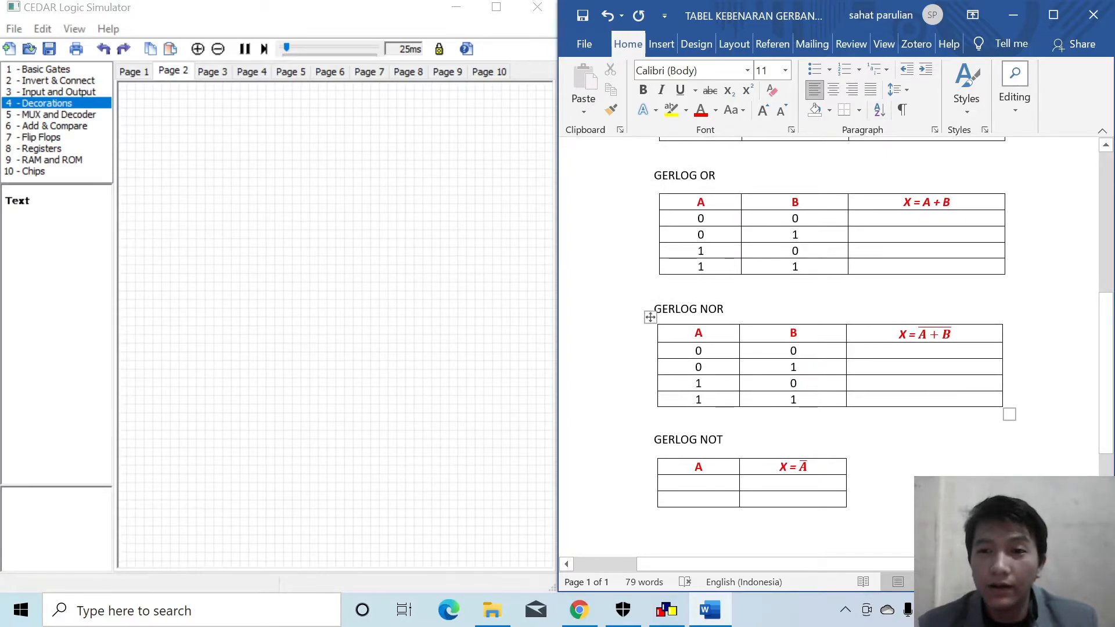
pyautogui.moveTo(897, 202); pyautogui.dragTo(955, 203)
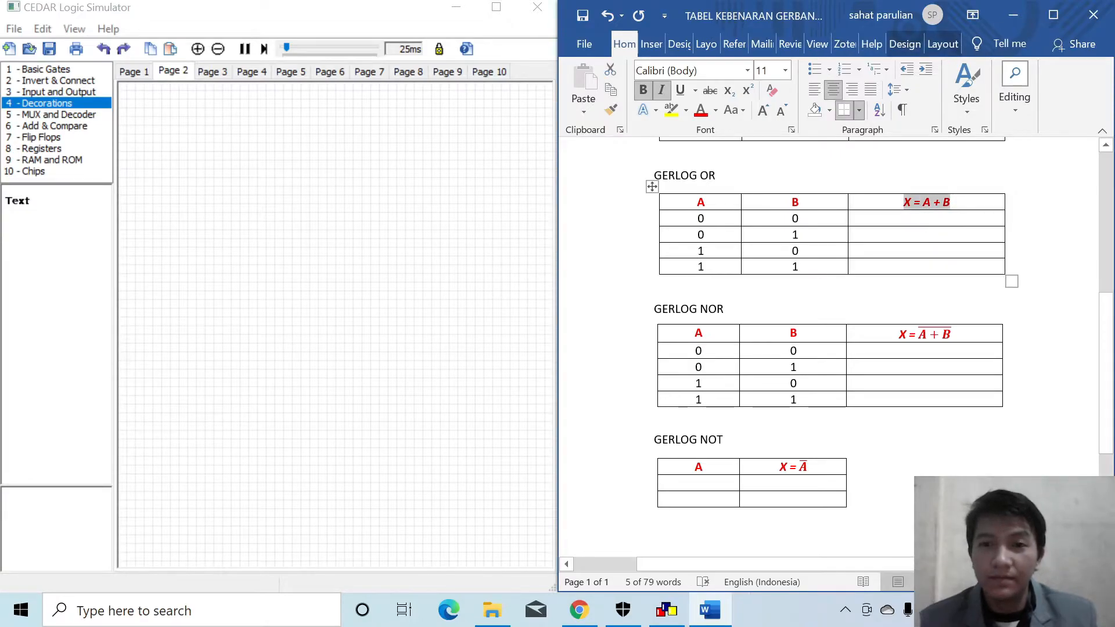
pyautogui.click(605, 274)
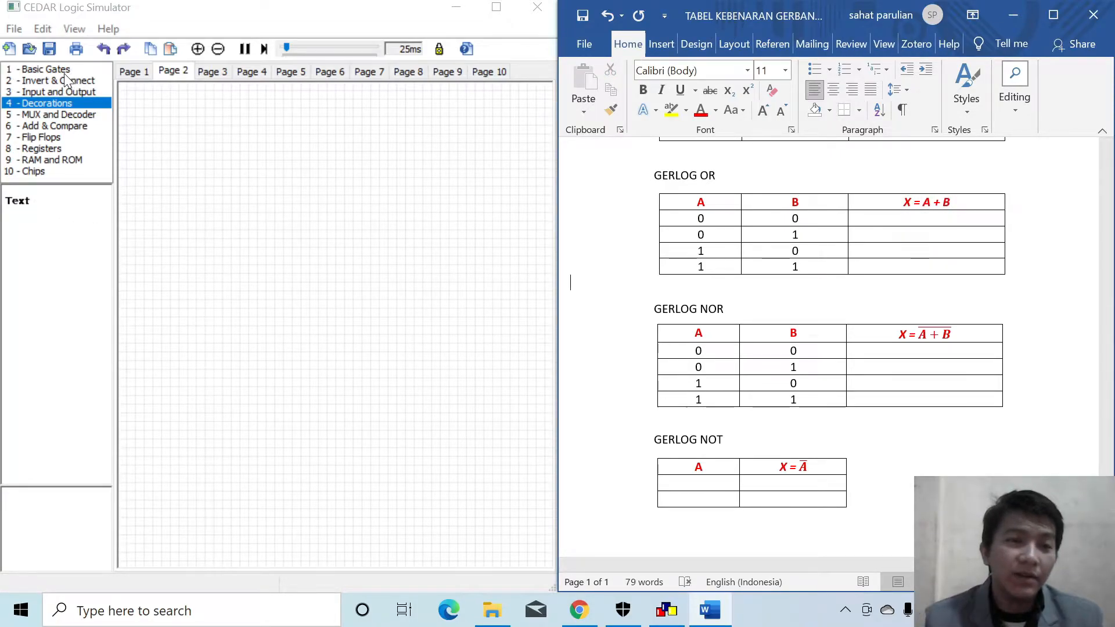
# Place a two-input OR gate on Page 2 and a transistor below and to the right of it
pyautogui.click(64, 72)
pyautogui.moveTo(23, 231); pyautogui.dragTo(269, 217)
pyautogui.click(244, 269)
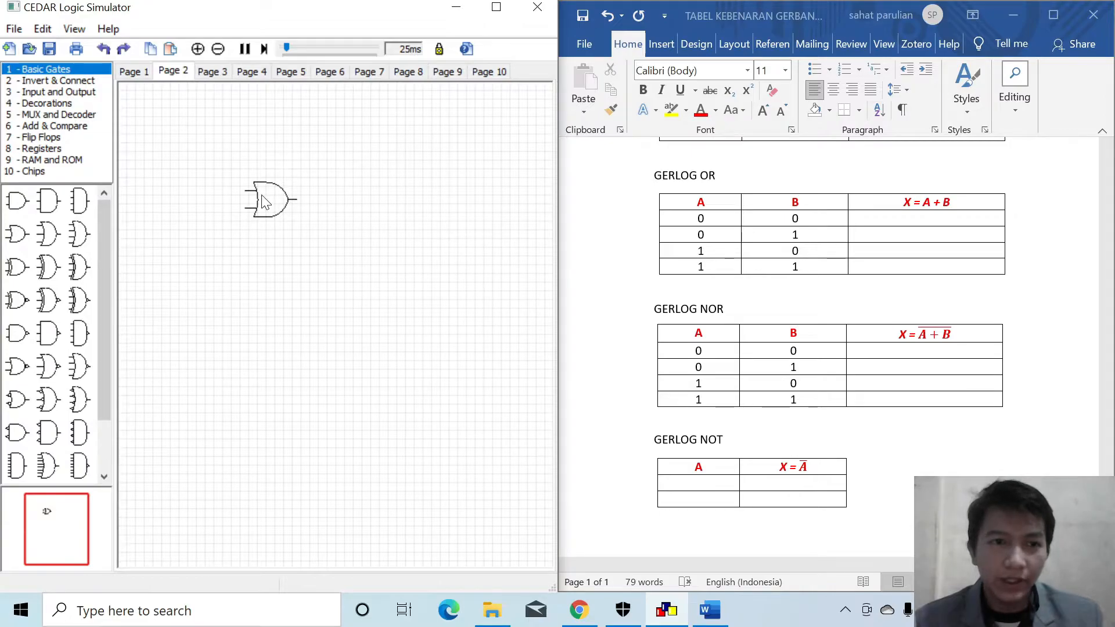
pyautogui.click(72, 83)
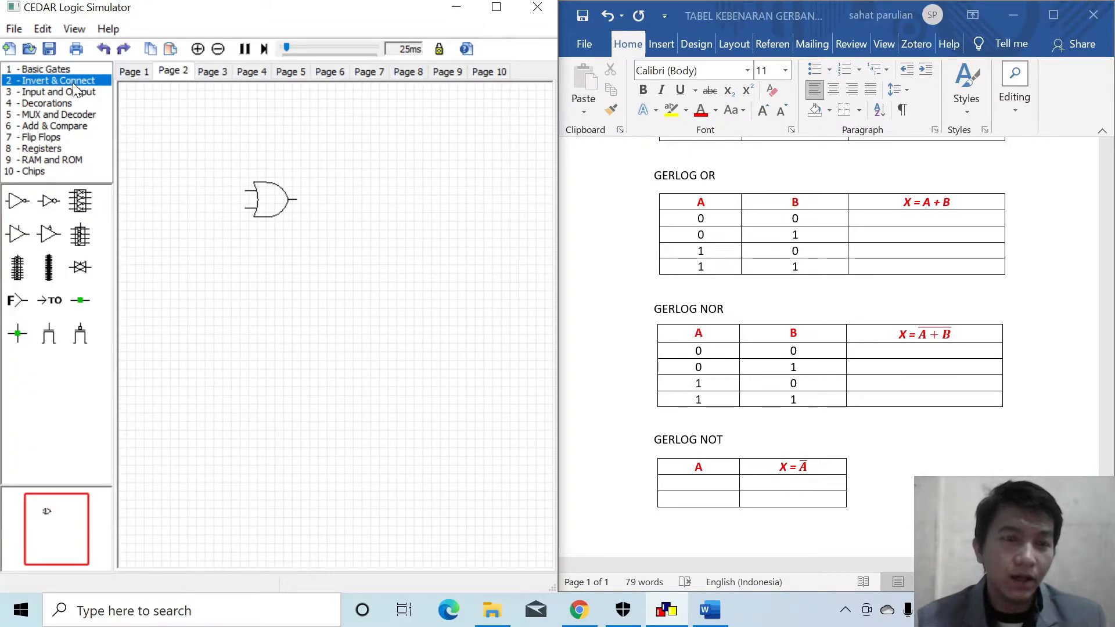
pyautogui.moveTo(78, 340); pyautogui.dragTo(362, 271)
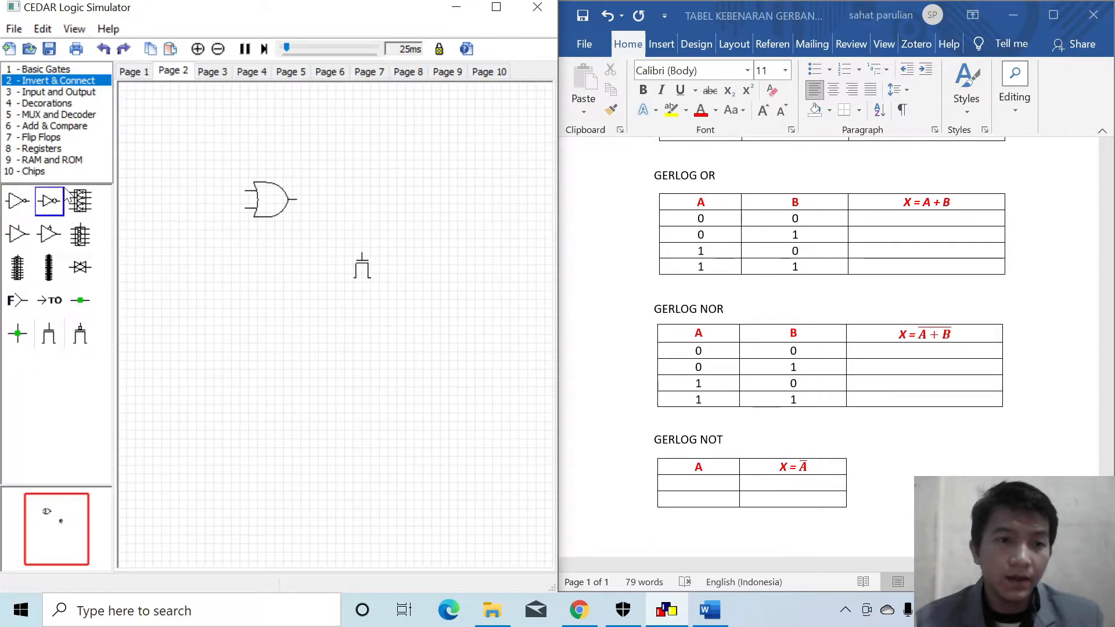
# Add a power source above the transistor, a ground and an LED below it, and two toggle switches beside the OR gate's inputs
pyautogui.click(90, 93)
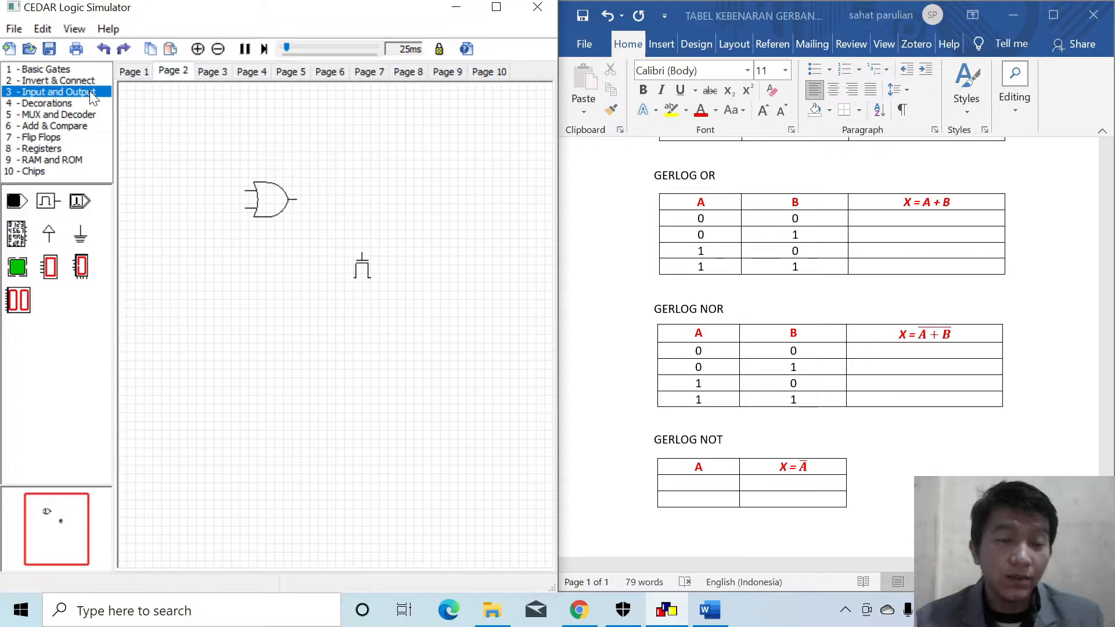
pyautogui.moveTo(50, 236); pyautogui.dragTo(457, 142)
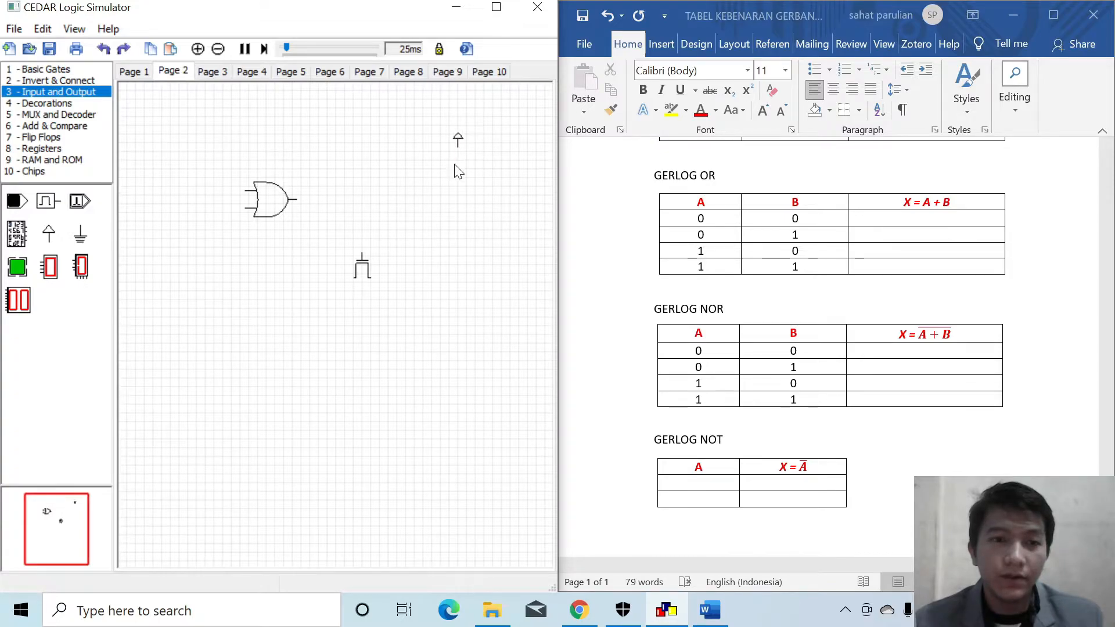
pyautogui.moveTo(79, 241); pyautogui.dragTo(364, 447)
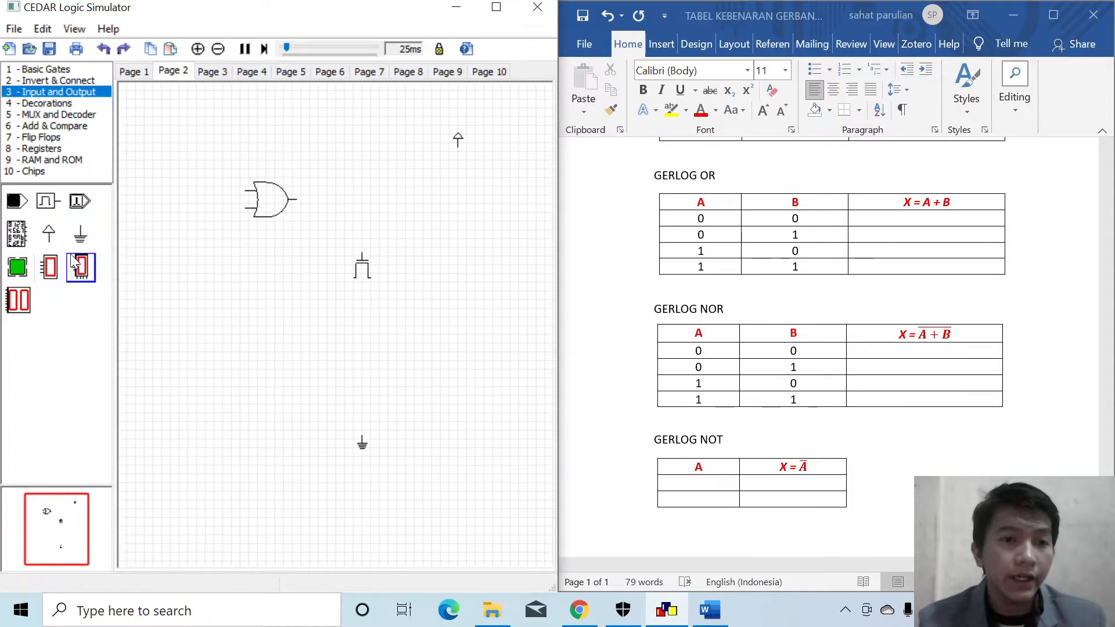
pyautogui.moveTo(18, 268); pyautogui.dragTo(360, 346)
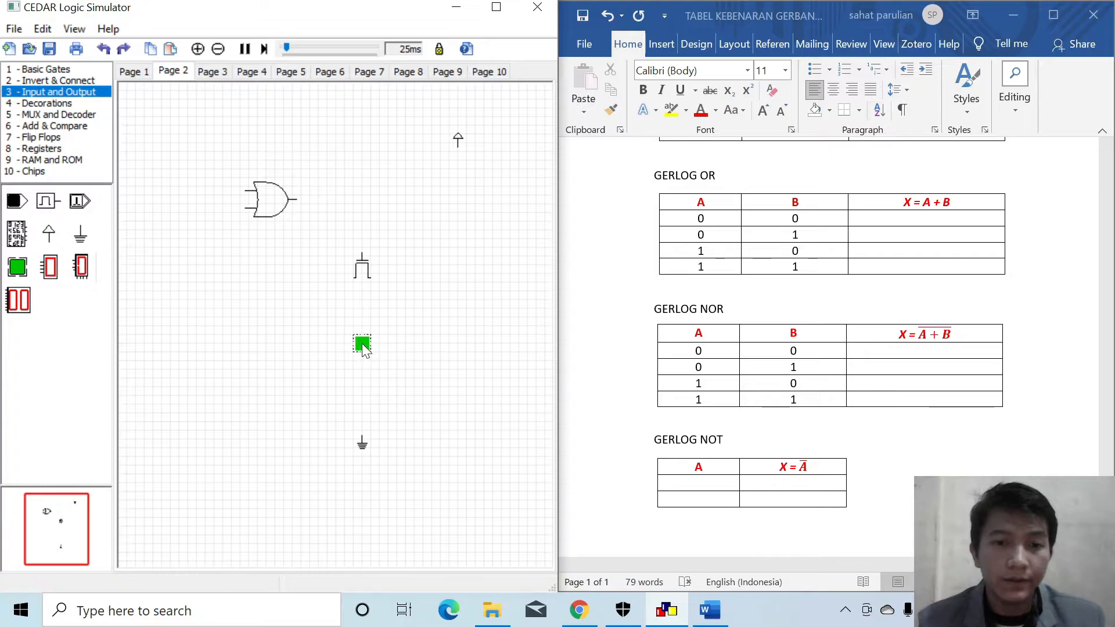
pyautogui.click(329, 347)
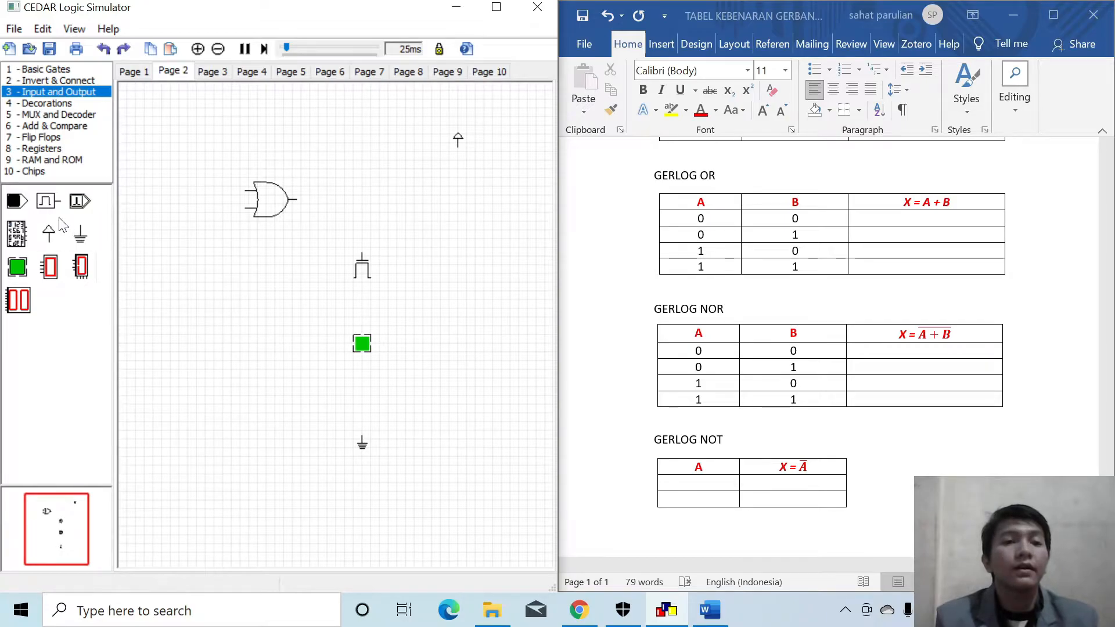
pyautogui.moveTo(9, 208); pyautogui.dragTo(172, 189)
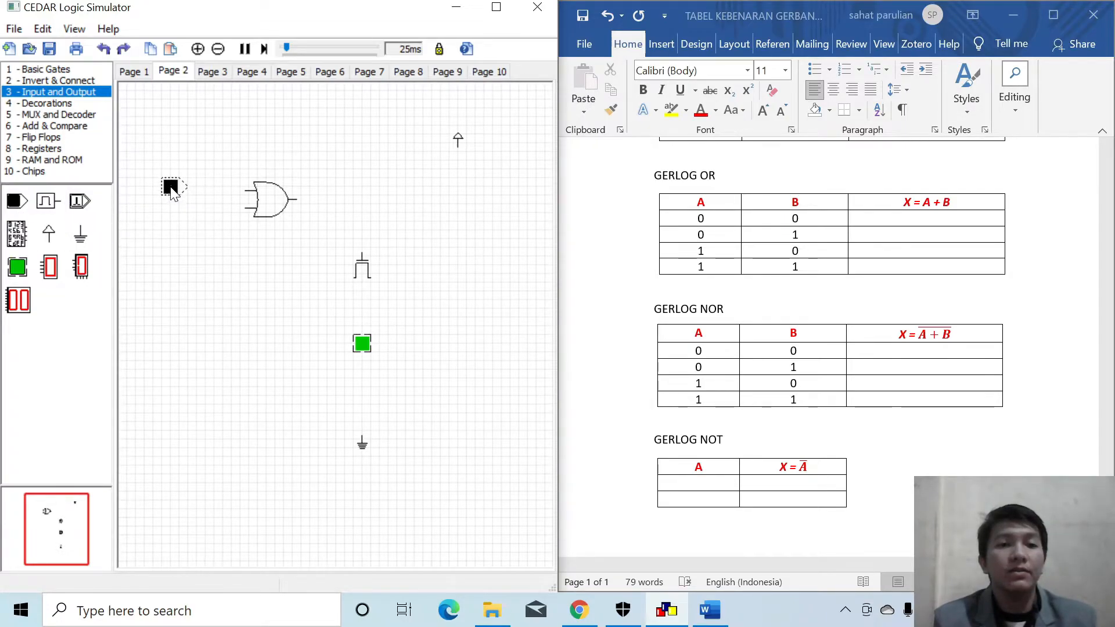
pyautogui.moveTo(16, 201); pyautogui.dragTo(171, 219)
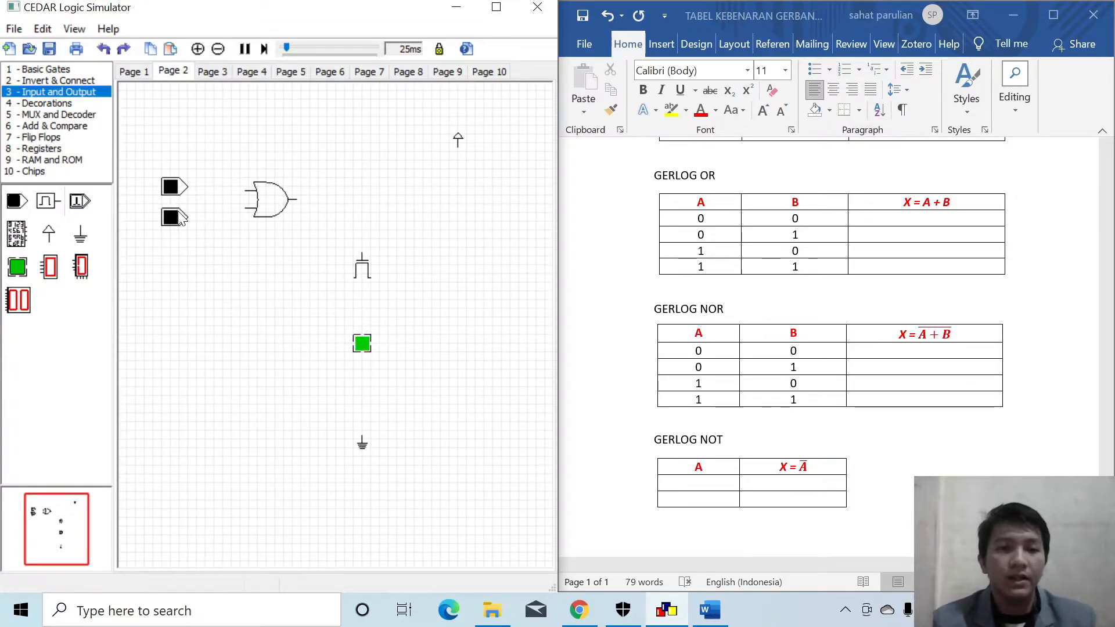
# Wire the switches to the OR gate, its output and the power source to the transistor, and the transistor through the LED to ground
pyautogui.moveTo(188, 214); pyautogui.dragTo(244, 190)
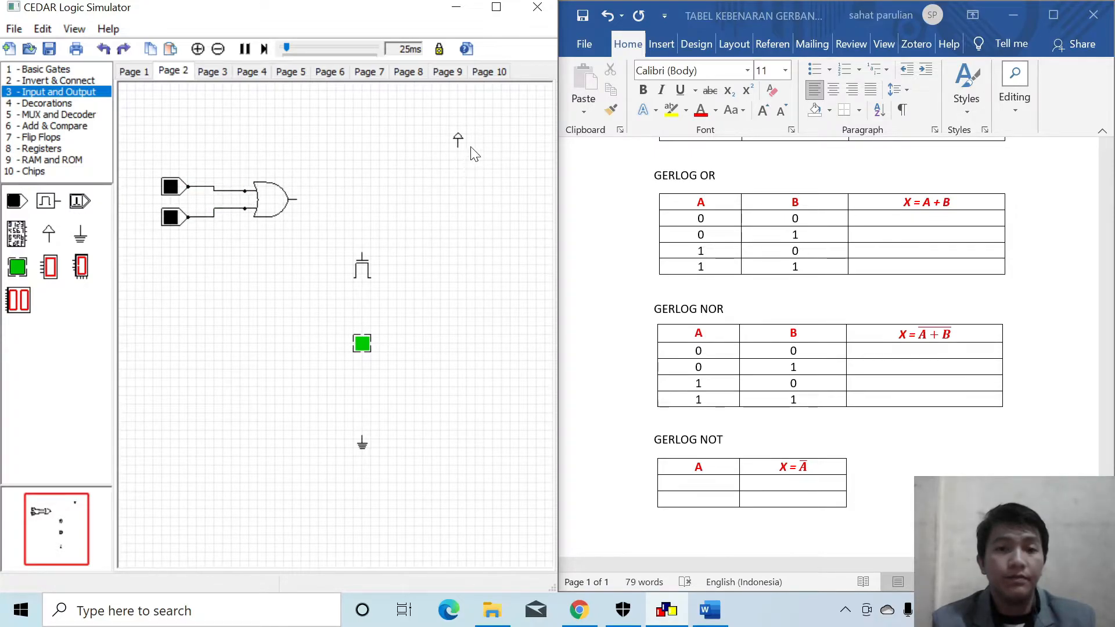
pyautogui.moveTo(457, 148); pyautogui.dragTo(371, 278)
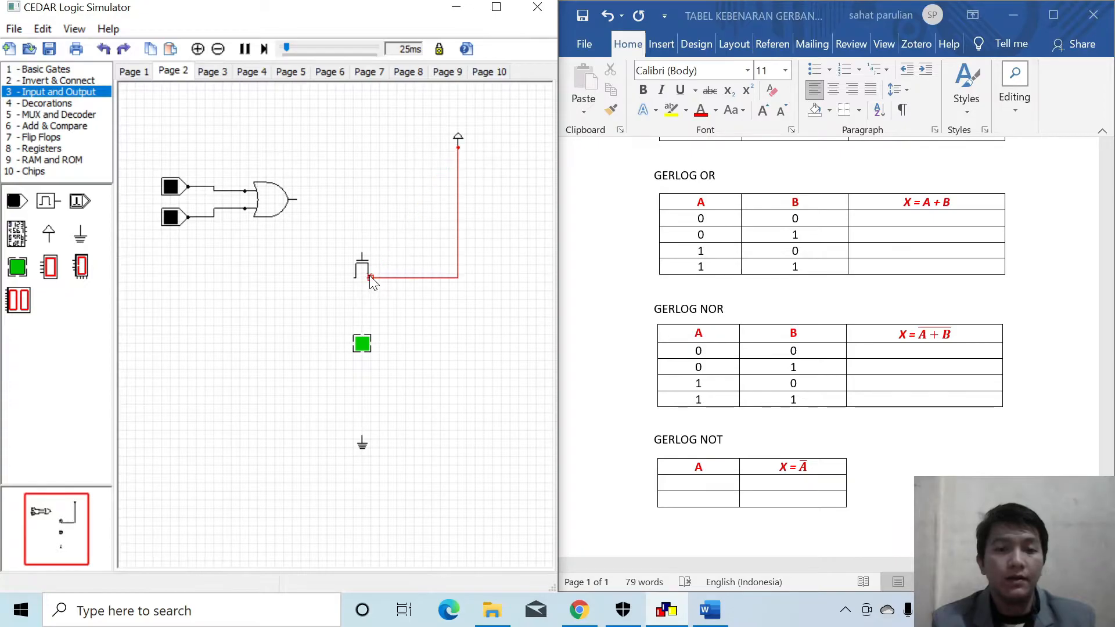
pyautogui.moveTo(297, 200); pyautogui.dragTo(364, 441)
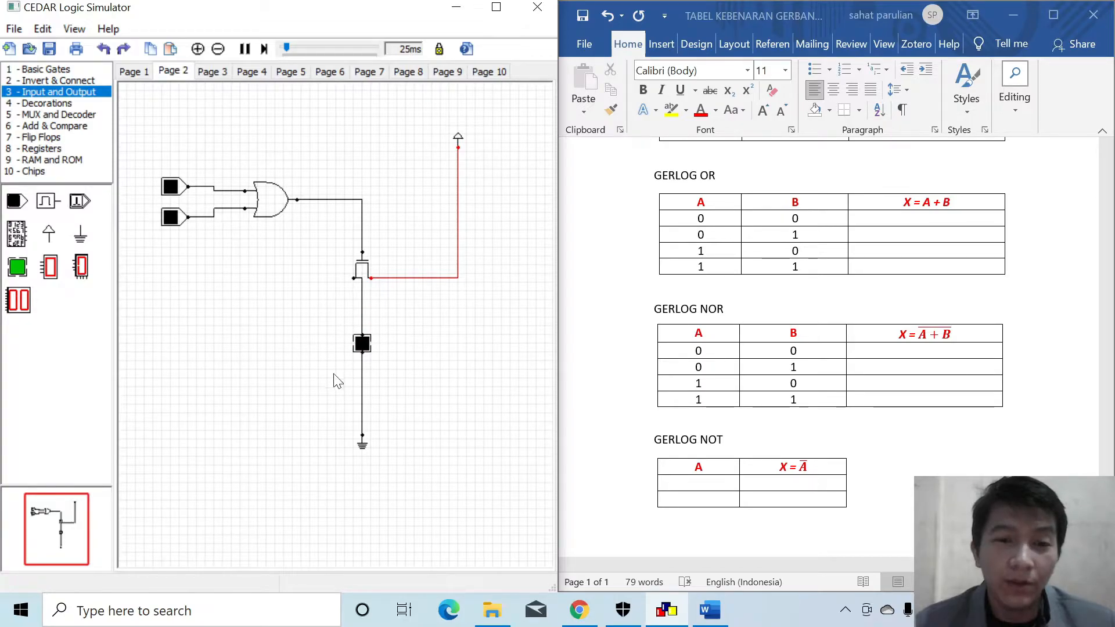
# Enter 0 in the X = A + B column for the first row of the GERLOG OR truth table
pyautogui.click(946, 224)
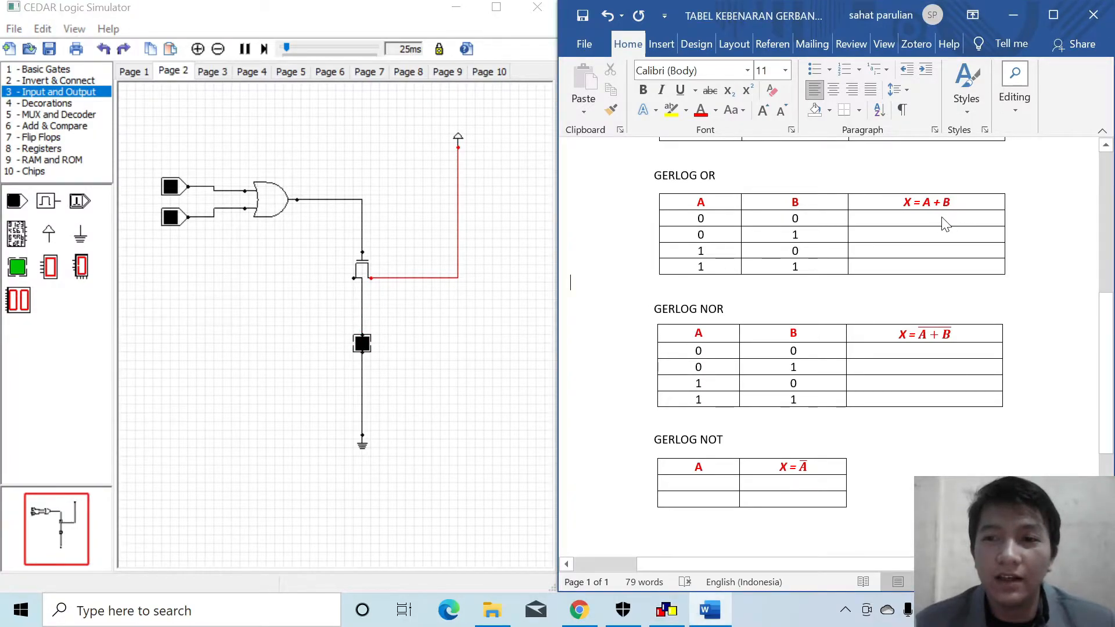
pyautogui.write('0')
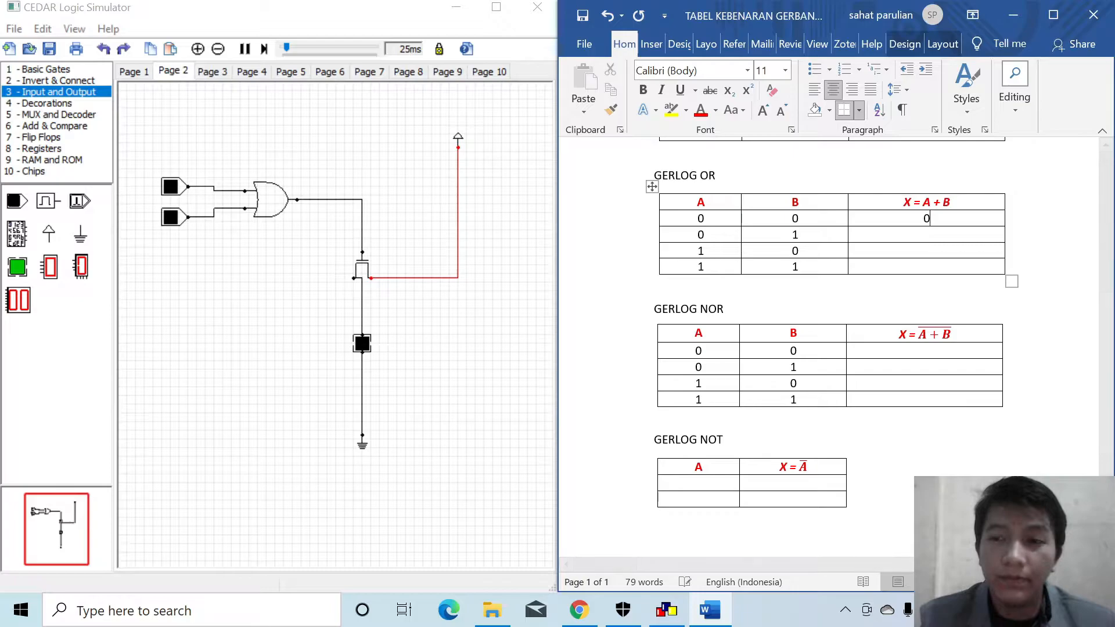
pyautogui.click(705, 235)
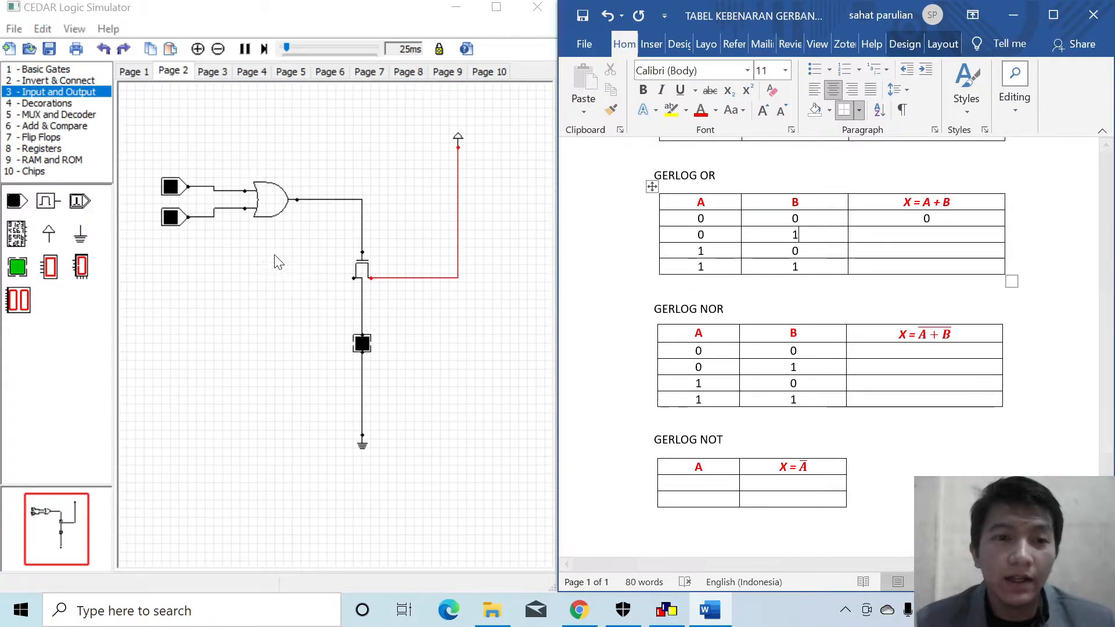
# Add a text label "A" with text height 1 just left of the upper toggle switch of the OR circuit
pyautogui.click(156, 192)
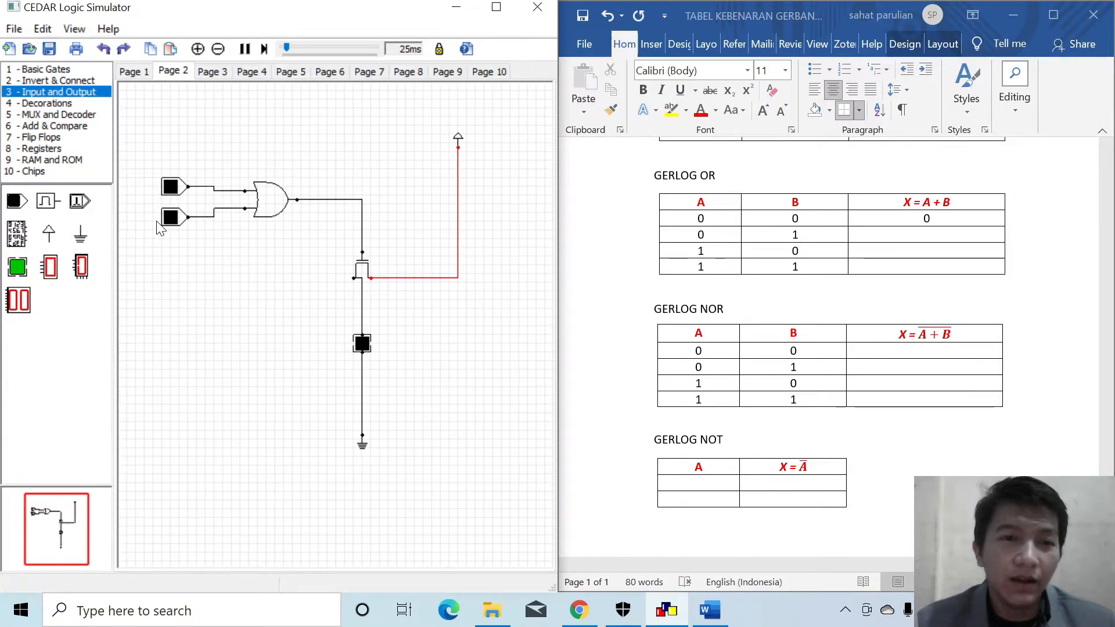
pyautogui.click(48, 104)
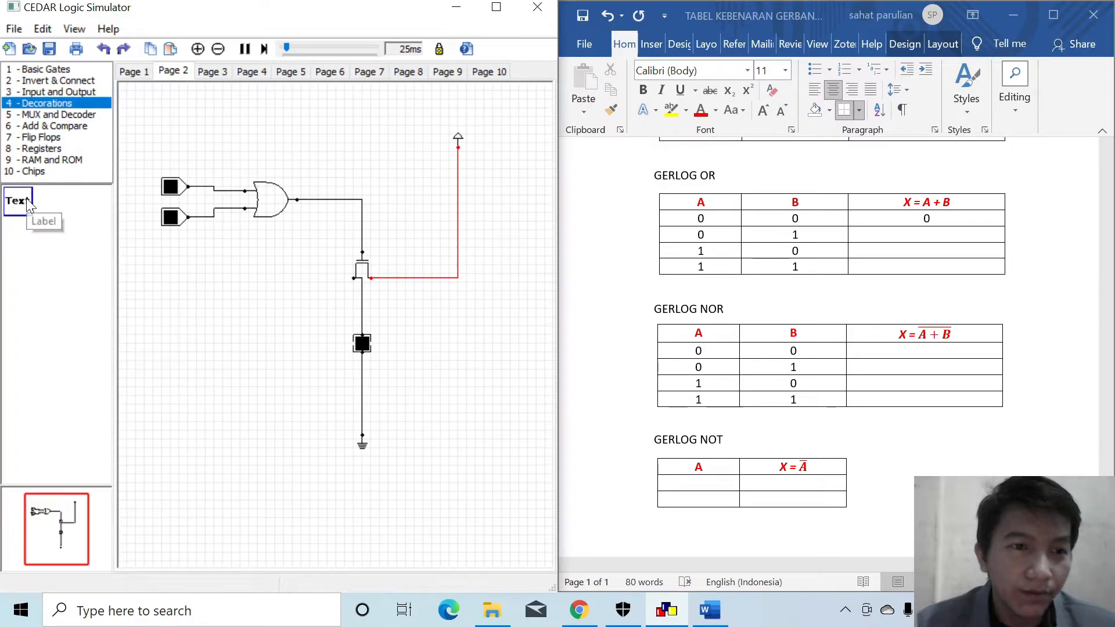
pyautogui.click(23, 203)
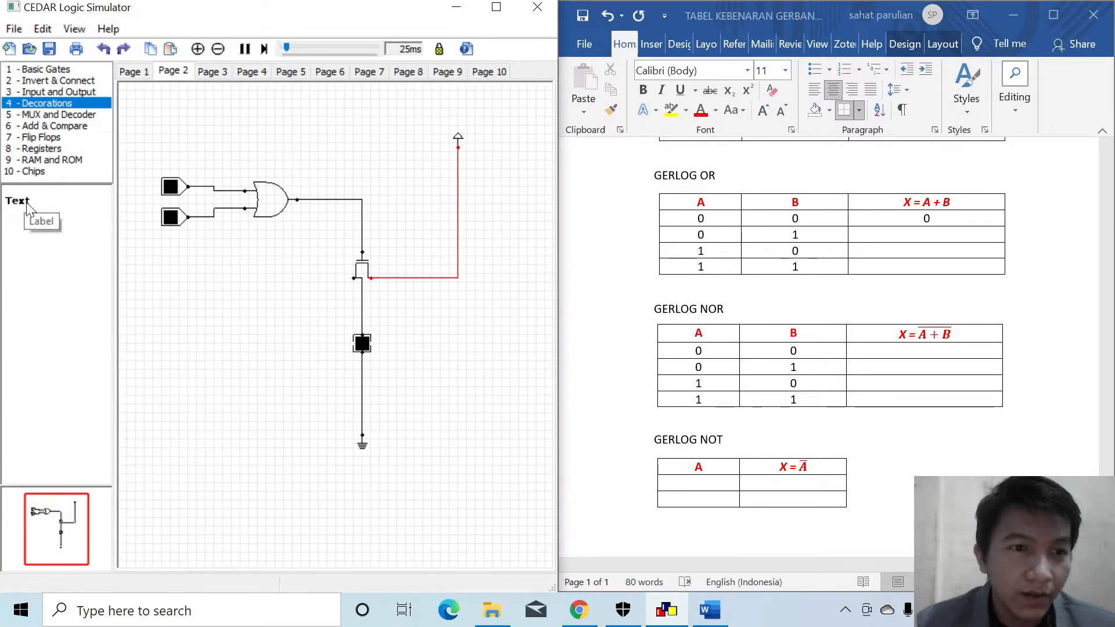
pyautogui.moveTo(41, 221); pyautogui.dragTo(134, 182)
pyautogui.doubleClick(133, 182)
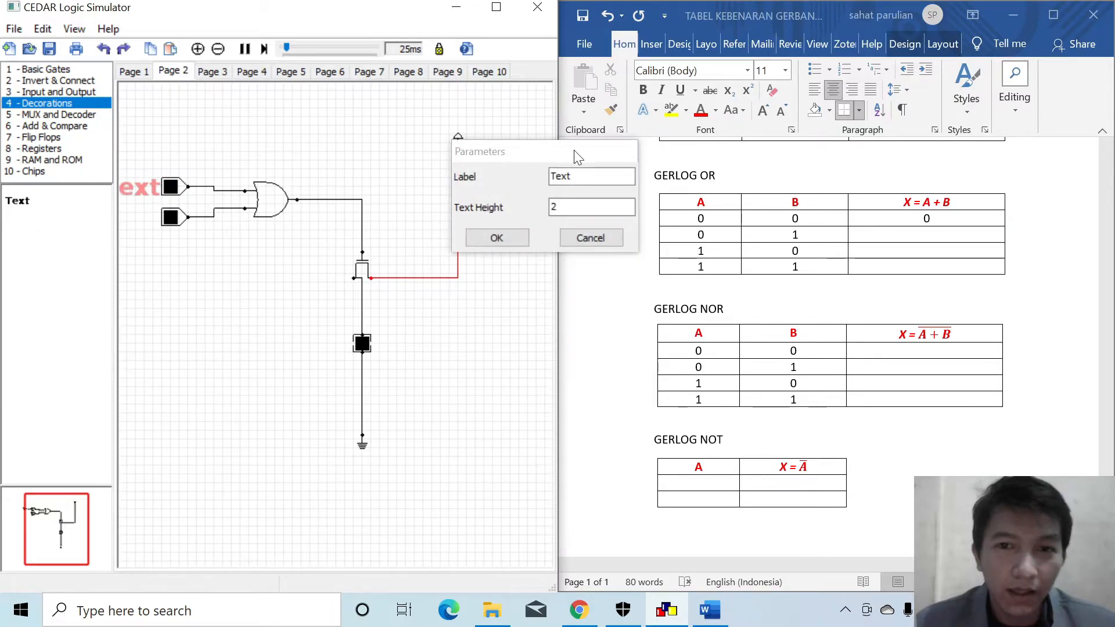
pyautogui.click(583, 176)
pyautogui.press('BackSpace')
pyautogui.press('BackSpace')
pyautogui.press('BackSpace')
pyautogui.press('BackSpace')
pyautogui.write('A')
pyautogui.press('Tab')
pyautogui.press('BackSpace')
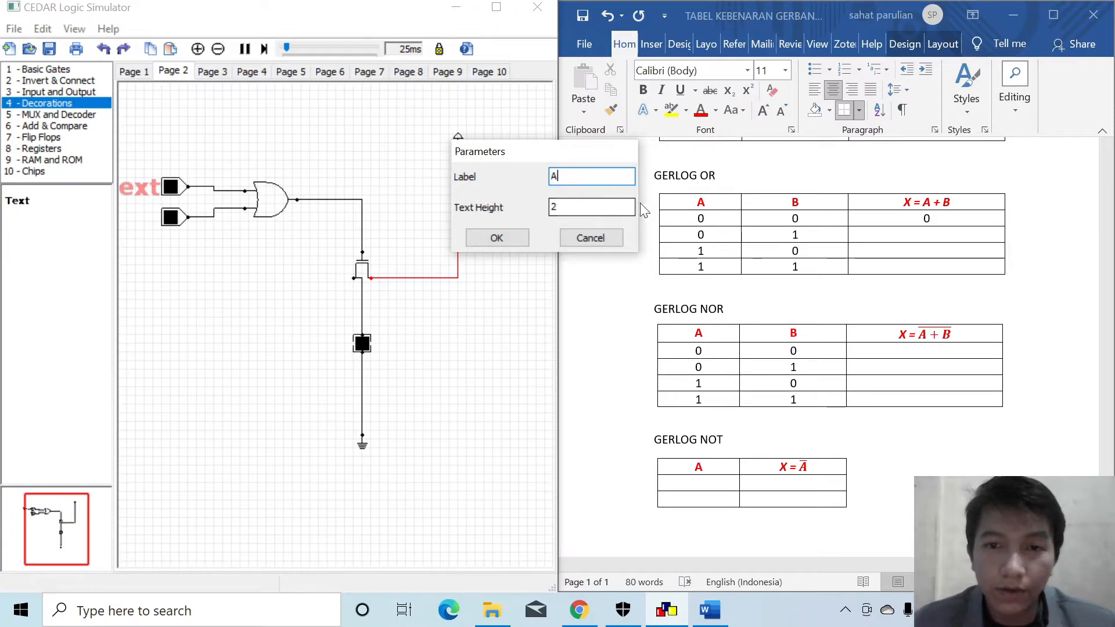
pyautogui.write('1')
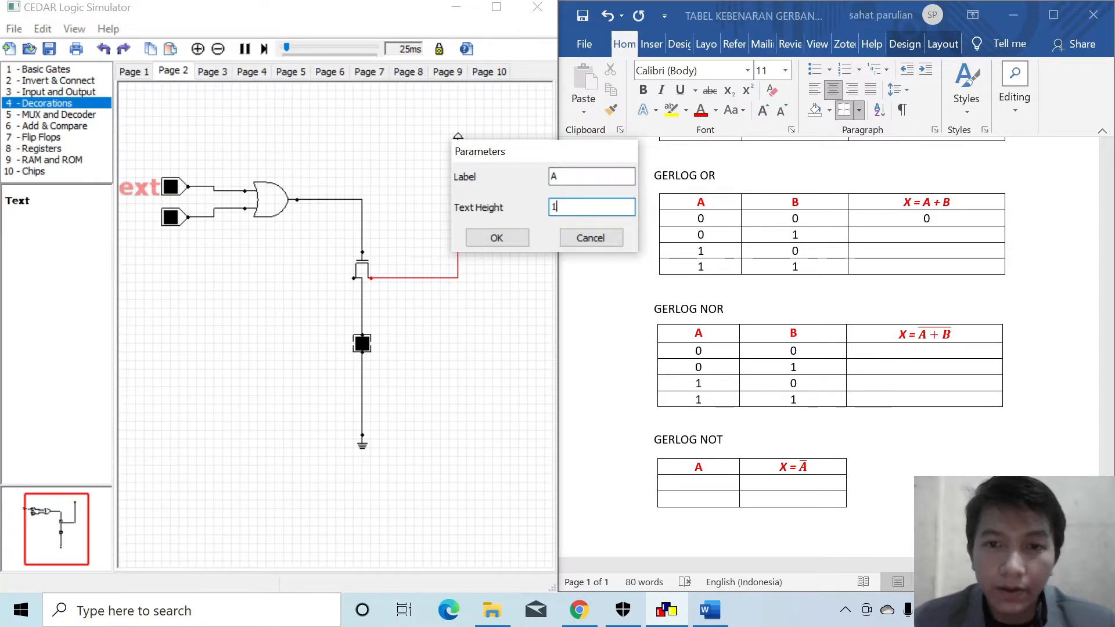
pyautogui.press('Return')
pyautogui.moveTo(129, 181); pyautogui.dragTo(154, 197)
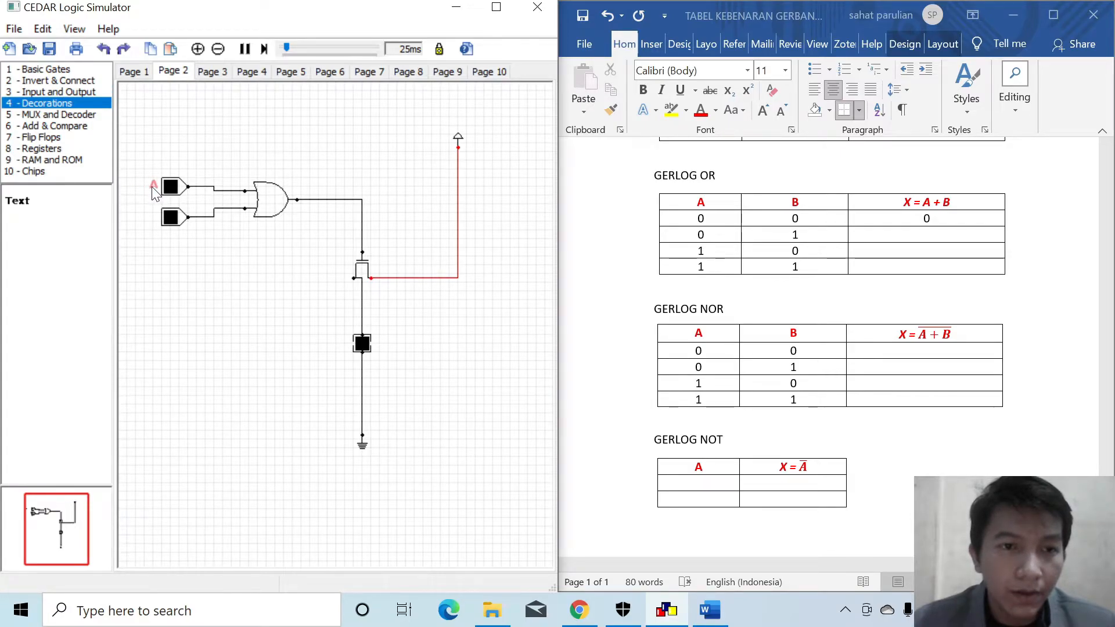
# Add a text label "B" with text height 1 just left of the lower toggle switch of the OR circuit
pyautogui.click(23, 205)
pyautogui.moveTo(21, 202); pyautogui.dragTo(139, 217)
pyautogui.doubleClick(138, 219)
pyautogui.click(581, 175)
pyautogui.press('BackSpace')
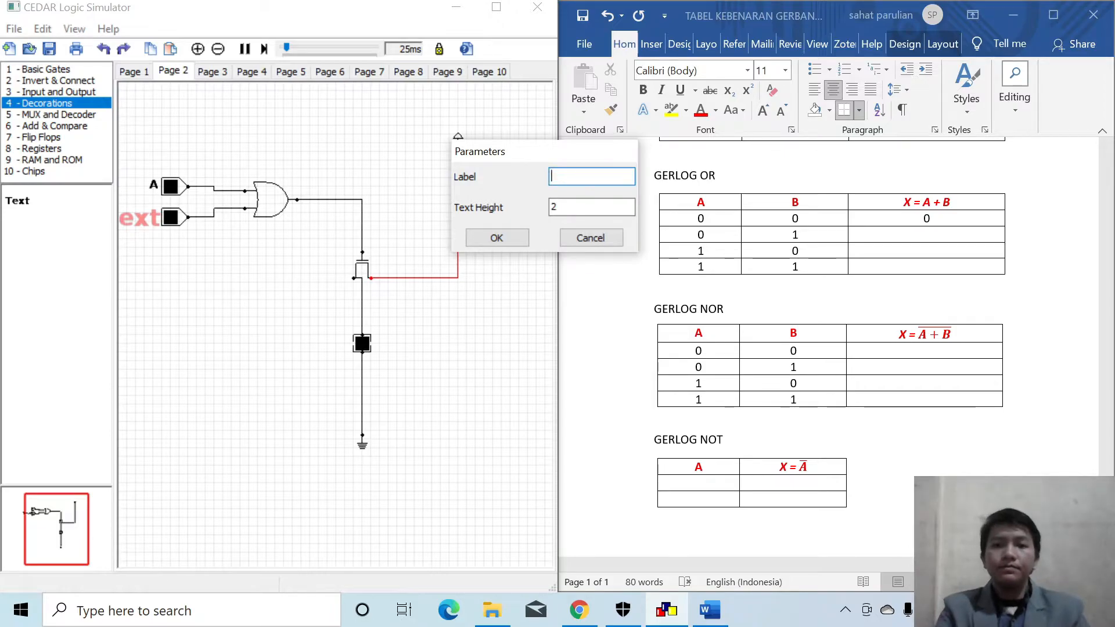
pyautogui.press('Tab')
pyautogui.press('BackSpace')
pyautogui.write('1')
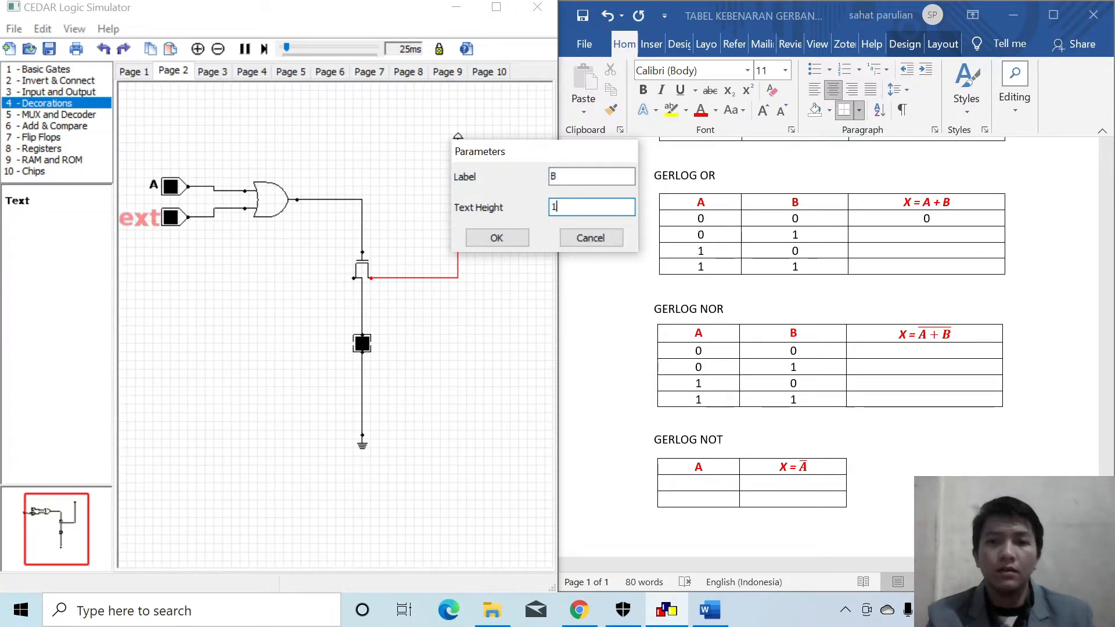
pyautogui.press('Return')
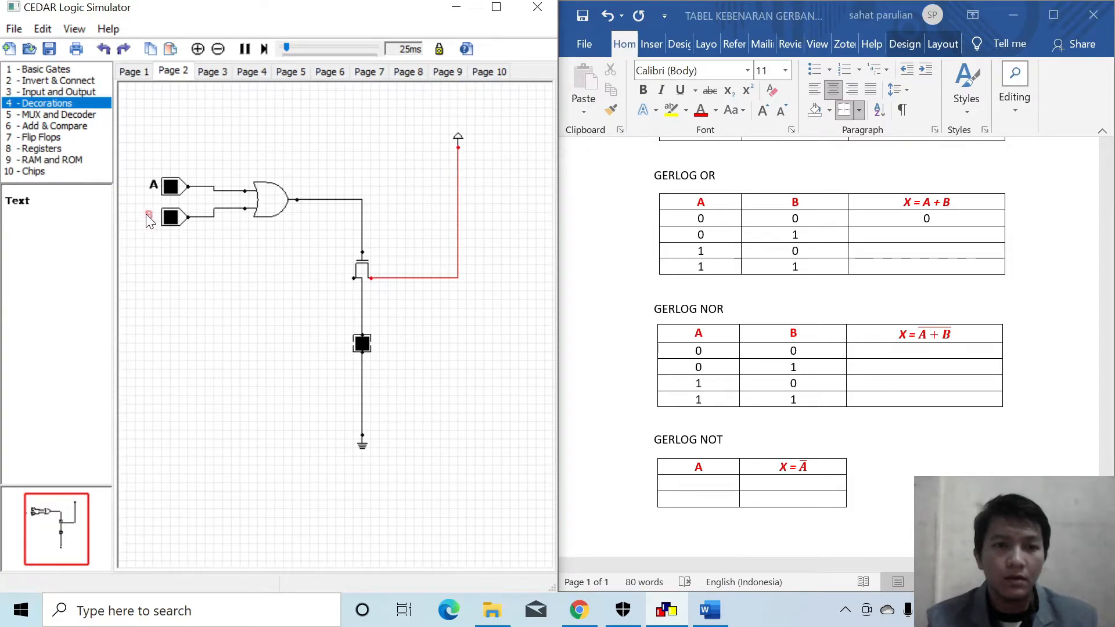
pyautogui.click(184, 283)
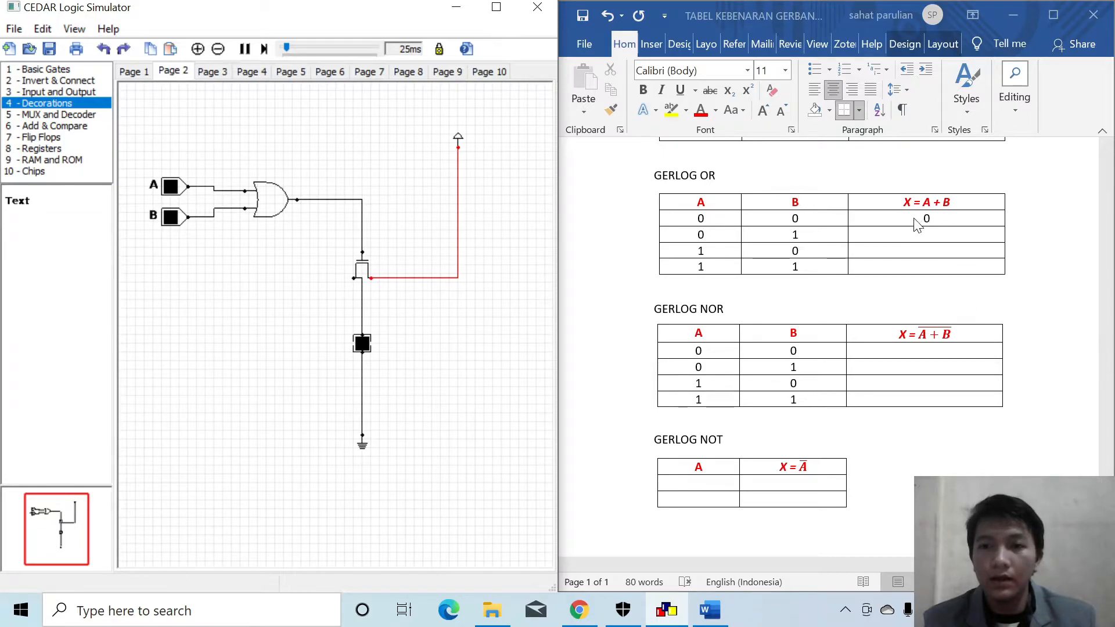
# Turn on the OR circuit's switch B and enter 1 in the X = A + B column for row 0, 1 of the GERLOG OR table
pyautogui.click(171, 218)
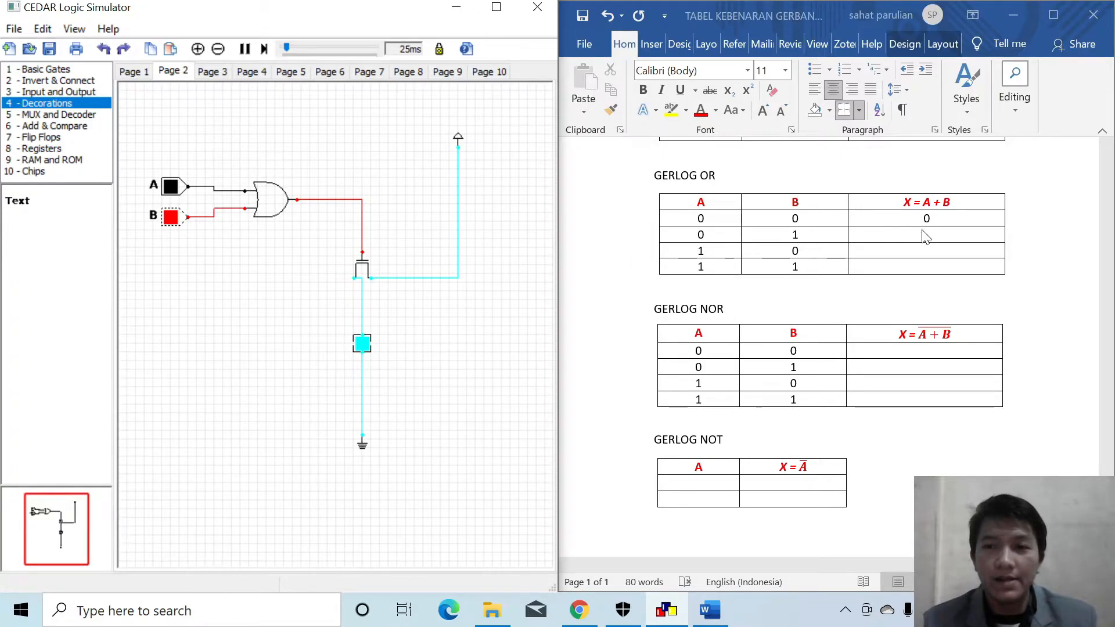
pyautogui.click(797, 235)
pyautogui.press('Tab')
pyautogui.write('1')
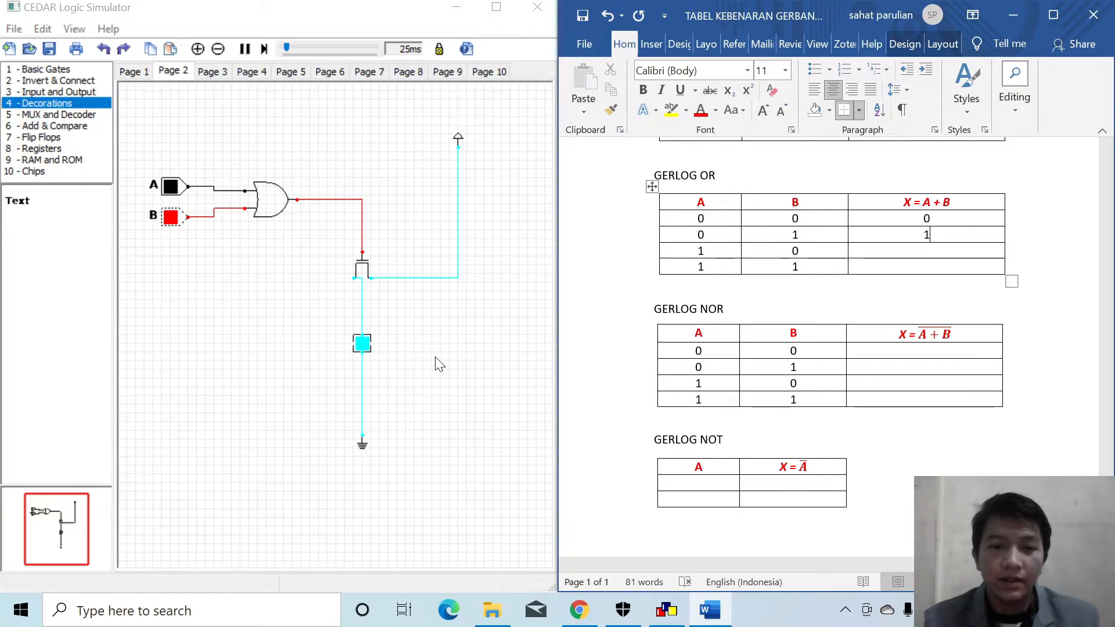
pyautogui.click(438, 364)
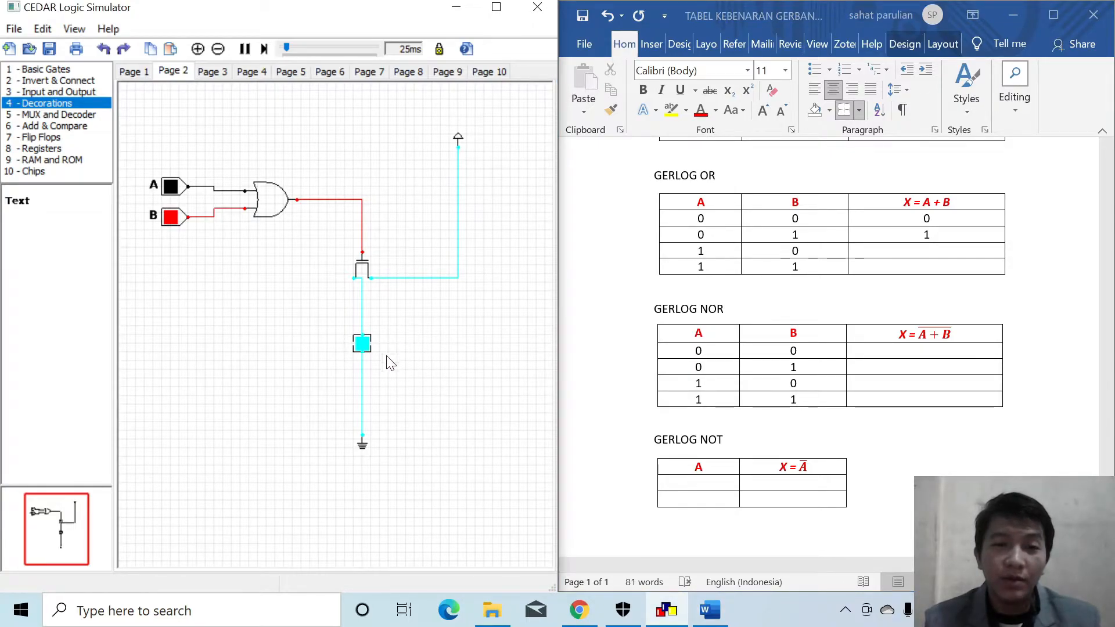
# Turn switch B off and switch A on, and enter 1 in the X = A + B column for row 1, 0
pyautogui.click(171, 218)
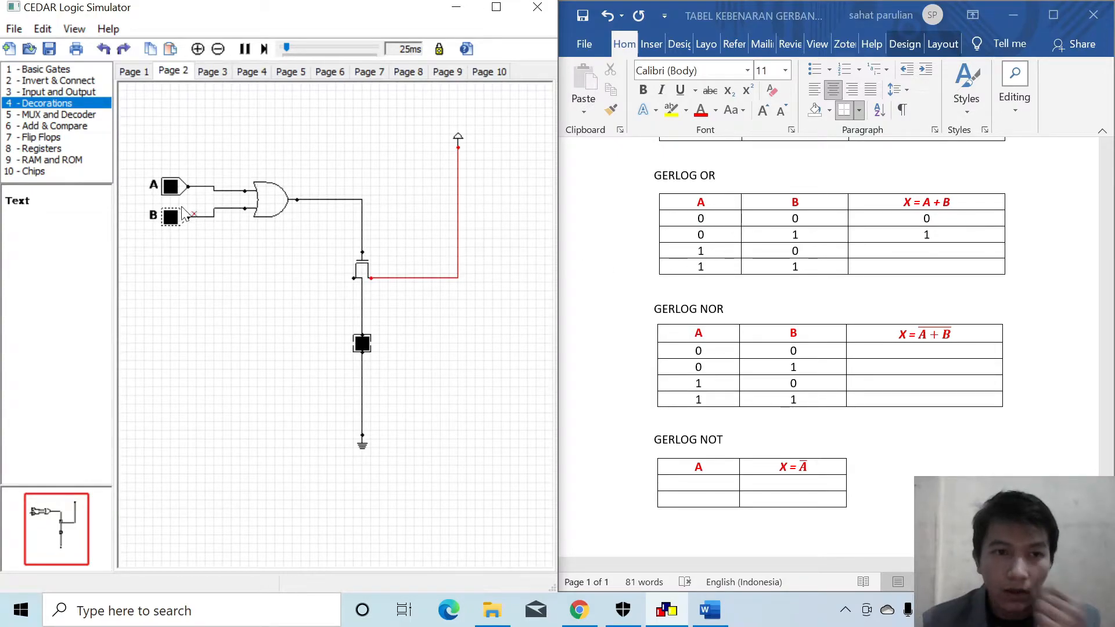
pyautogui.click(169, 188)
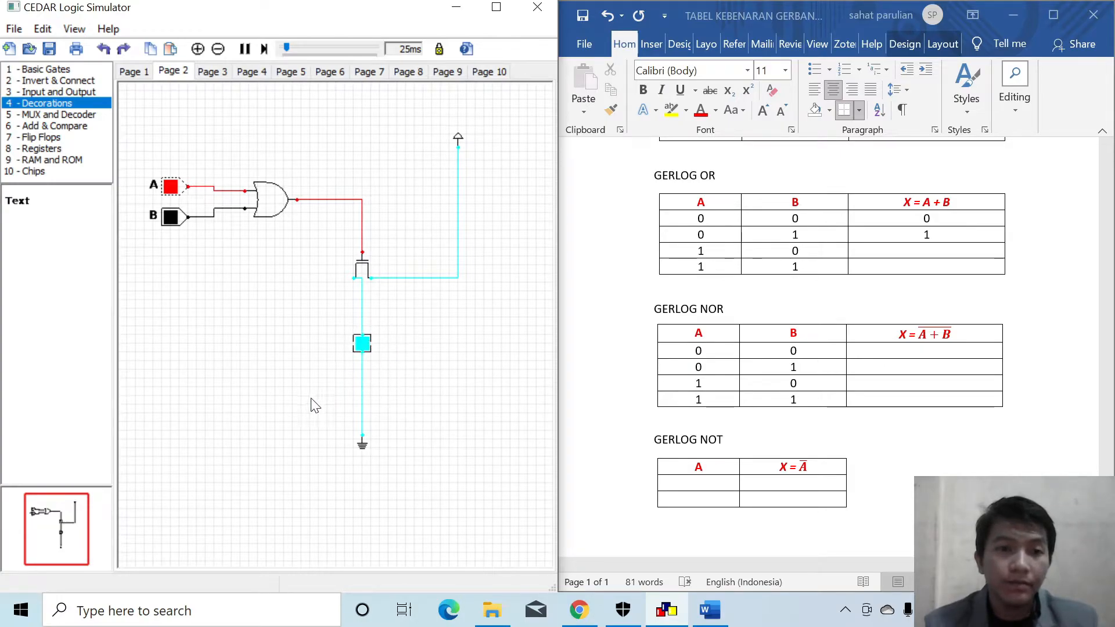
pyautogui.click(950, 255)
pyautogui.write('1')
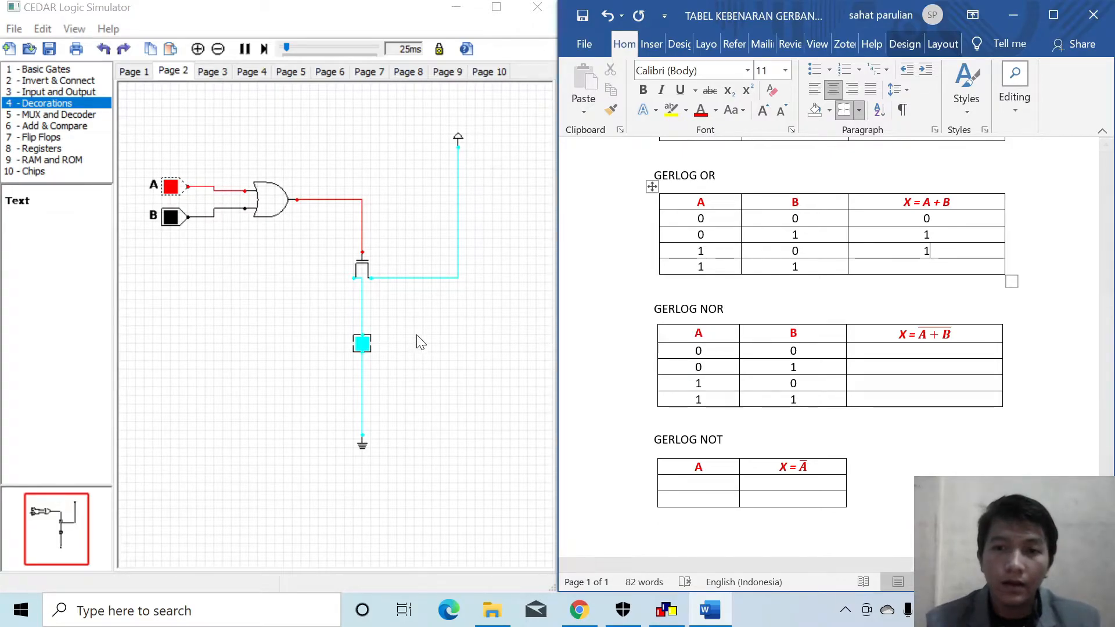
pyautogui.click(455, 348)
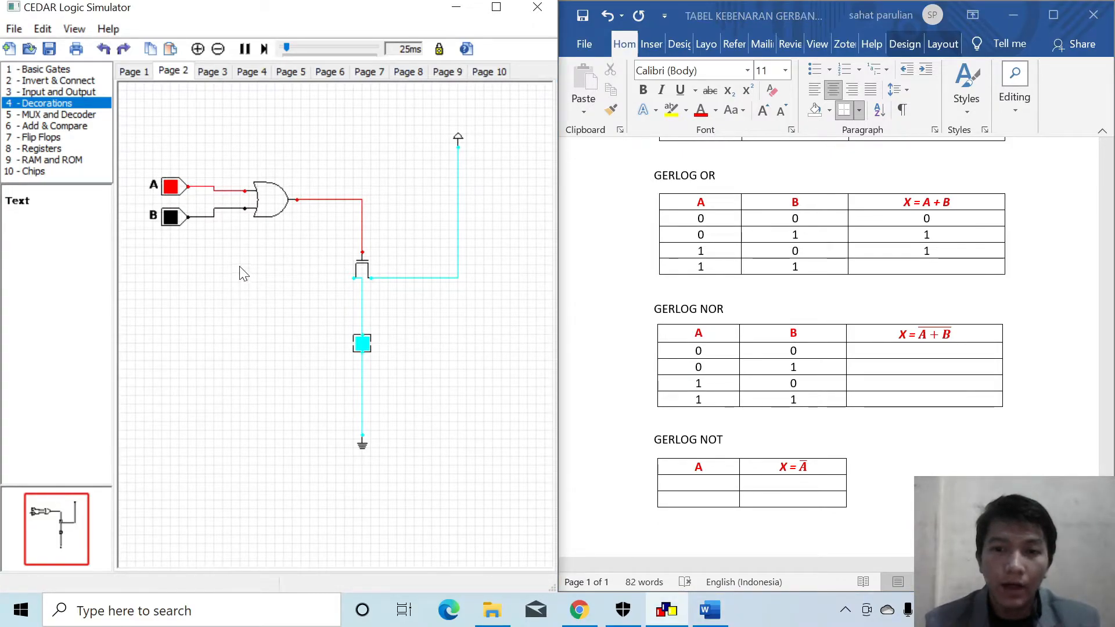
# Turn switch B on alongside A and enter 1 in the X = A + B column for row 1, 1
pyautogui.click(174, 223)
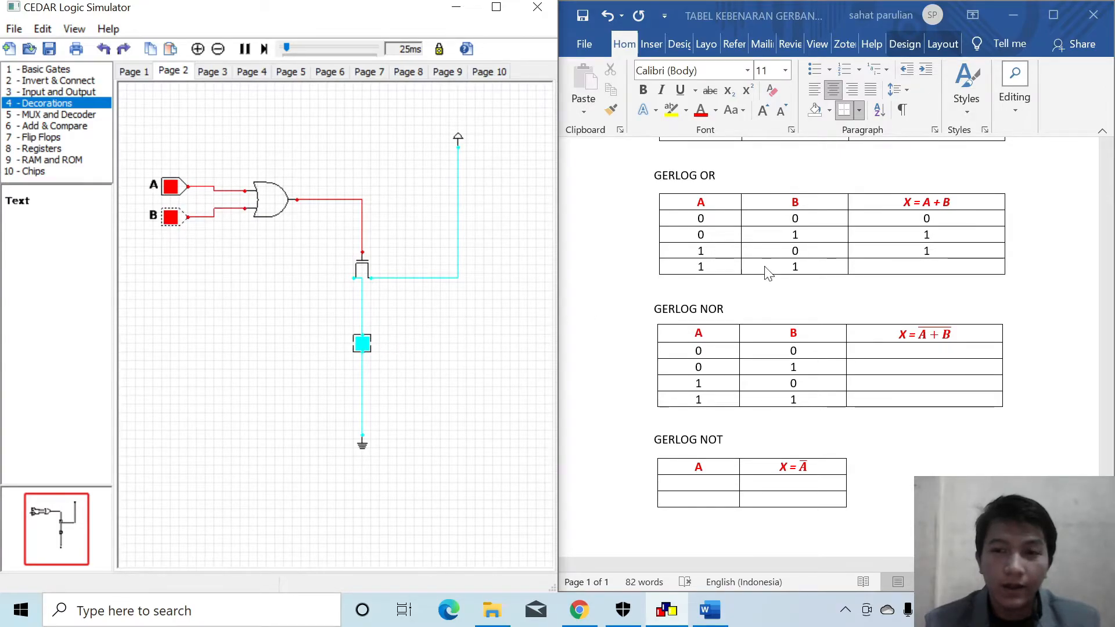
pyautogui.click(929, 270)
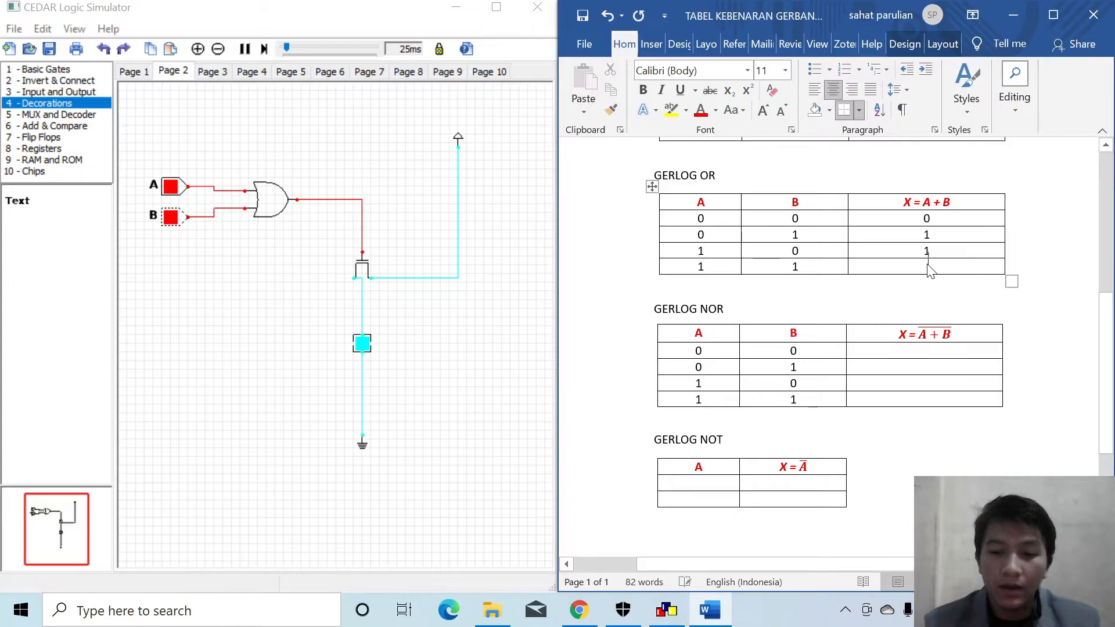
pyautogui.write('1')
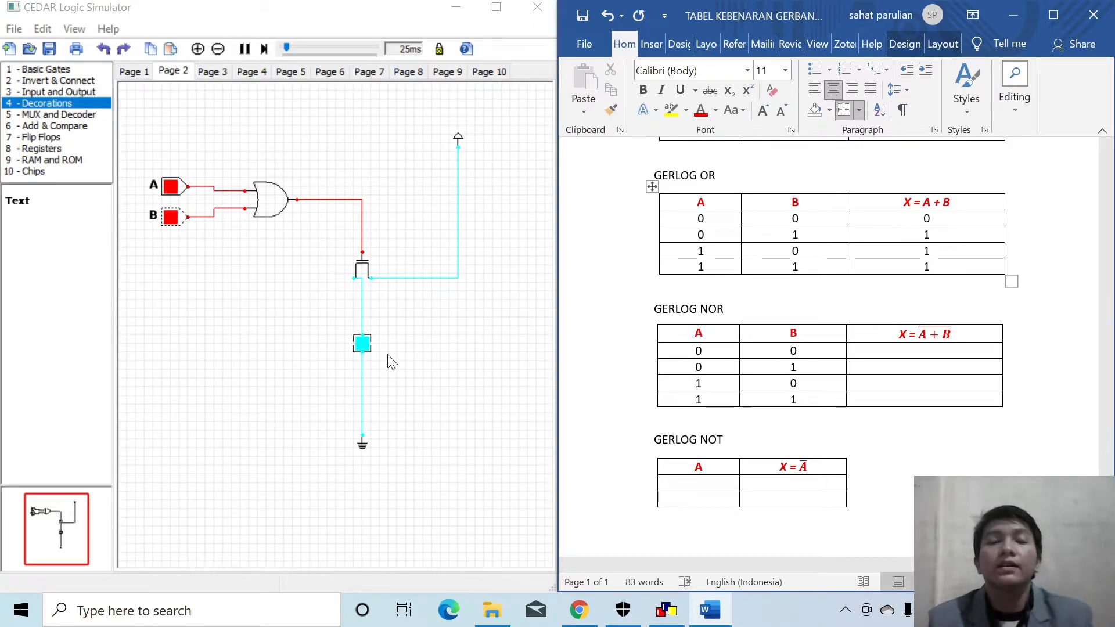
pyautogui.click(423, 371)
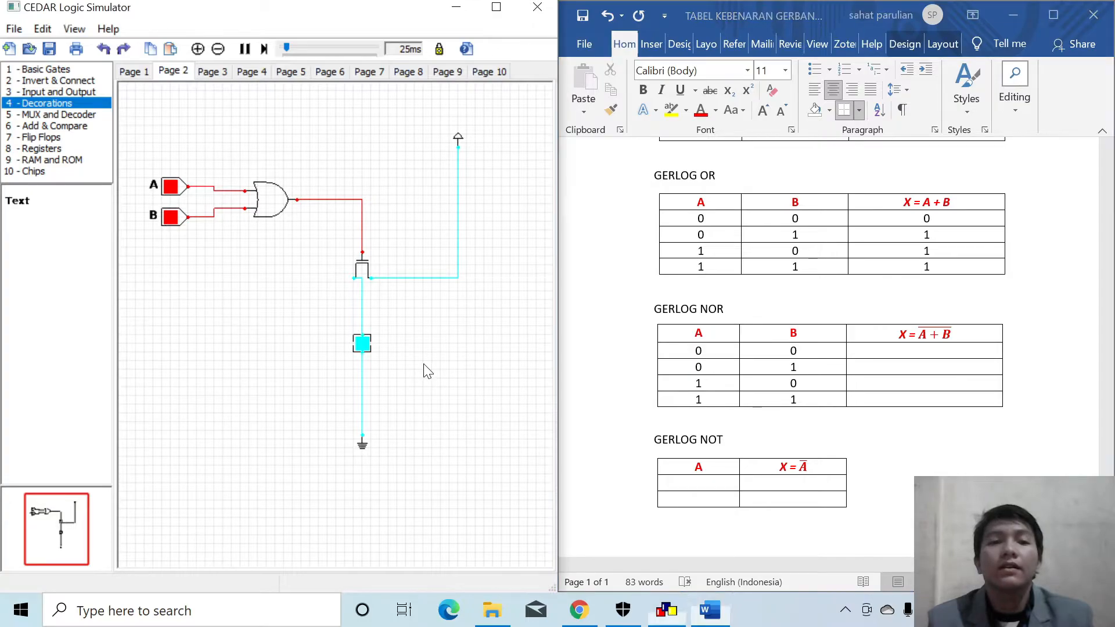
# Turn off both toggle switches A and B of the OR circuit
pyautogui.click(174, 219)
pyautogui.click(170, 187)
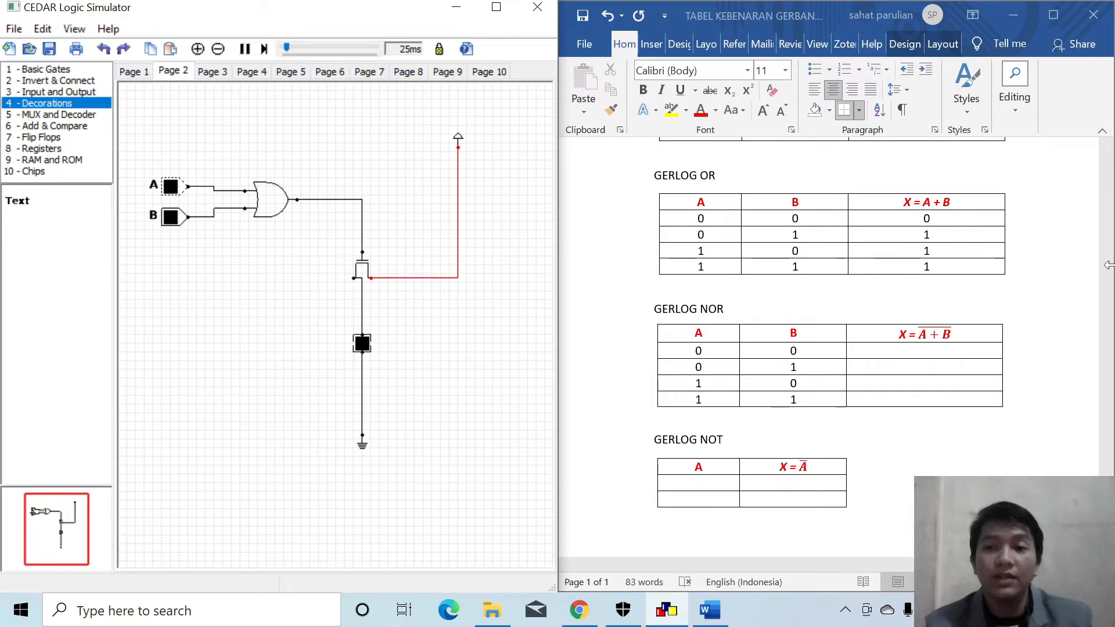
pyautogui.click(1065, 397)
pyautogui.moveTo(1112, 398); pyautogui.dragTo(1095, 448)
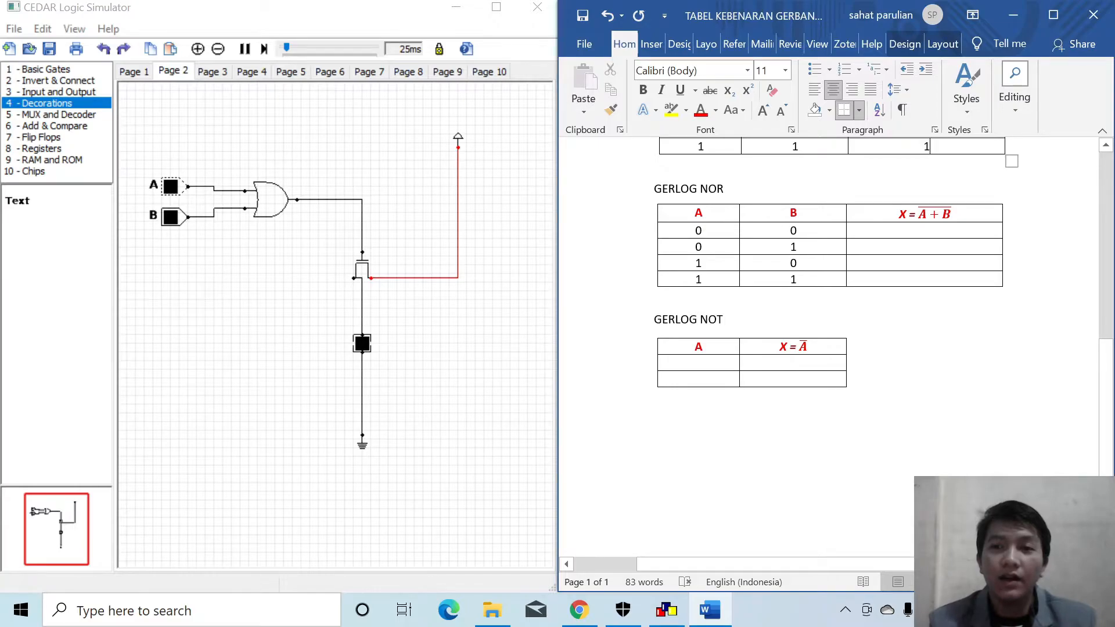
# Place a two-input NOR gate on Page 3 and a transistor below and to the right of it
pyautogui.click(210, 71)
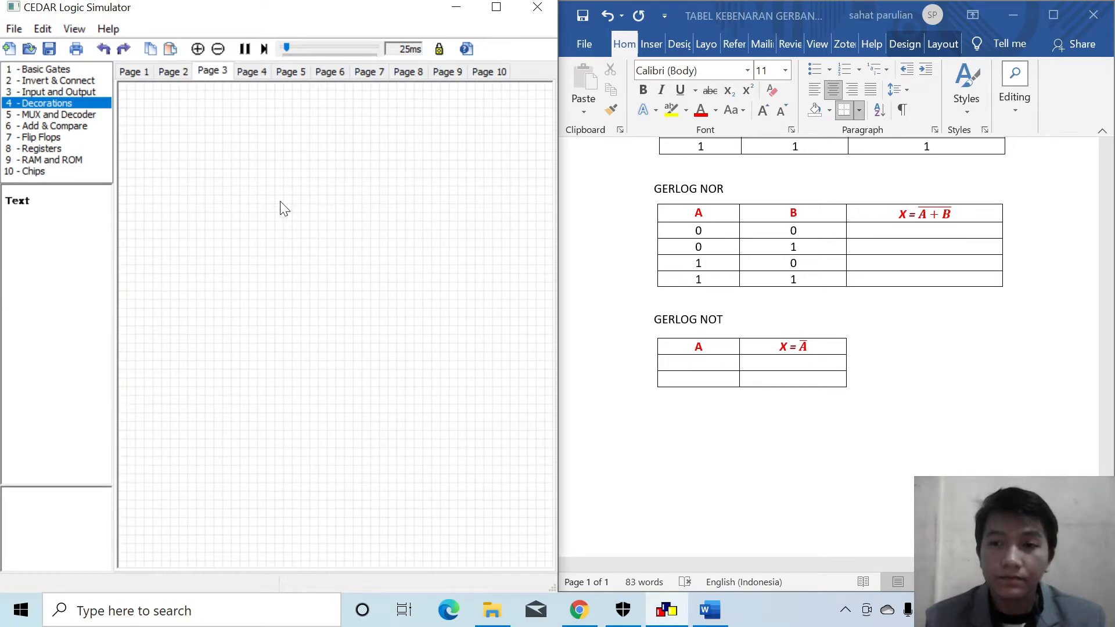
pyautogui.click(51, 70)
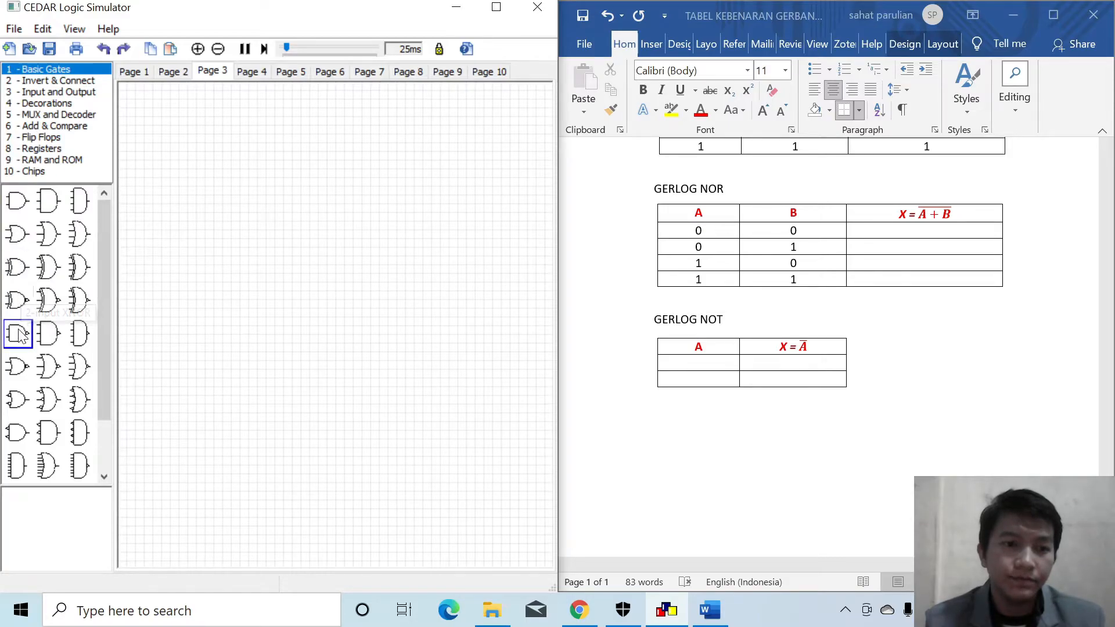
pyautogui.moveTo(13, 367); pyautogui.dragTo(257, 189)
pyautogui.click(214, 174)
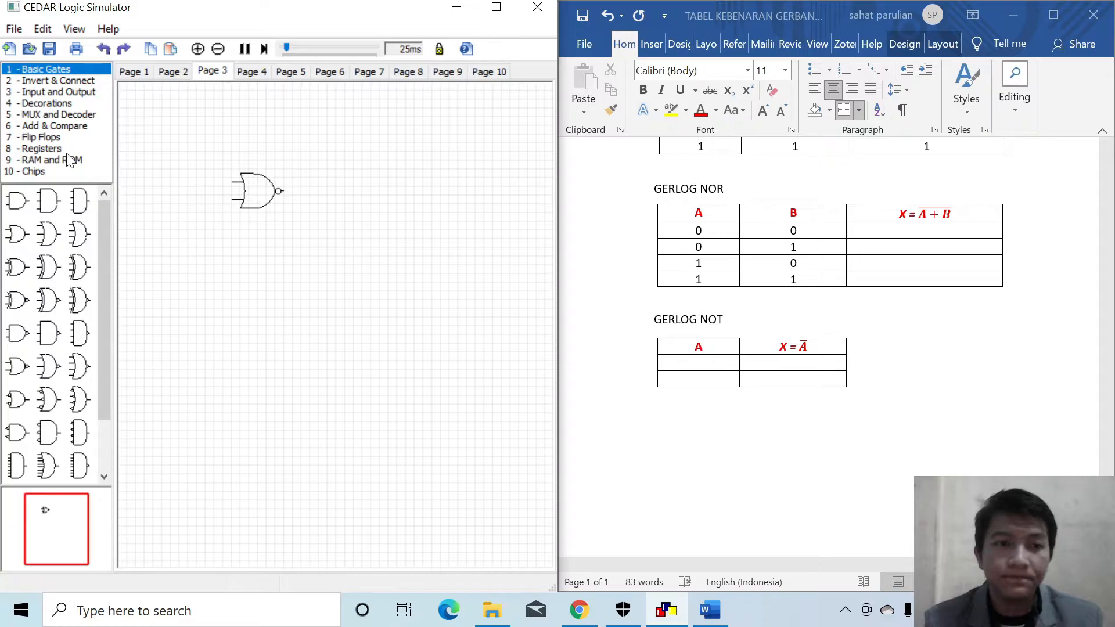
pyautogui.click(75, 81)
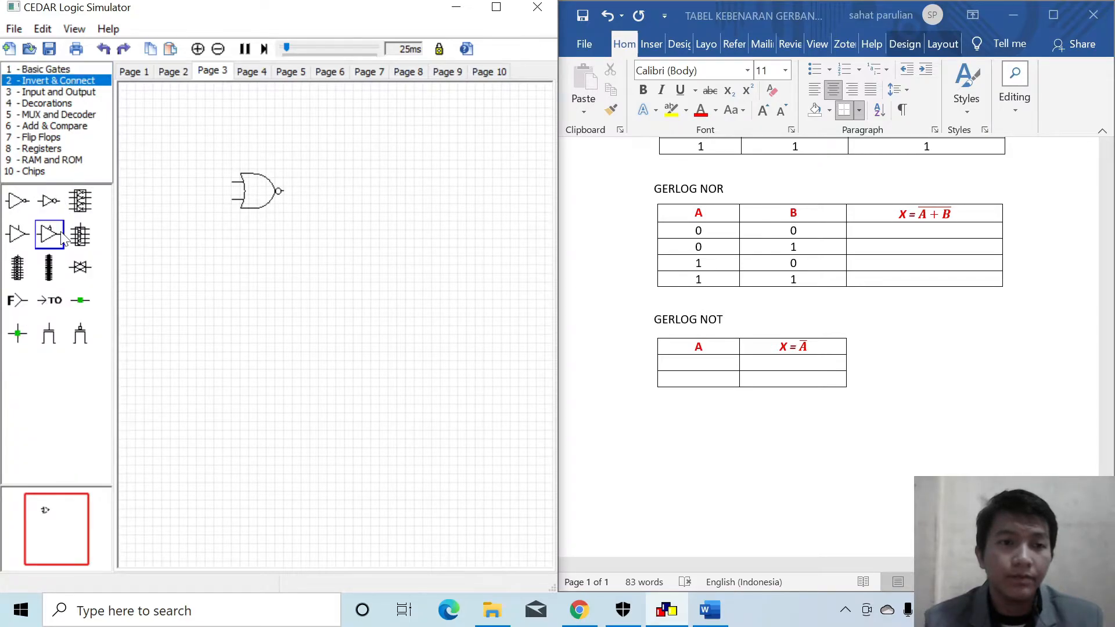
pyautogui.moveTo(52, 339); pyautogui.dragTo(373, 289)
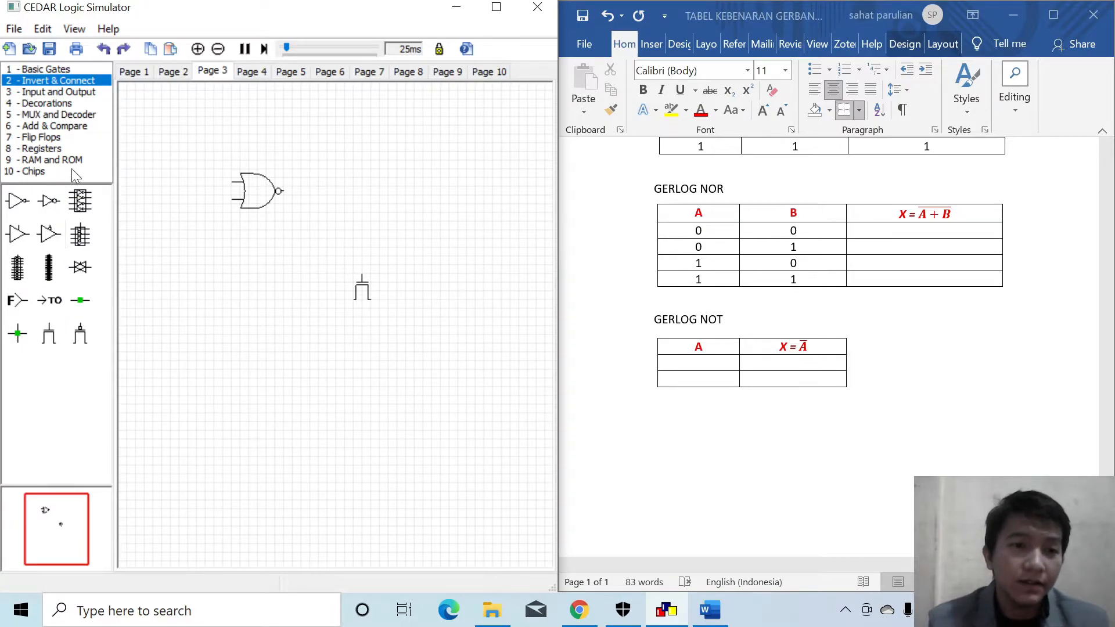
# Place two toggle switches beside the NOR gate's inputs, a power source at the upper right, and an LED and ground below the transistor
pyautogui.click(60, 92)
pyautogui.moveTo(17, 201)
pyautogui.mouseDown()
pyautogui.moveTo(87, 200)
pyautogui.moveTo(157, 178)
pyautogui.moveTo(160, 224)
pyautogui.moveTo(156, 179)
pyautogui.mouseUp()
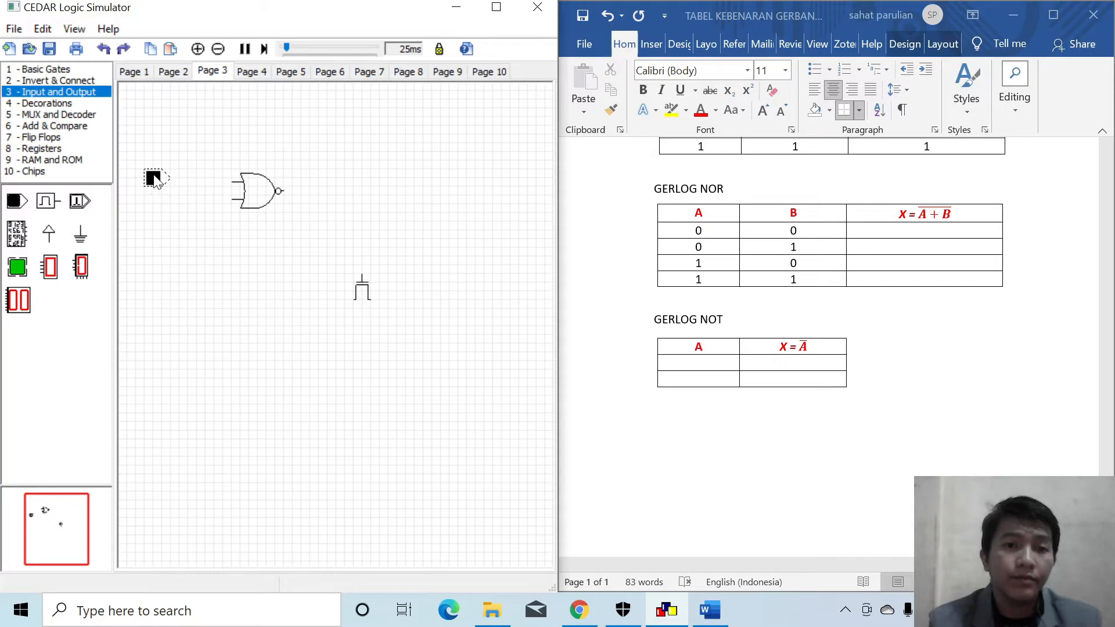
pyautogui.moveTo(7, 209); pyautogui.dragTo(156, 213)
pyautogui.moveTo(49, 234)
pyautogui.mouseDown()
pyautogui.moveTo(411, 212)
pyautogui.moveTo(506, 191)
pyautogui.moveTo(486, 166)
pyautogui.mouseUp()
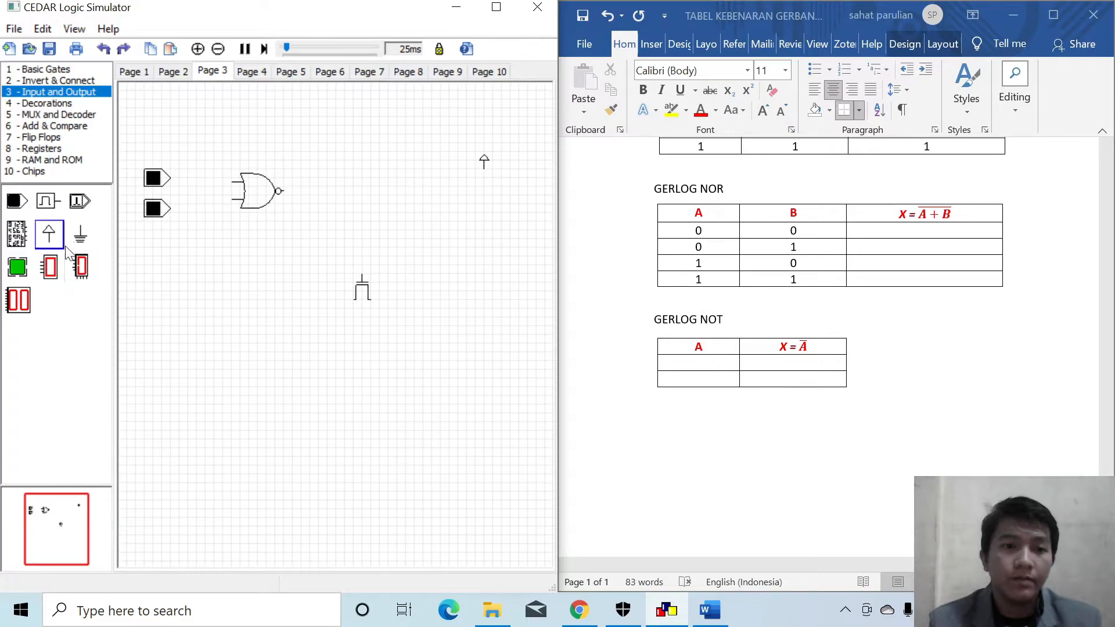
pyautogui.moveTo(80, 234); pyautogui.dragTo(362, 409)
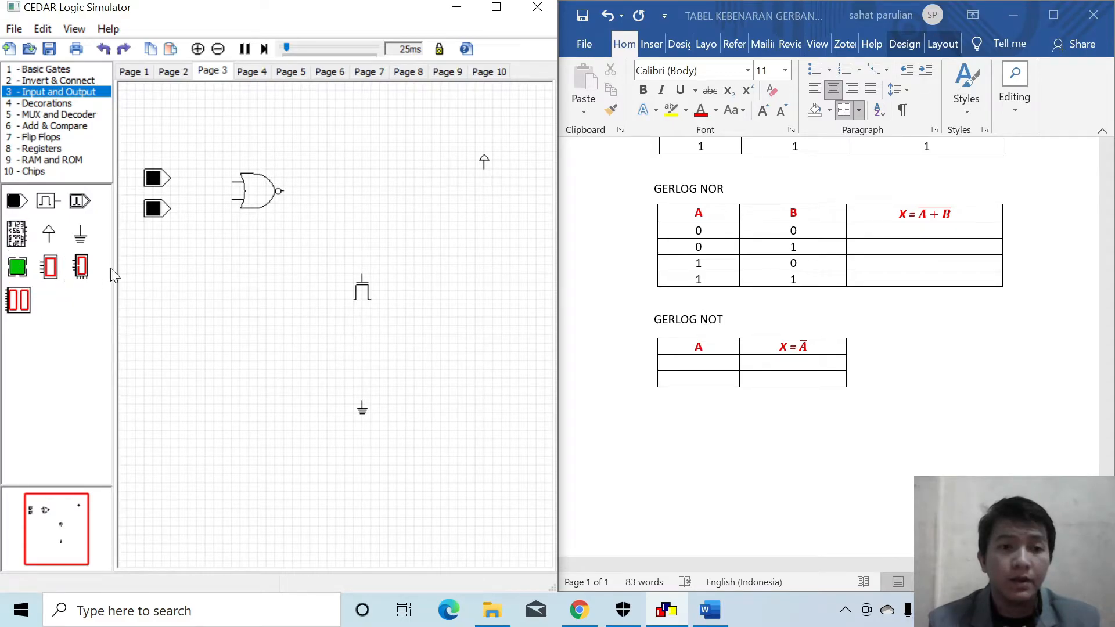
pyautogui.moveTo(18, 267); pyautogui.dragTo(362, 350)
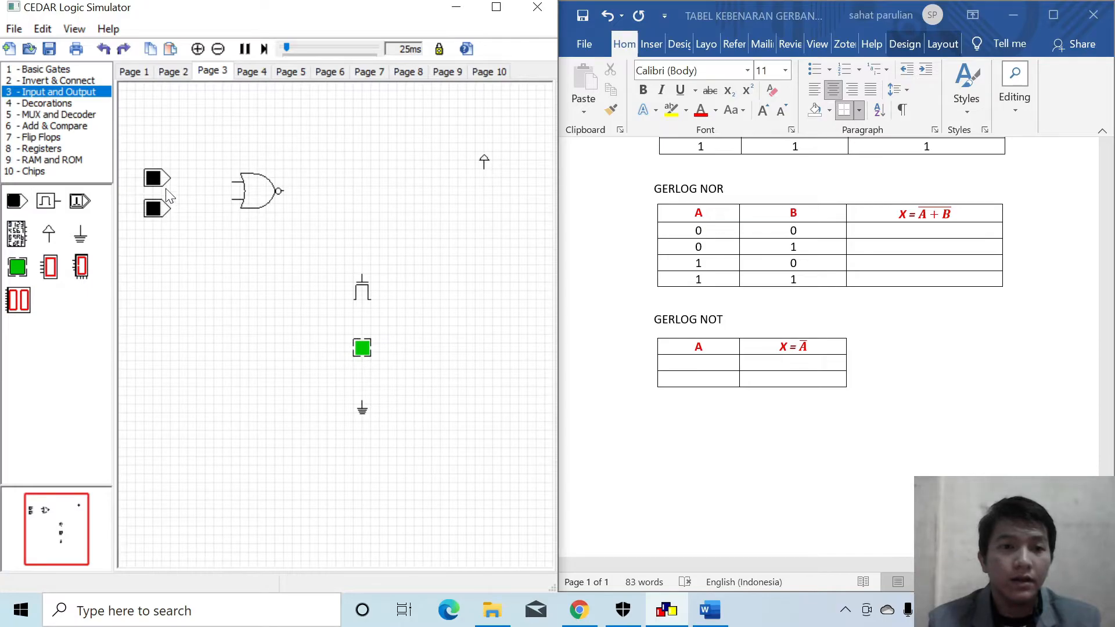
# Wire the switches to the NOR gate, its output and the power source to the transistor, and the transistor through the LED to ground
pyautogui.moveTo(172, 178); pyautogui.dragTo(233, 181)
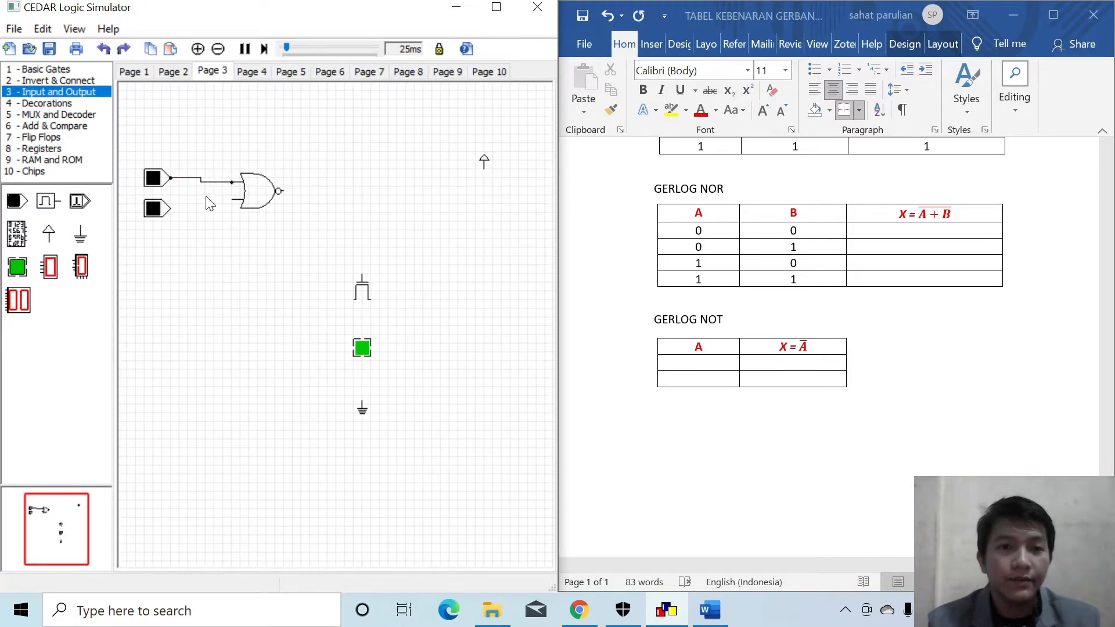
pyautogui.moveTo(173, 212); pyautogui.dragTo(360, 273)
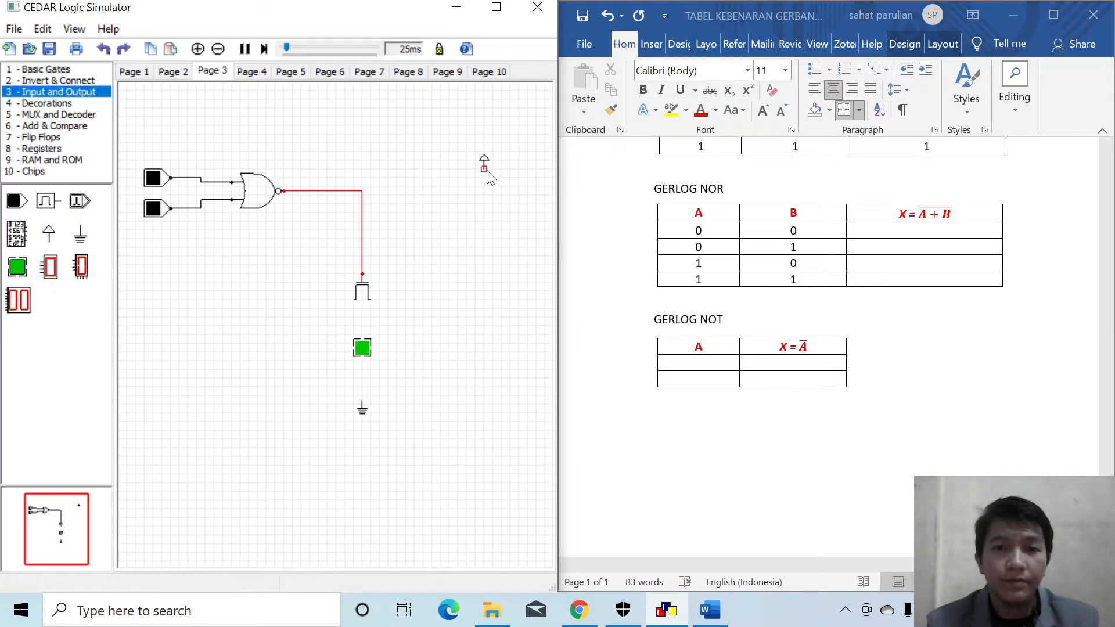
pyautogui.moveTo(485, 168); pyautogui.dragTo(360, 335)
pyautogui.moveTo(364, 378); pyautogui.dragTo(365, 357)
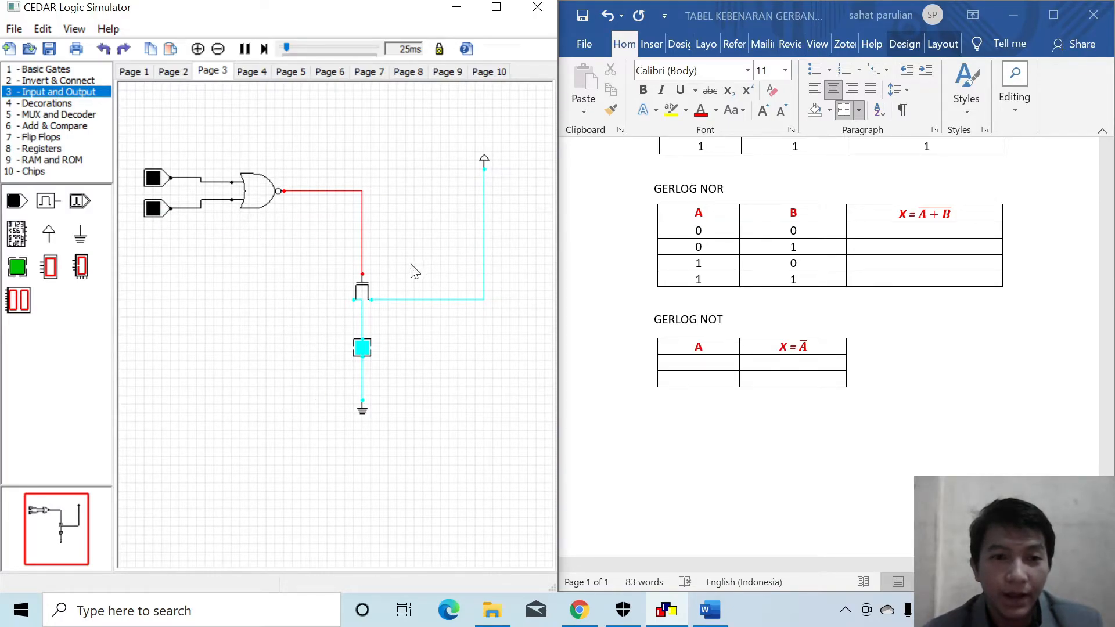
# Enter 1 for row 0, 0 of the GERLOG NOR table, and with the lower switch turned on enter 0 for row 0, 1
pyautogui.click(943, 237)
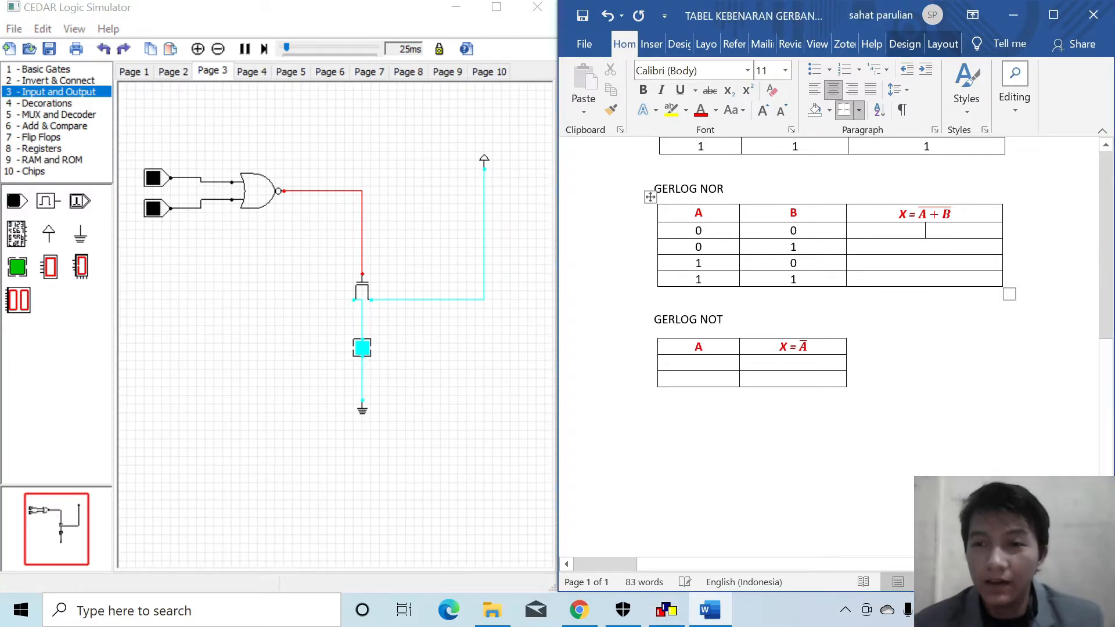
pyautogui.write('1')
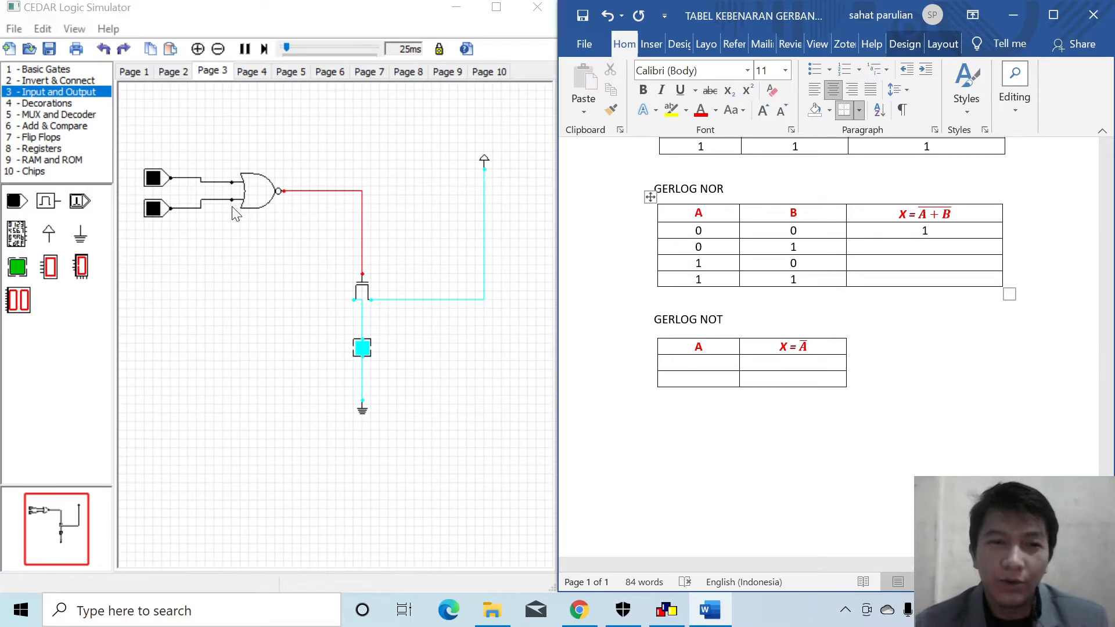
pyautogui.click(156, 213)
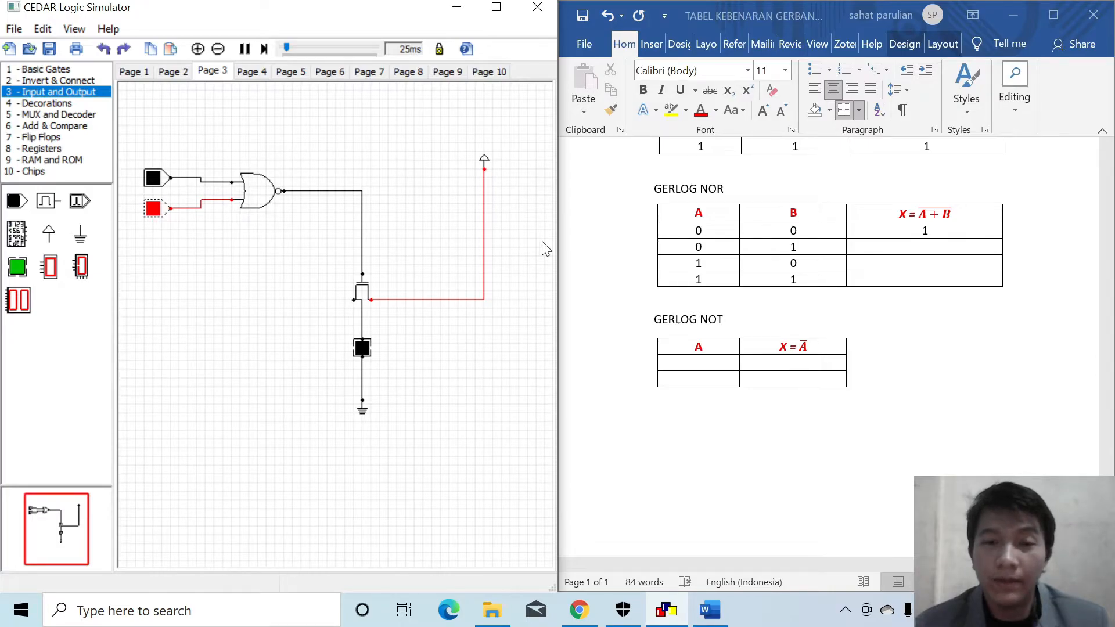
pyautogui.click(939, 251)
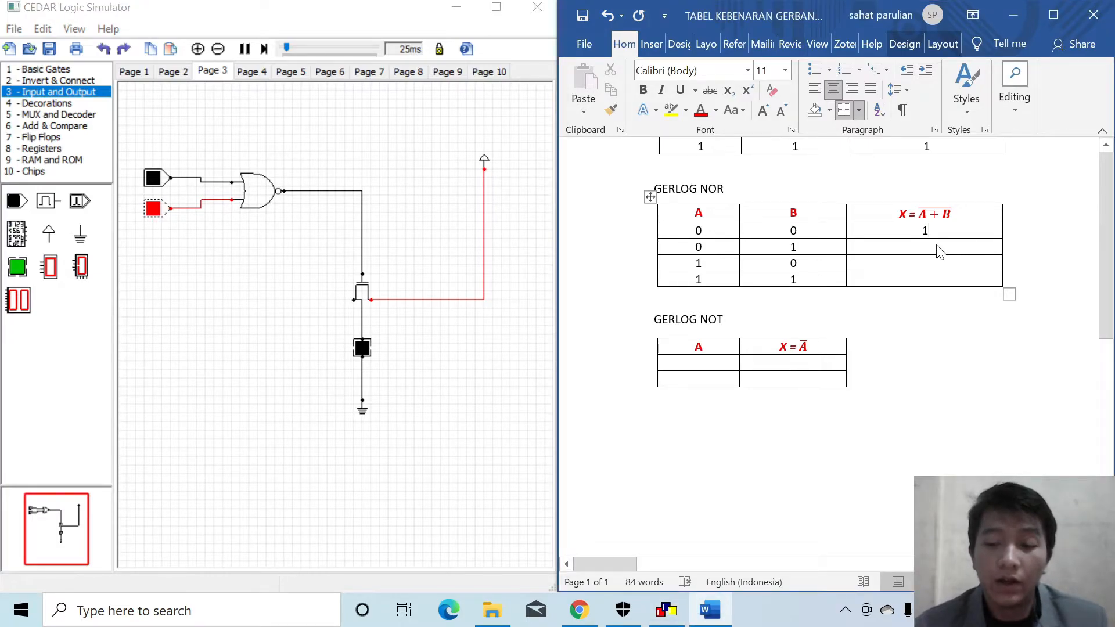
pyautogui.write('0')
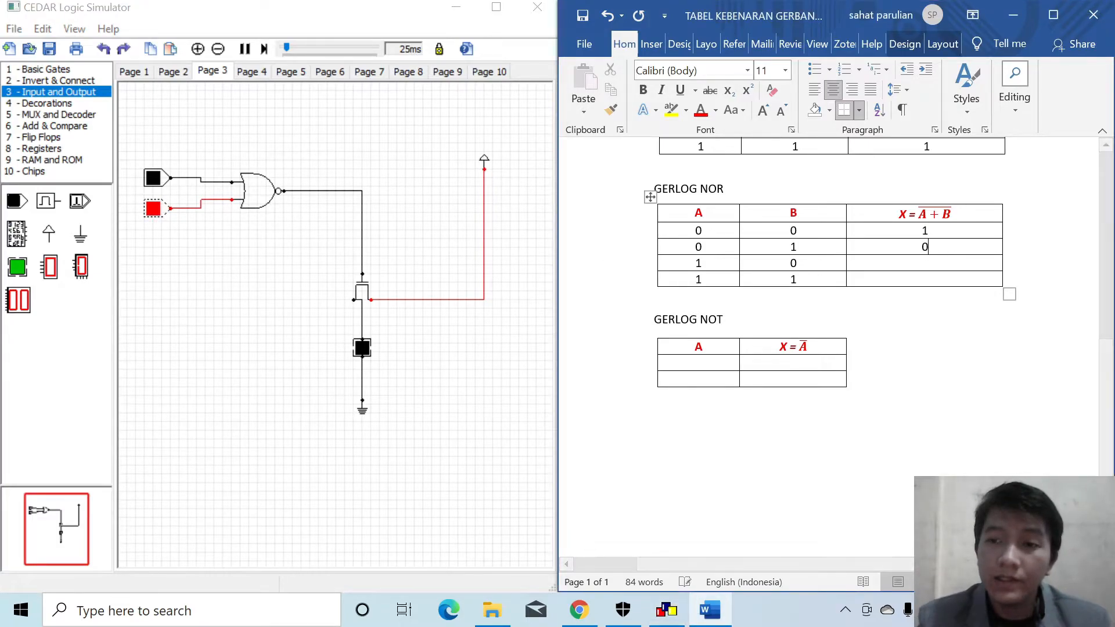
# Turn the NOR circuit's lower switch off and upper switch on, and enter 0 for row 1, 0 of the GERLOG NOR table
pyautogui.click(161, 216)
pyautogui.click(157, 183)
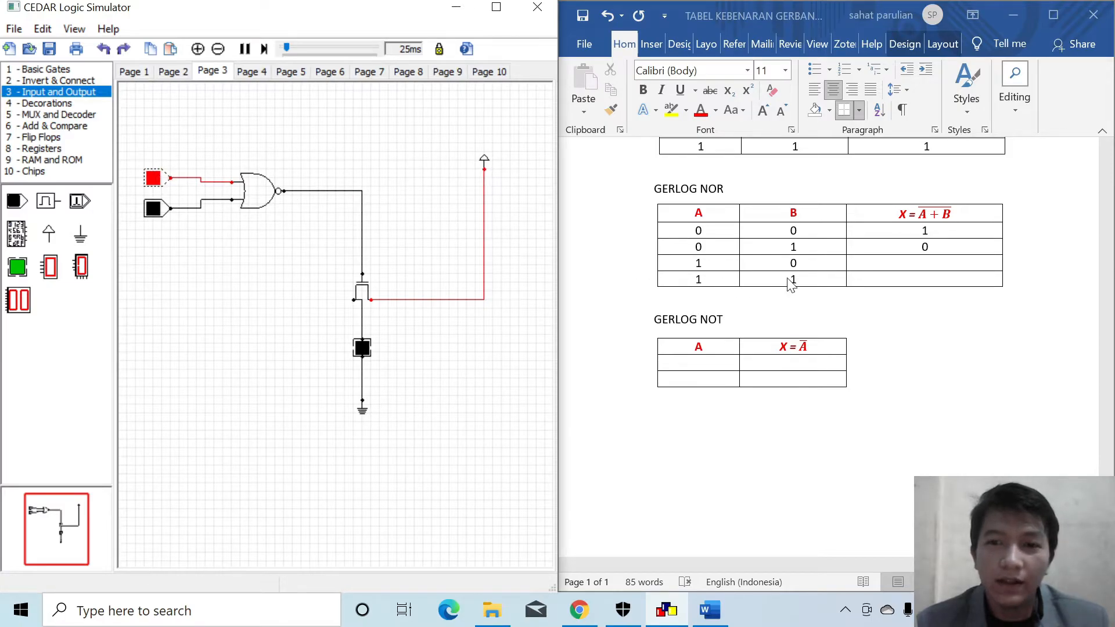
pyautogui.click(920, 268)
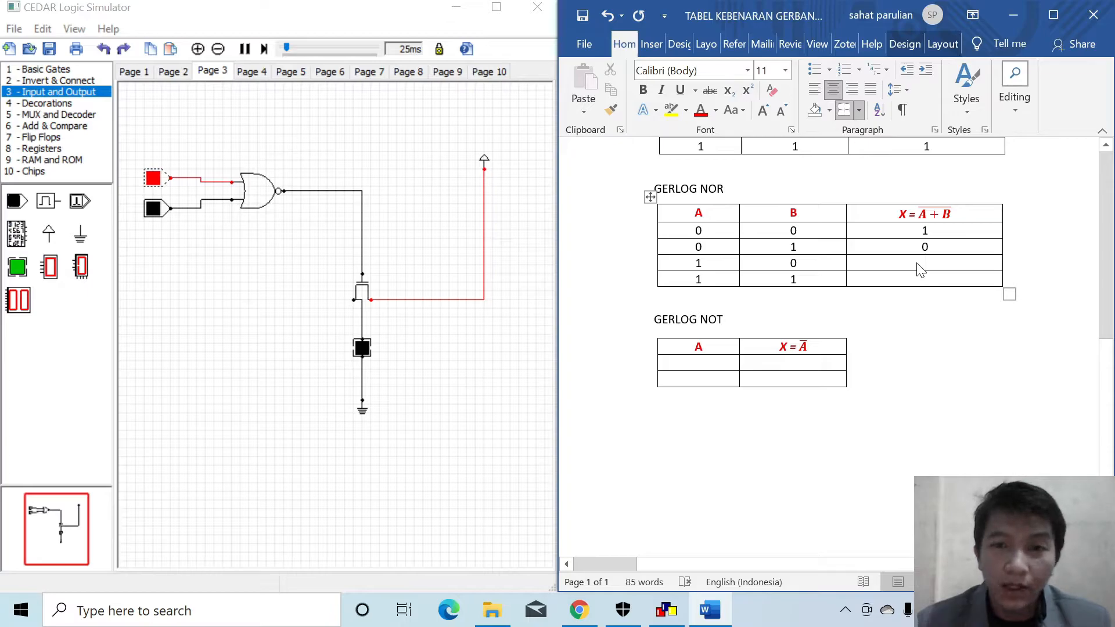
pyautogui.write('0')
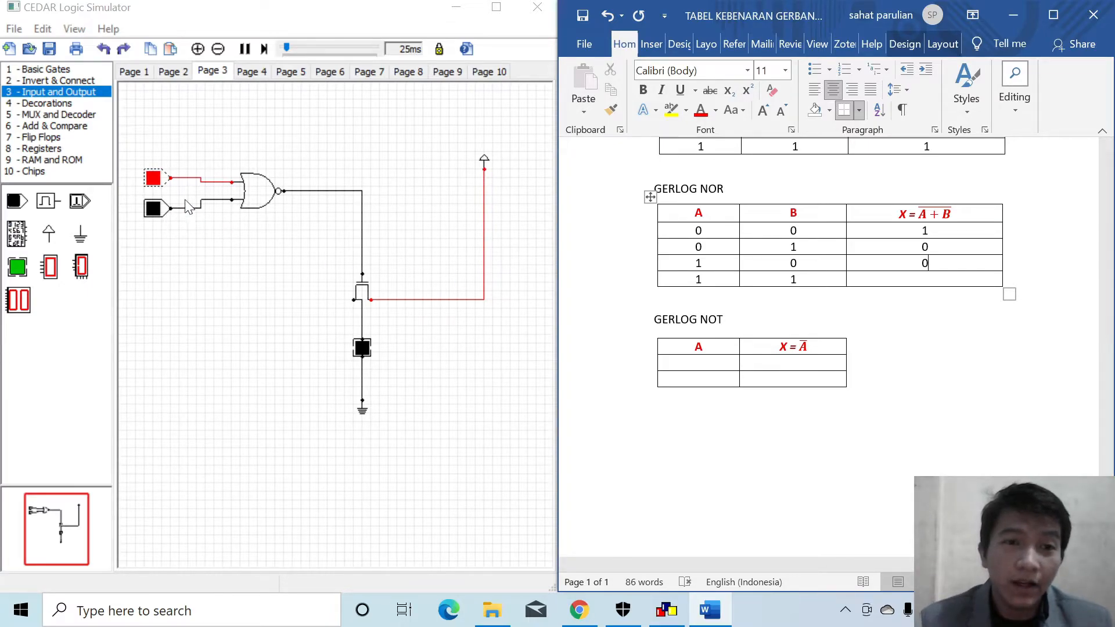
# Turn the NOR circuit's lower switch on, enter 0 for row 1, 1 of the GERLOG NOR table, and turn that switch off again
pyautogui.click(154, 209)
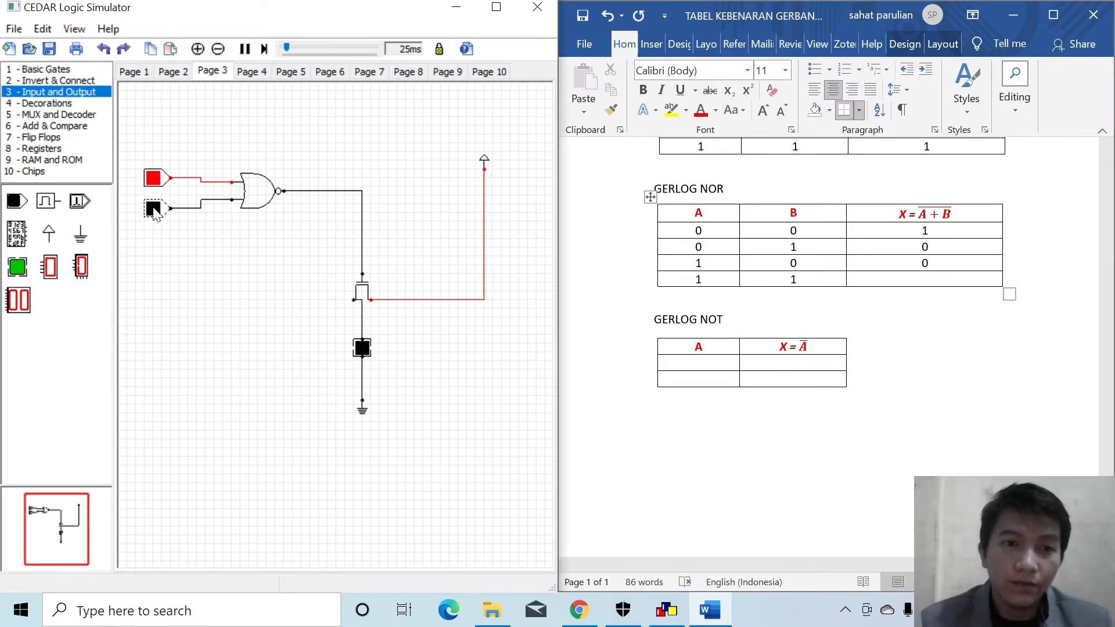
pyautogui.click(154, 210)
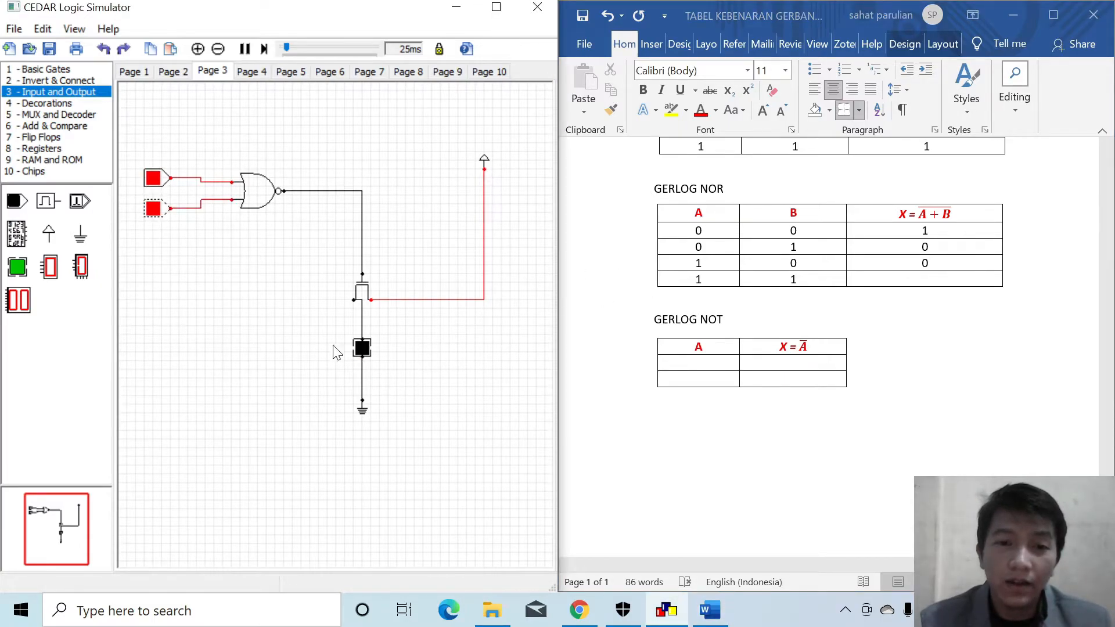
pyautogui.click(925, 285)
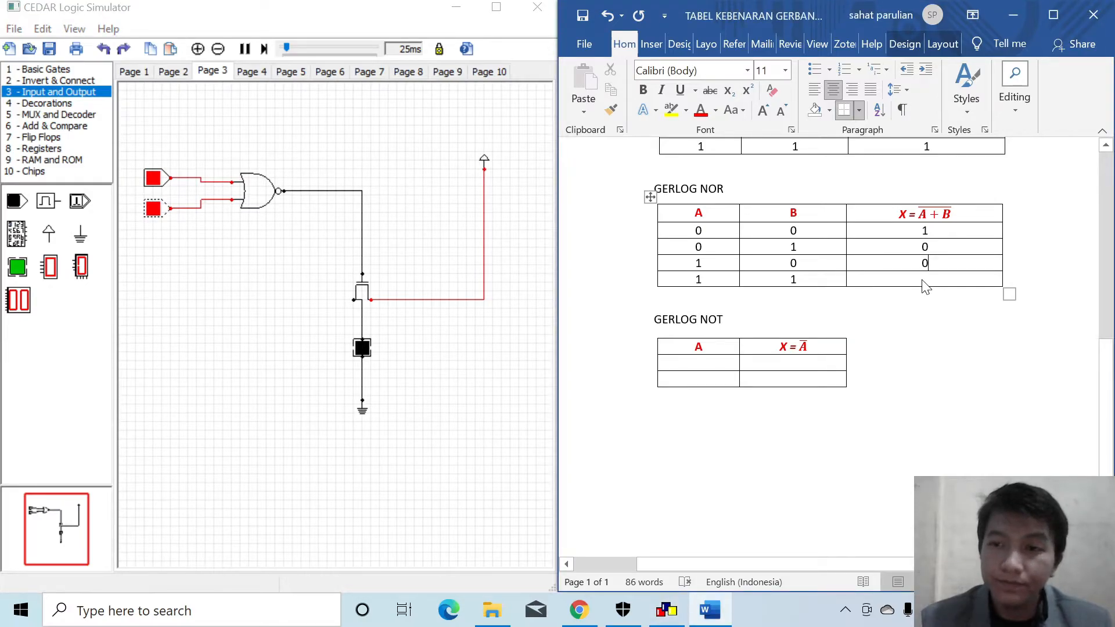
pyautogui.write('0')
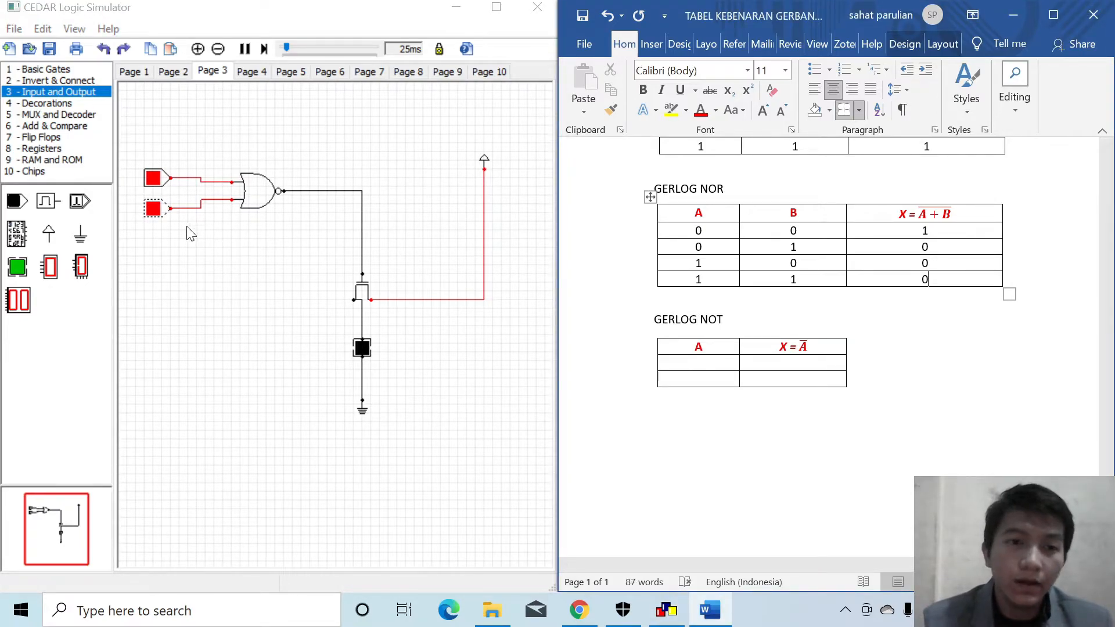
pyautogui.click(164, 220)
pyautogui.click(156, 210)
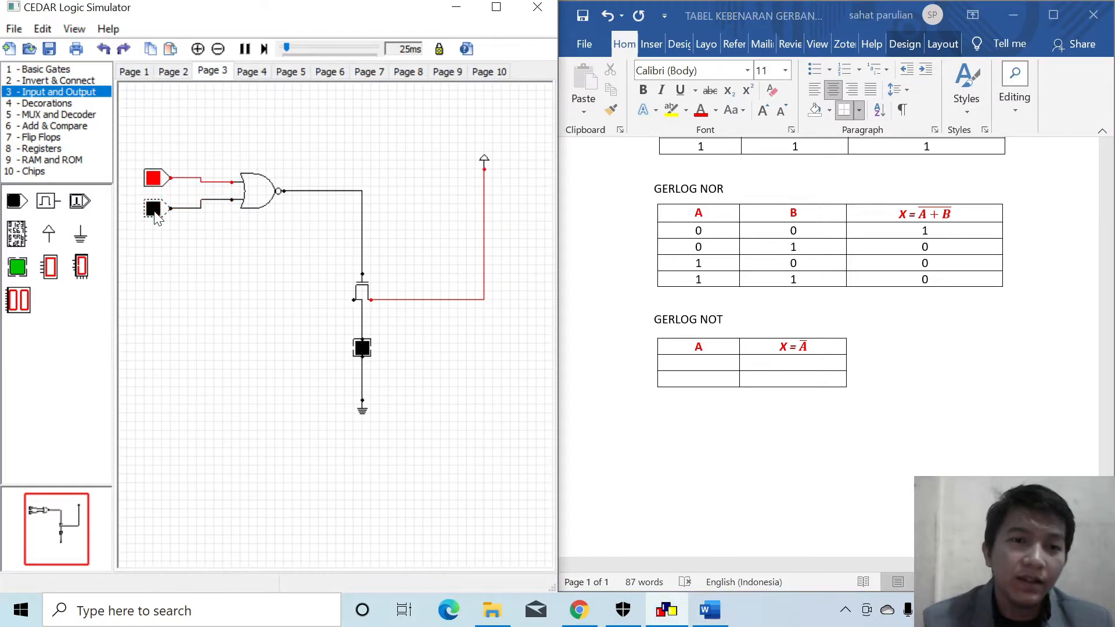
# Add a text label A with text height 1 beside the NOR circuit's upper switch
pyautogui.click(66, 103)
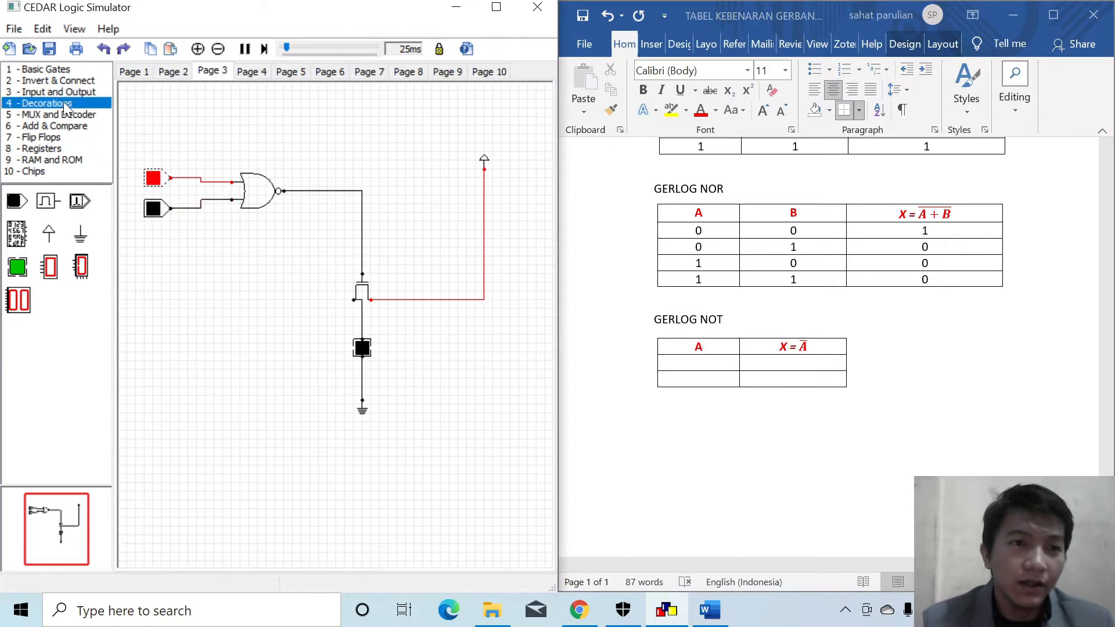
pyautogui.moveTo(121, 172); pyautogui.dragTo(421, 166)
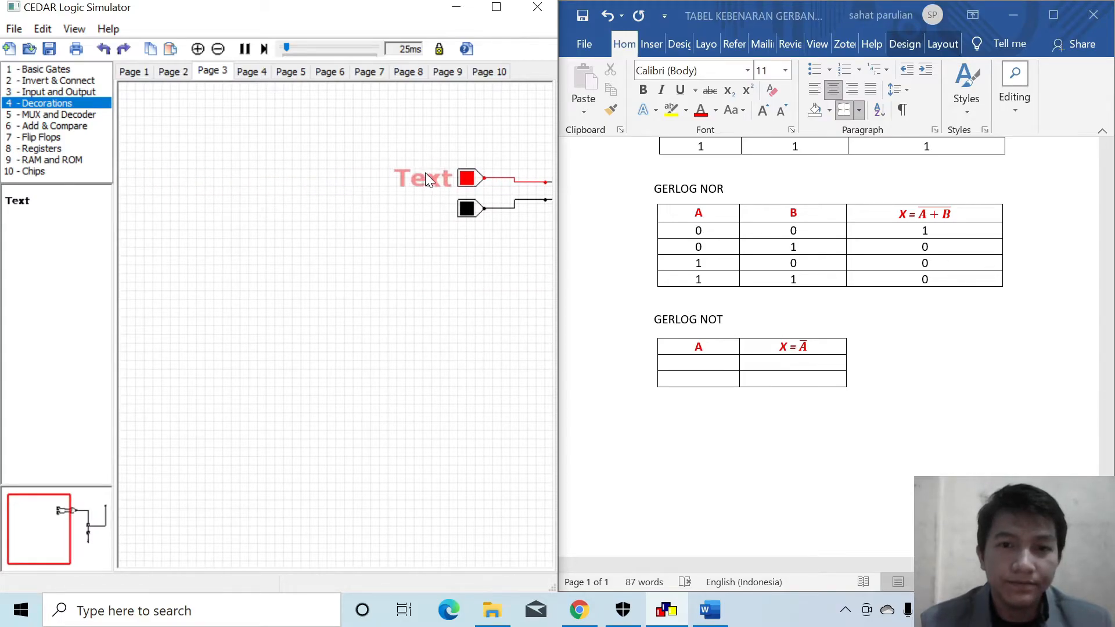
pyautogui.doubleClick(425, 175)
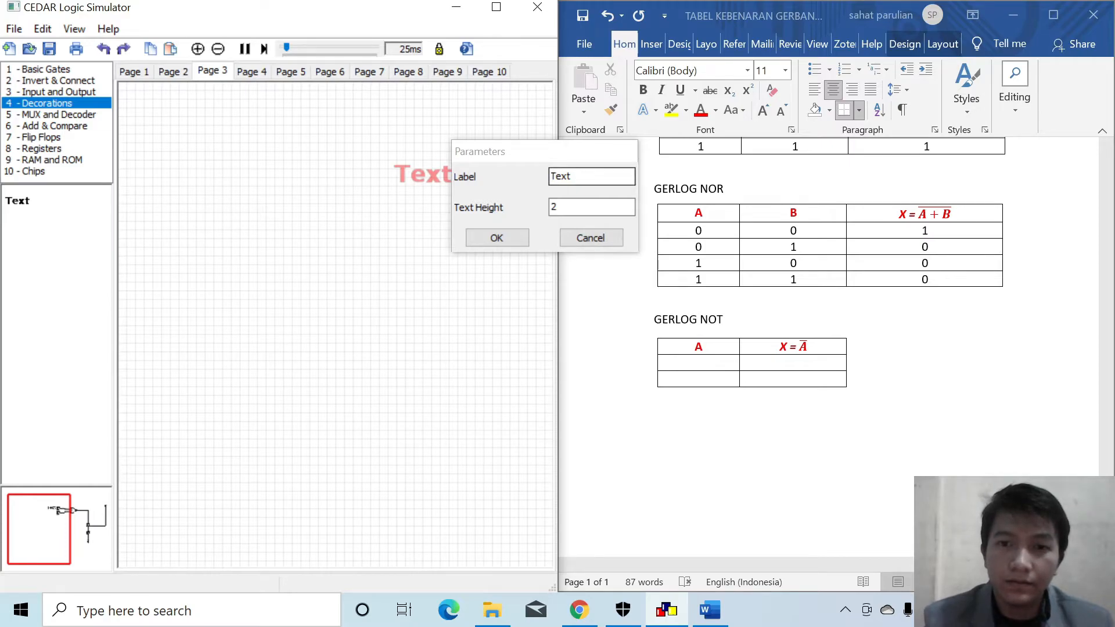
pyautogui.press('BackSpace')
pyautogui.press('BackSpace')
pyautogui.press('BackSpace')
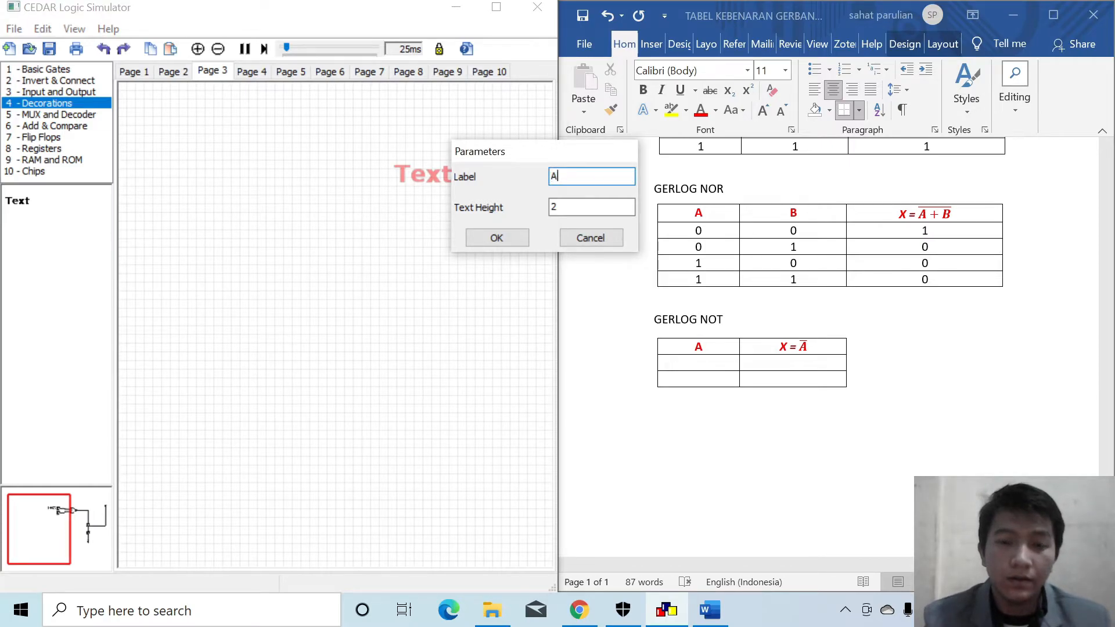
pyautogui.click(582, 205)
pyautogui.press('BackSpace')
pyautogui.write('1')
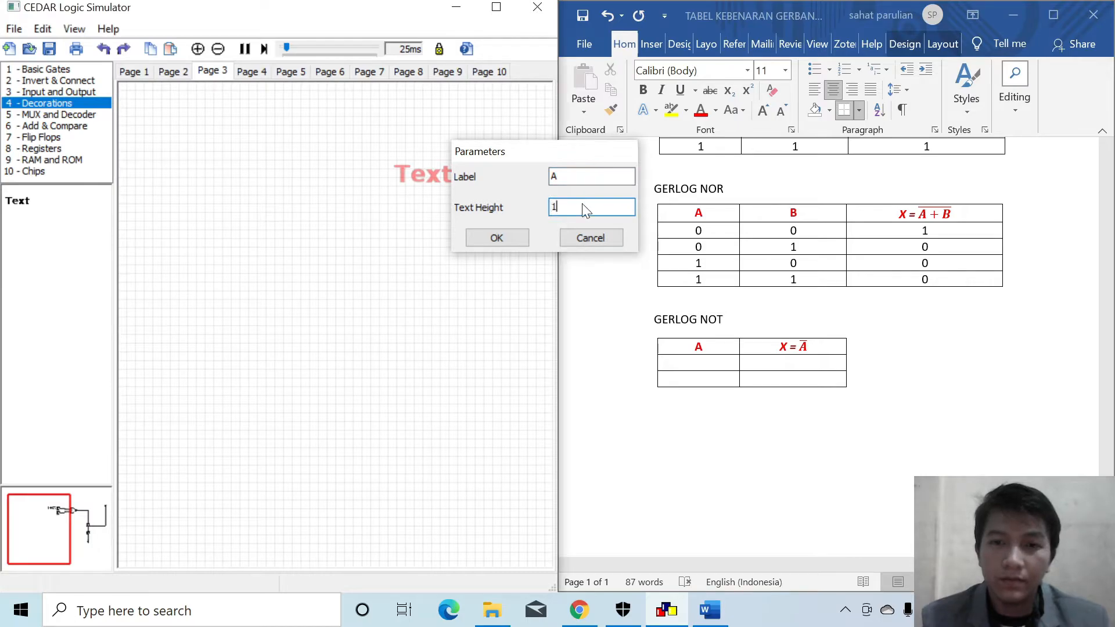
pyautogui.press('Return')
pyautogui.moveTo(420, 168); pyautogui.dragTo(444, 174)
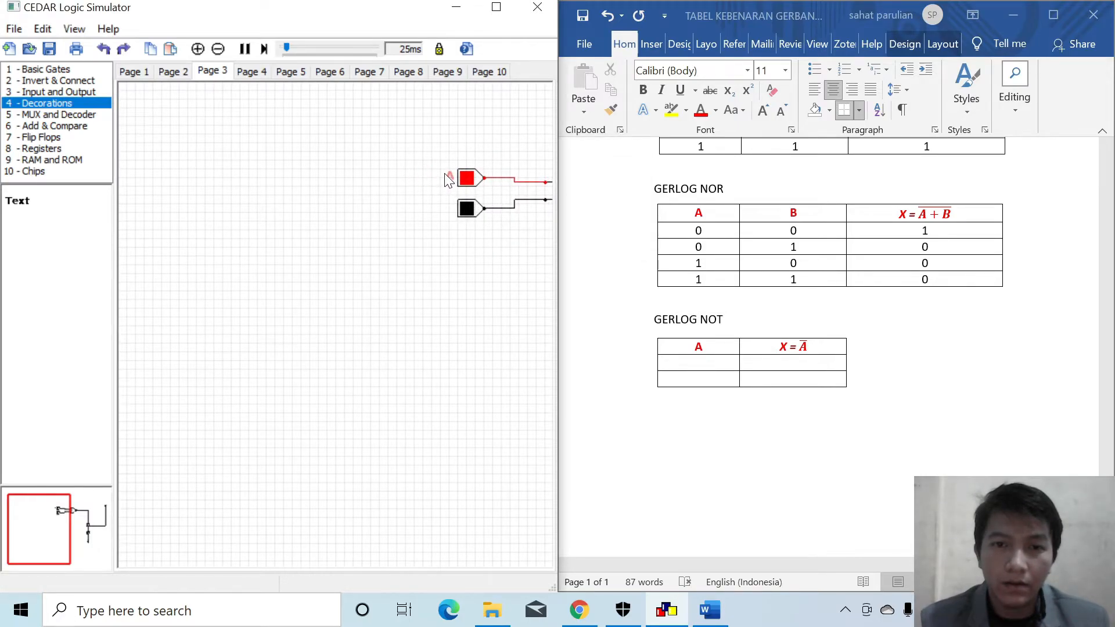
# Add a text label B with text height 1 beside the NOR circuit's lower switch, and turn the upper switch off
pyautogui.moveTo(18, 200); pyautogui.dragTo(413, 193)
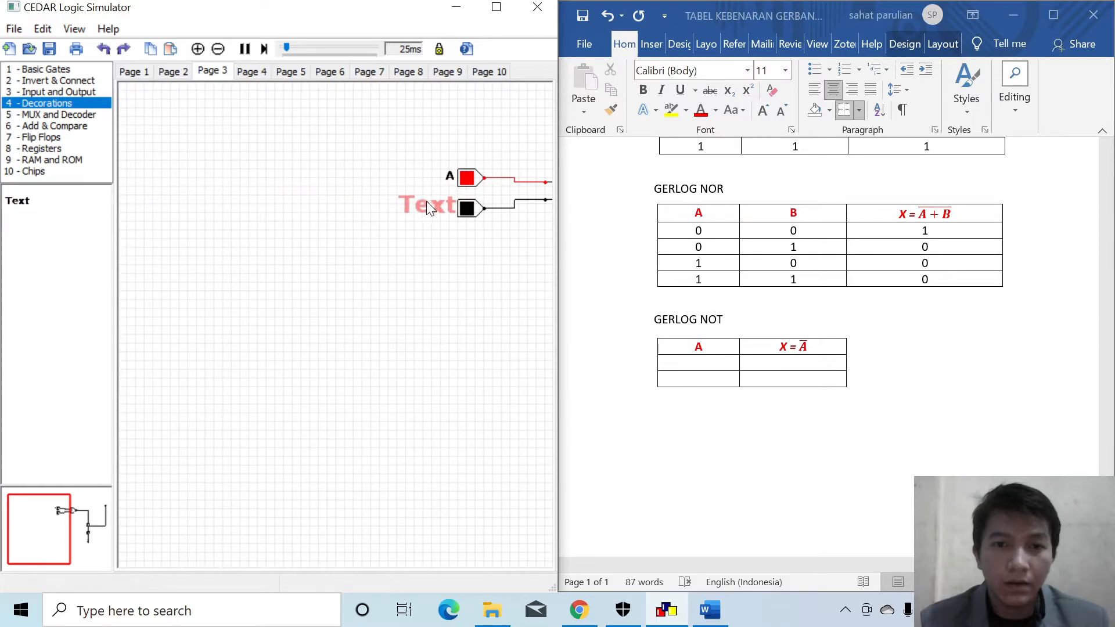
pyautogui.doubleClick(432, 204)
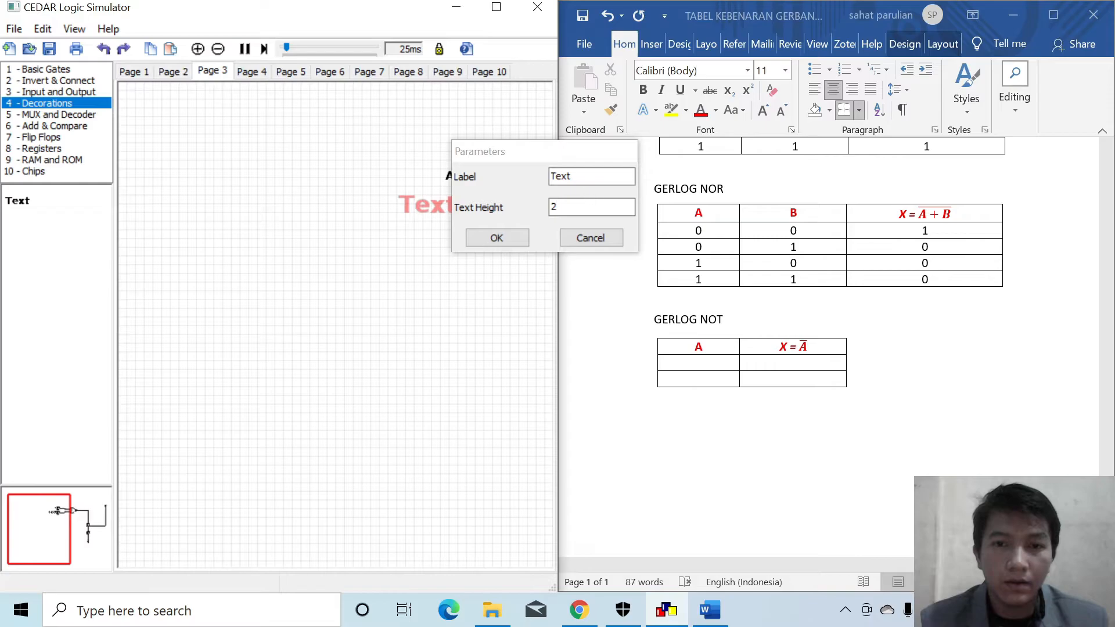
pyautogui.click(586, 176)
pyautogui.press('BackSpace')
pyautogui.press('BackSpace')
pyautogui.press('BackSpace')
pyautogui.press('BackSpace')
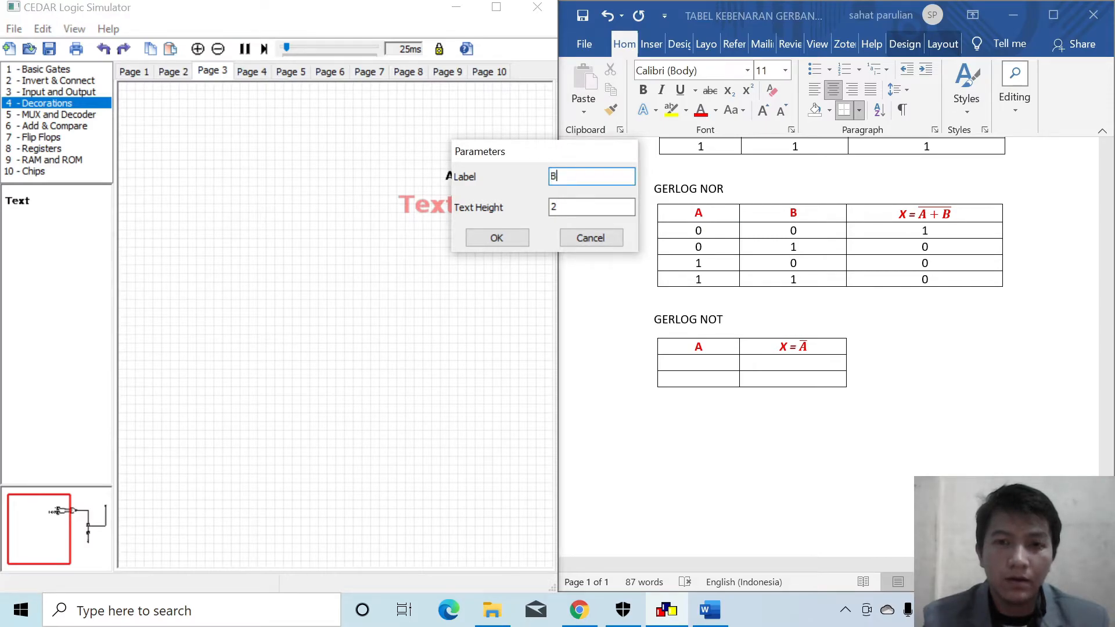
pyautogui.press('Tab')
pyautogui.press('BackSpace')
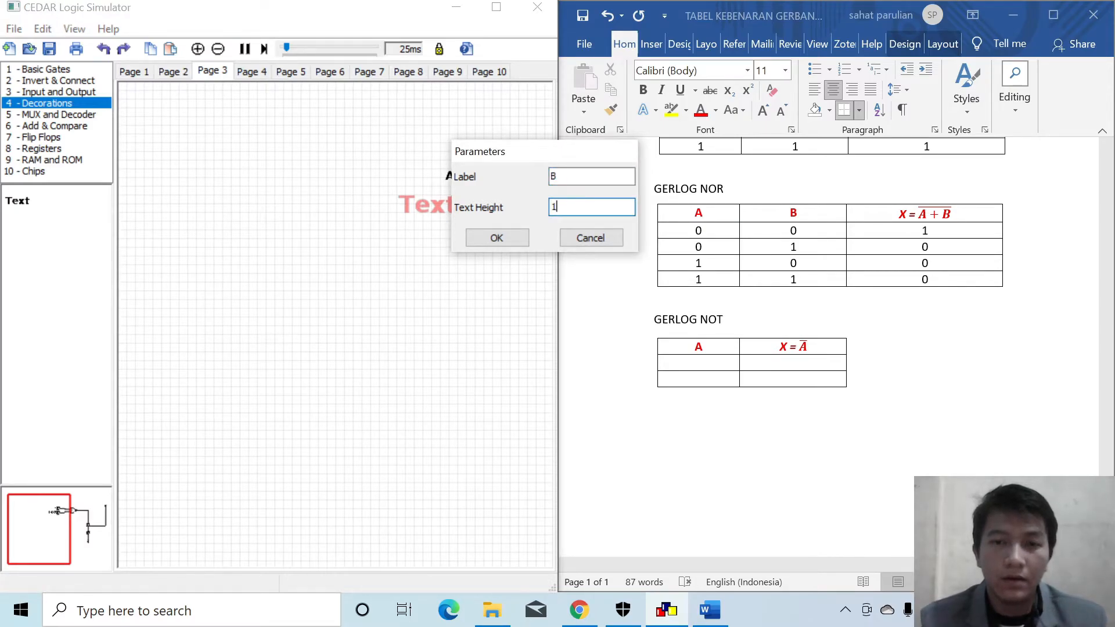
pyautogui.click(511, 237)
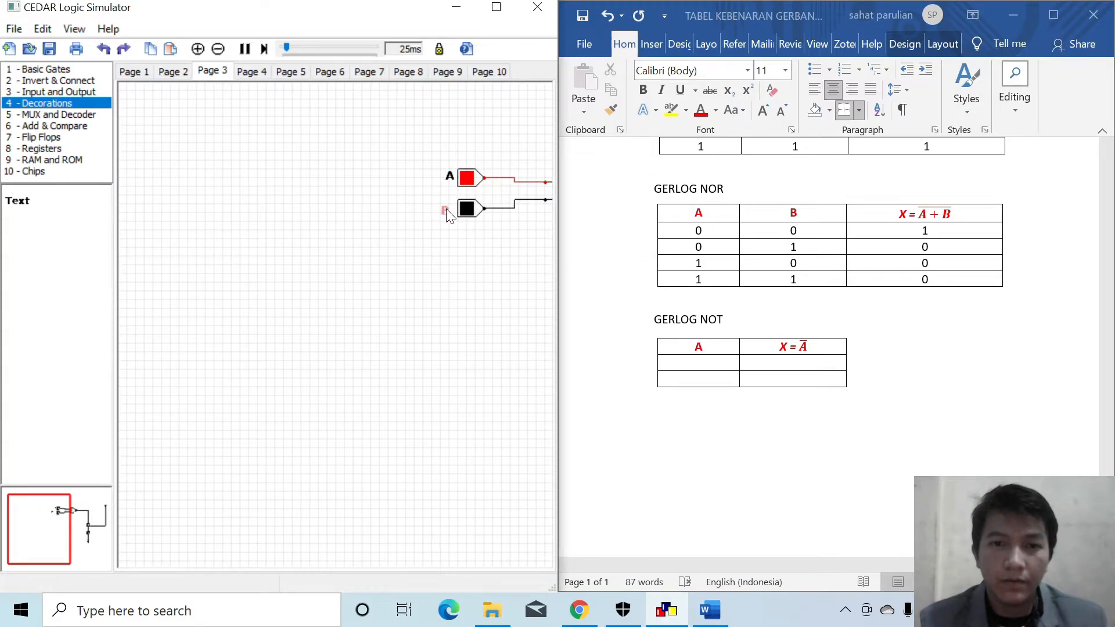
pyautogui.click(448, 209)
pyautogui.click(469, 179)
# Examine the labelled NOR circuit with both switches off, from the gate through the transistor and LED to ground
pyautogui.scroll(-1, 496, 316)
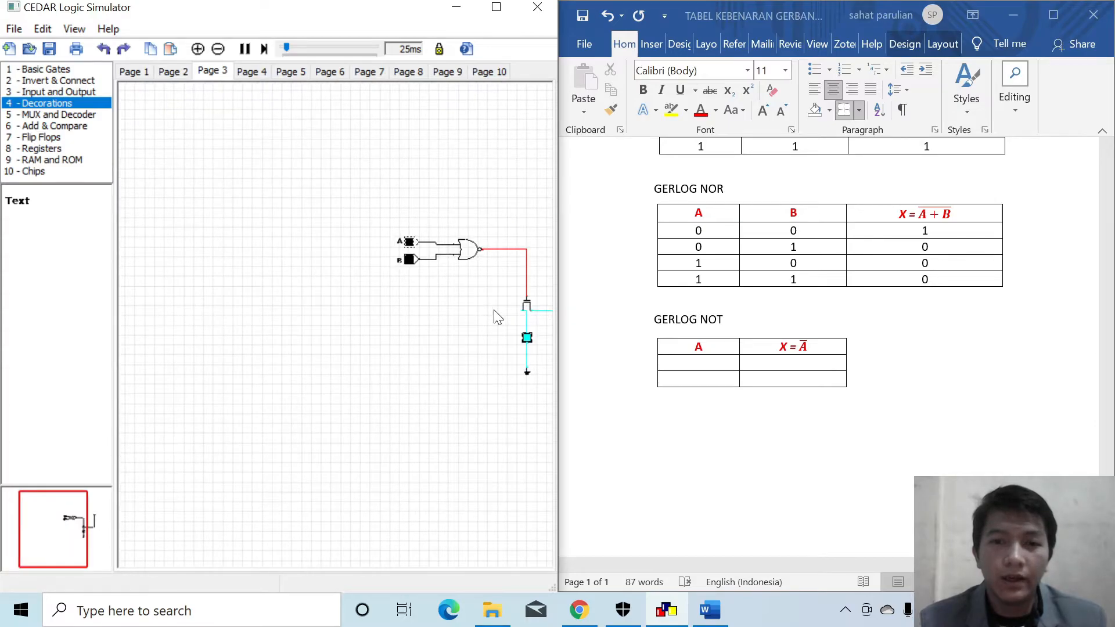
pyautogui.scroll(1, 498, 319)
pyautogui.scroll(-1, 498, 319)
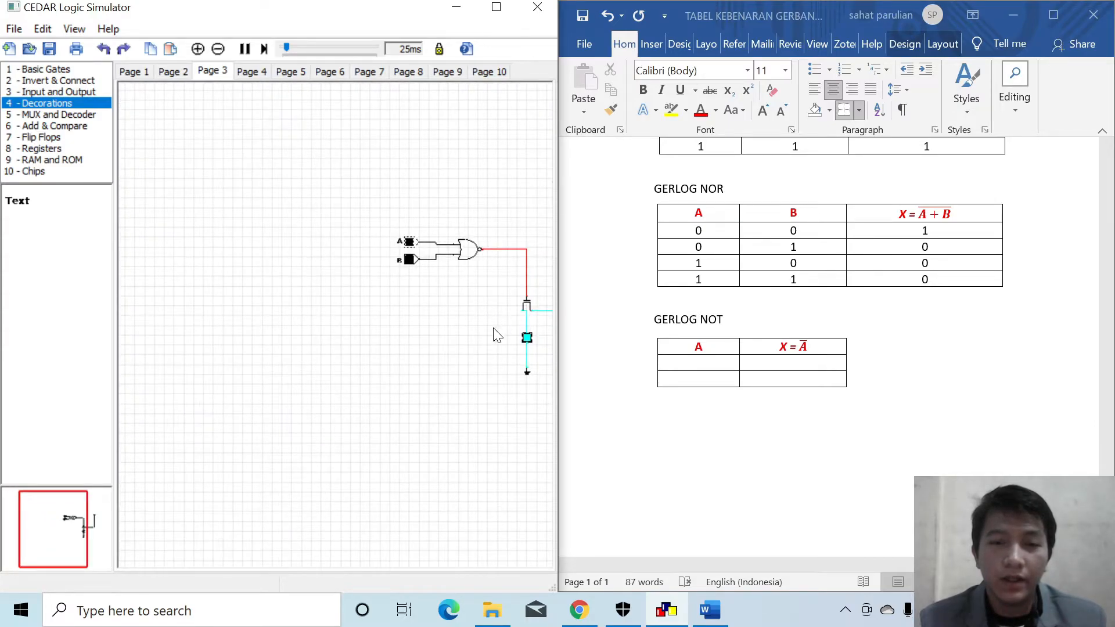
pyautogui.scroll(-1, 497, 336)
pyautogui.scroll(2, 461, 330)
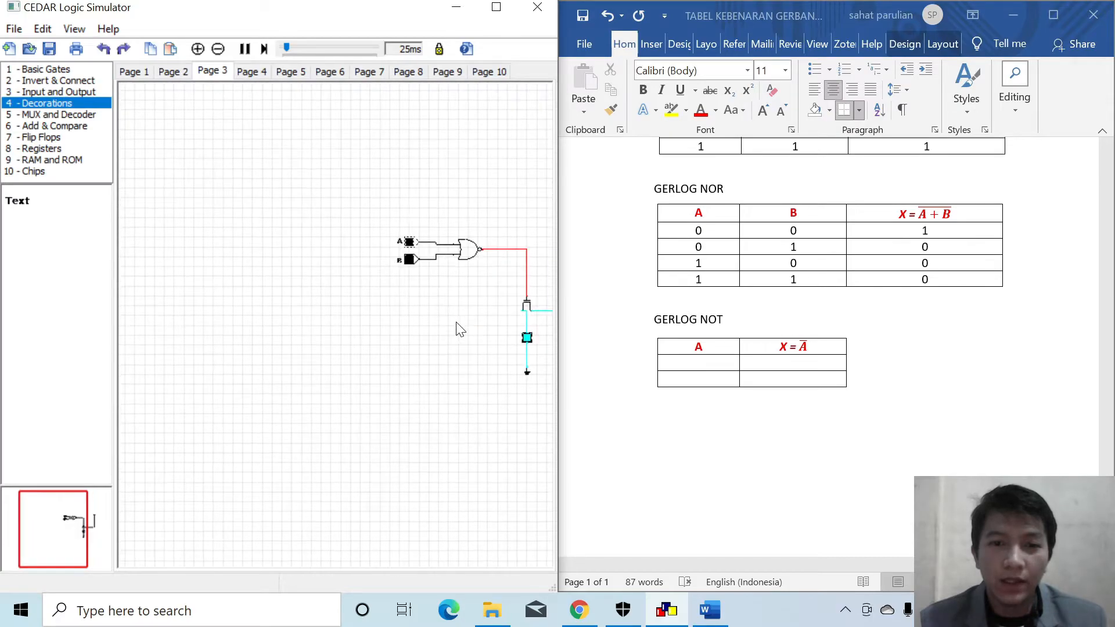
pyautogui.scroll(-2, 466, 328)
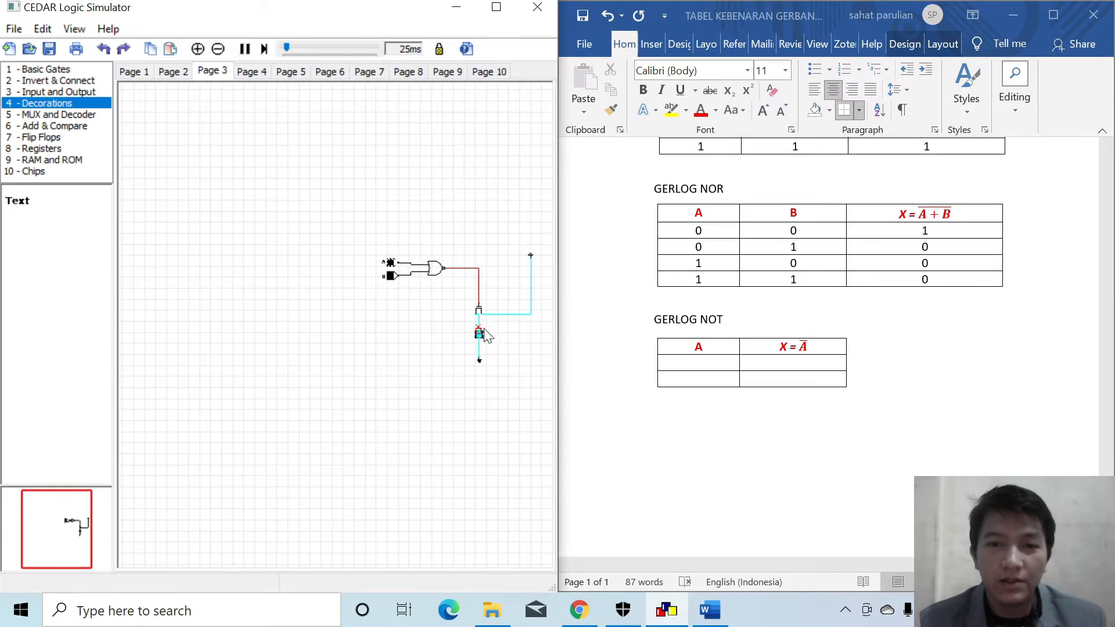
pyautogui.scroll(3, 505, 345)
pyautogui.scroll(-3, 508, 346)
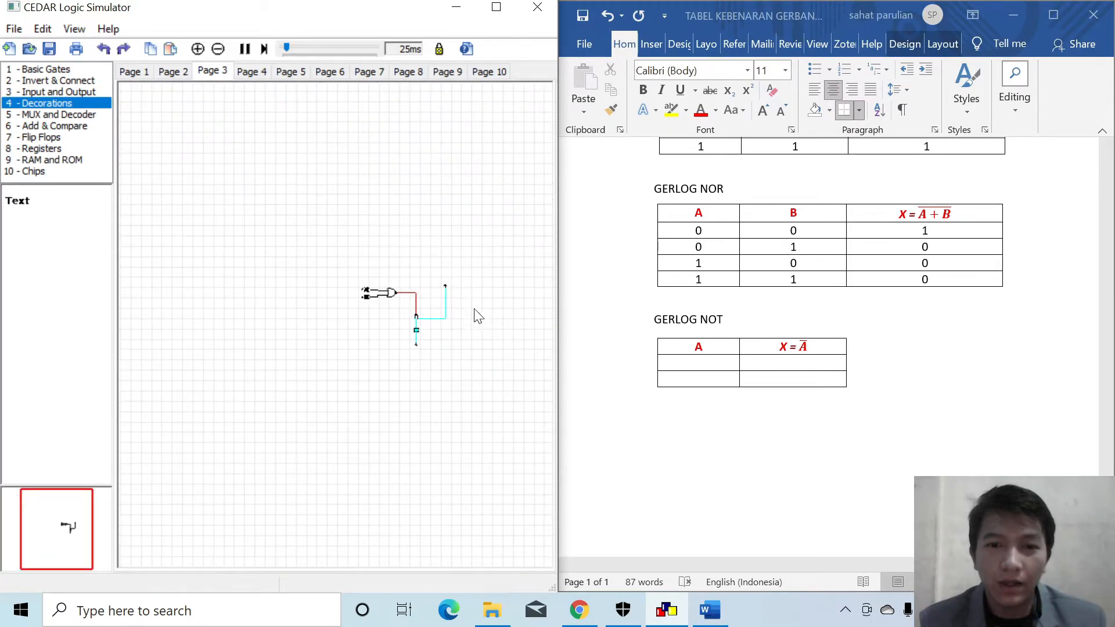
pyautogui.scroll(2, 476, 313)
pyautogui.scroll(-2, 475, 314)
pyautogui.scroll(1, 528, 334)
pyautogui.scroll(2, 528, 332)
pyautogui.scroll(-2, 529, 332)
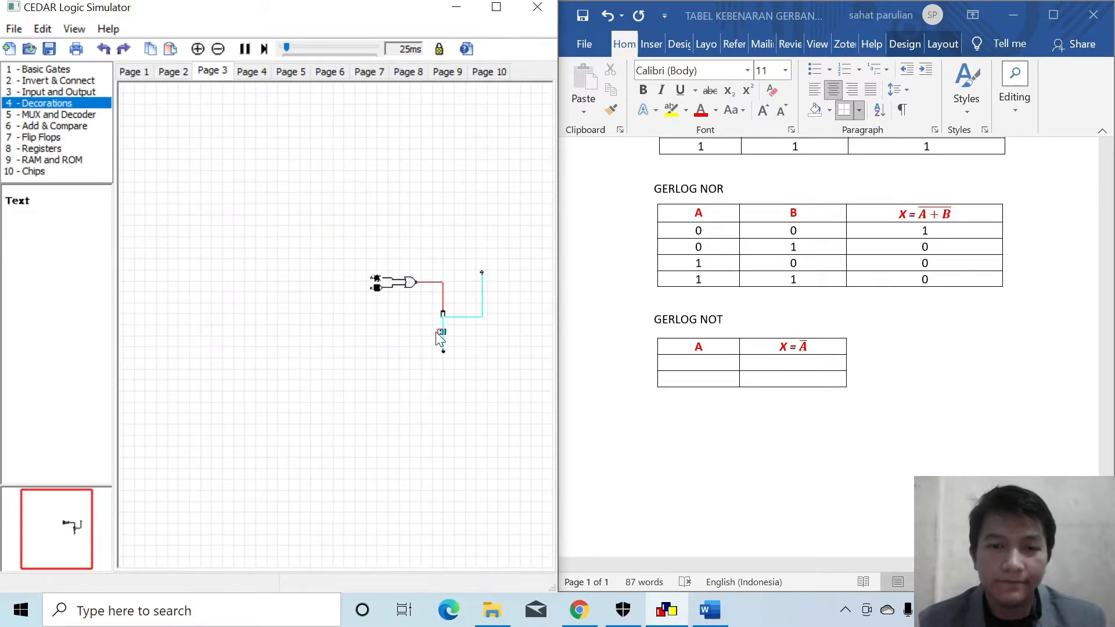
pyautogui.scroll(4, 435, 333)
pyautogui.moveTo(435, 331); pyautogui.dragTo(429, 383)
pyautogui.scroll(-1, 337, 340)
pyautogui.scroll(1, 338, 342)
pyautogui.scroll(1, 338, 343)
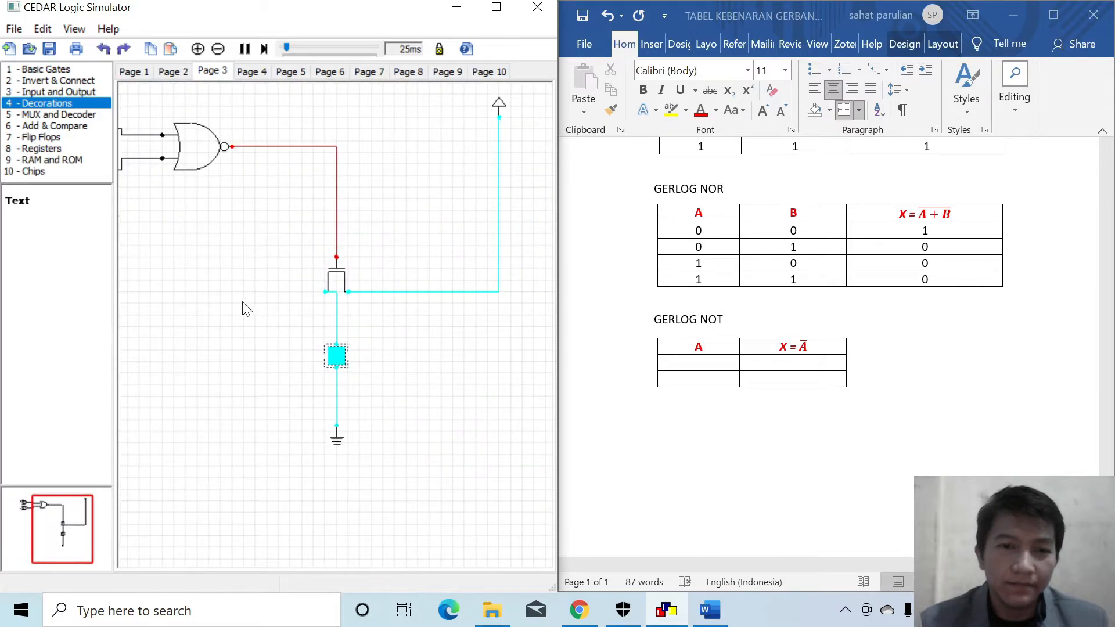
pyautogui.scroll(-2, 243, 306)
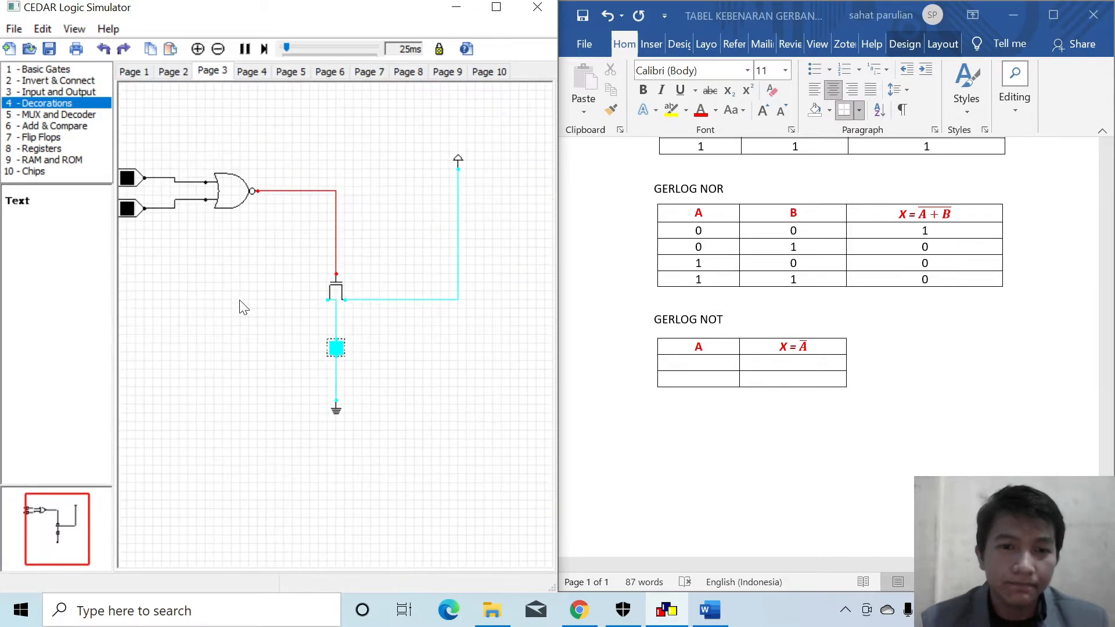
pyautogui.scroll(-1, 243, 307)
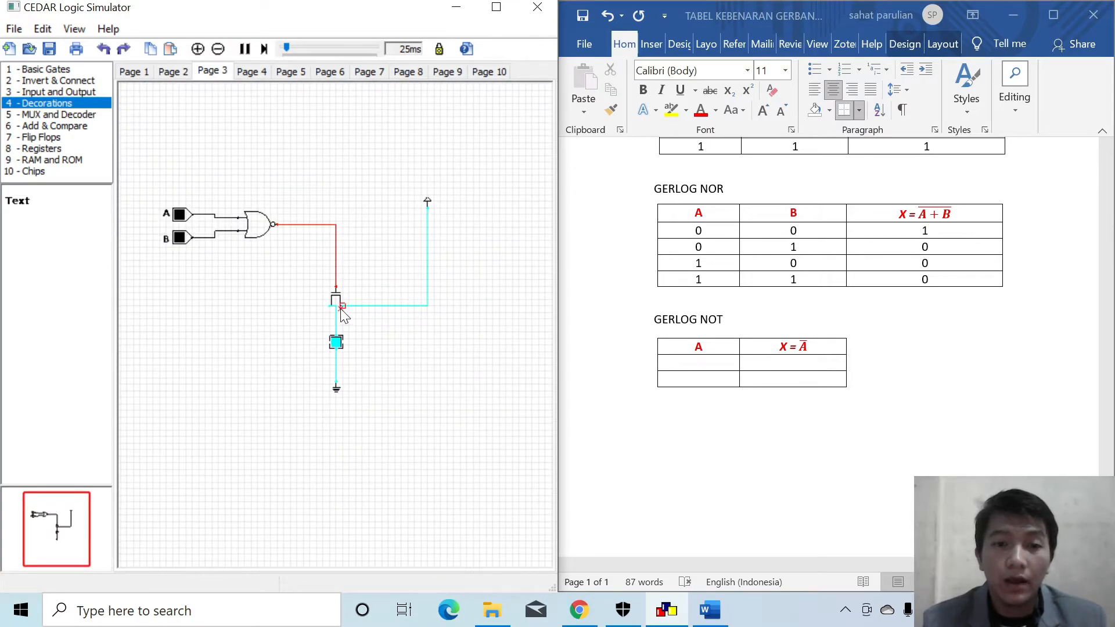
pyautogui.scroll(2, 341, 309)
pyautogui.scroll(-2, 341, 309)
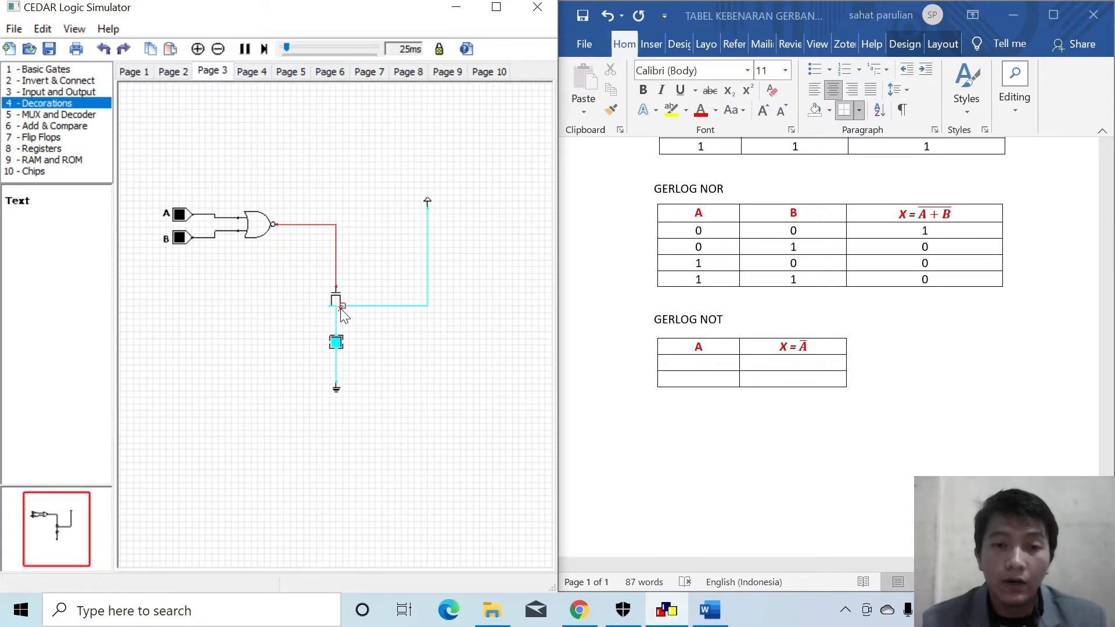
pyautogui.scroll(2, 343, 313)
pyautogui.scroll(-2, 343, 314)
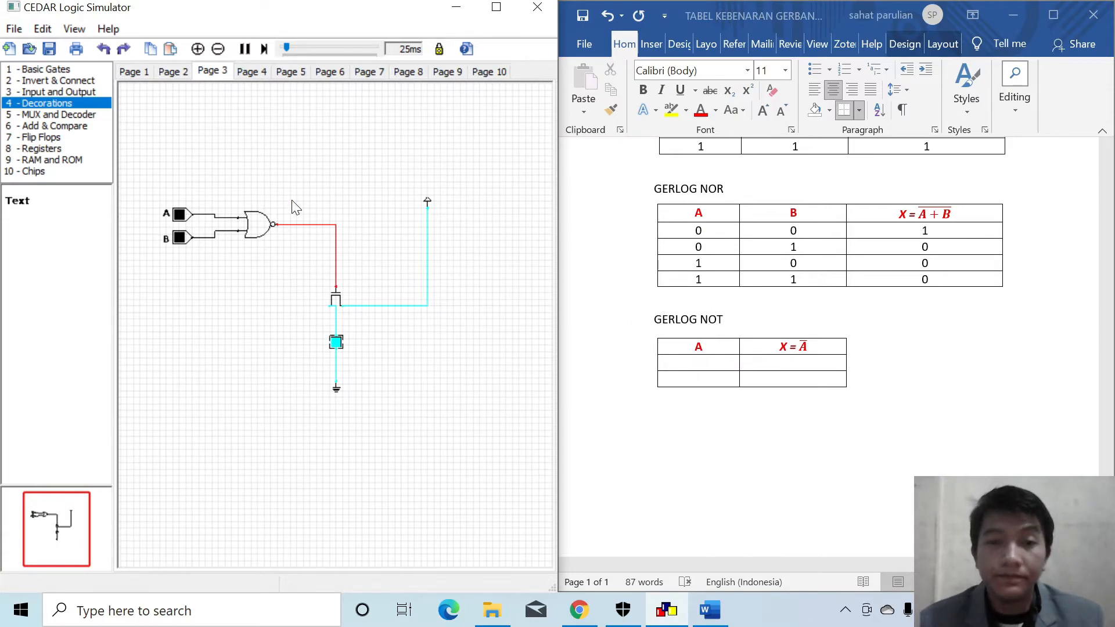
# Place an inverter in the middle of the empty Page 4
pyautogui.click(253, 72)
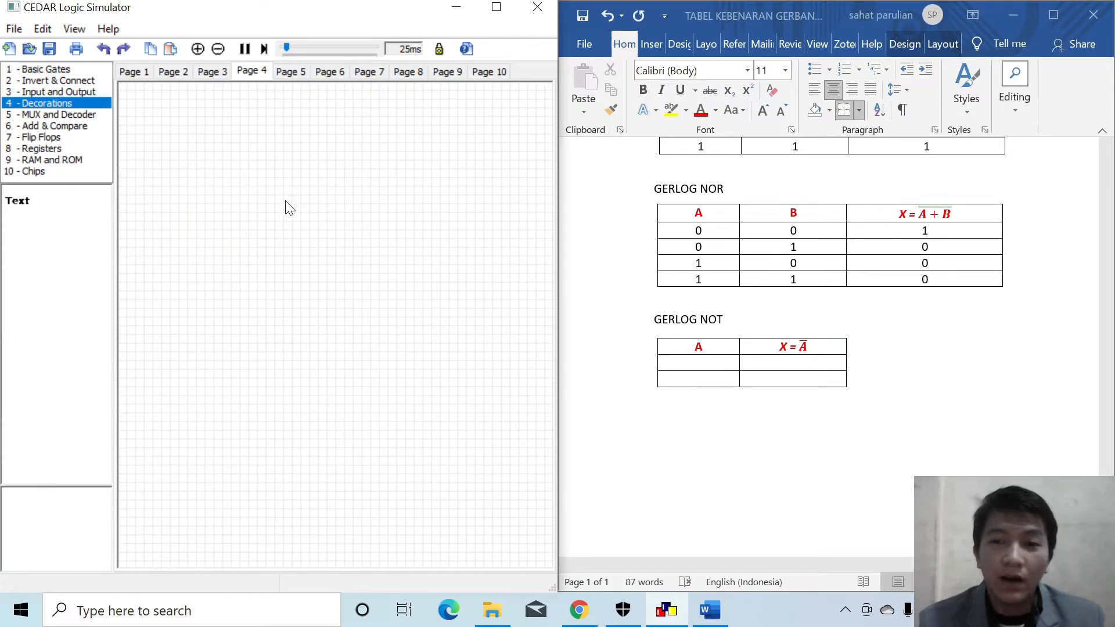
pyautogui.click(49, 81)
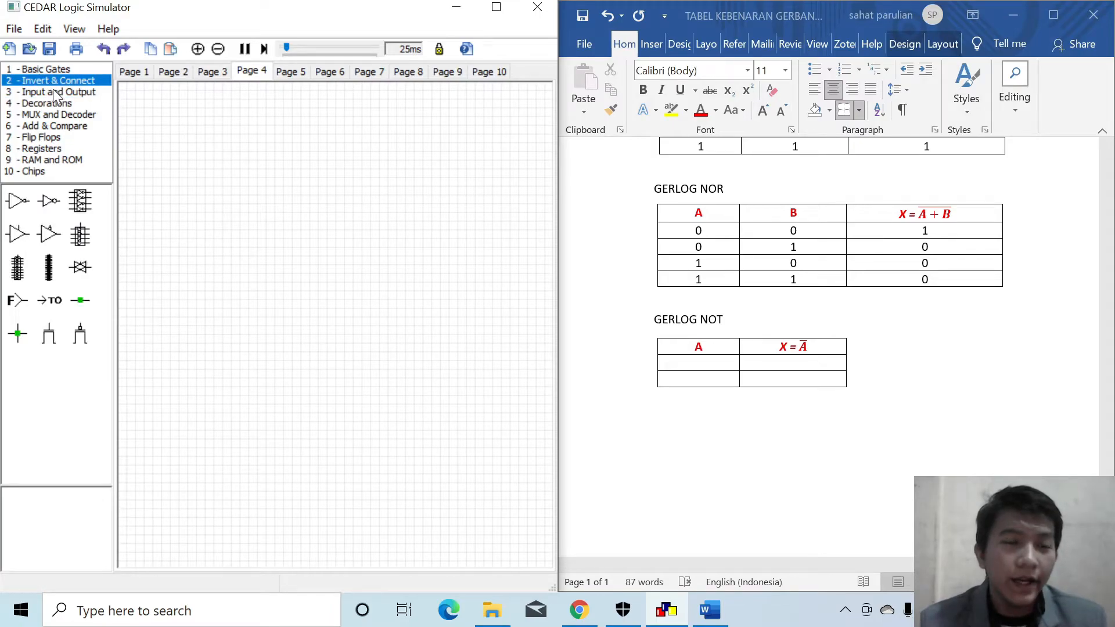
pyautogui.click(12, 204)
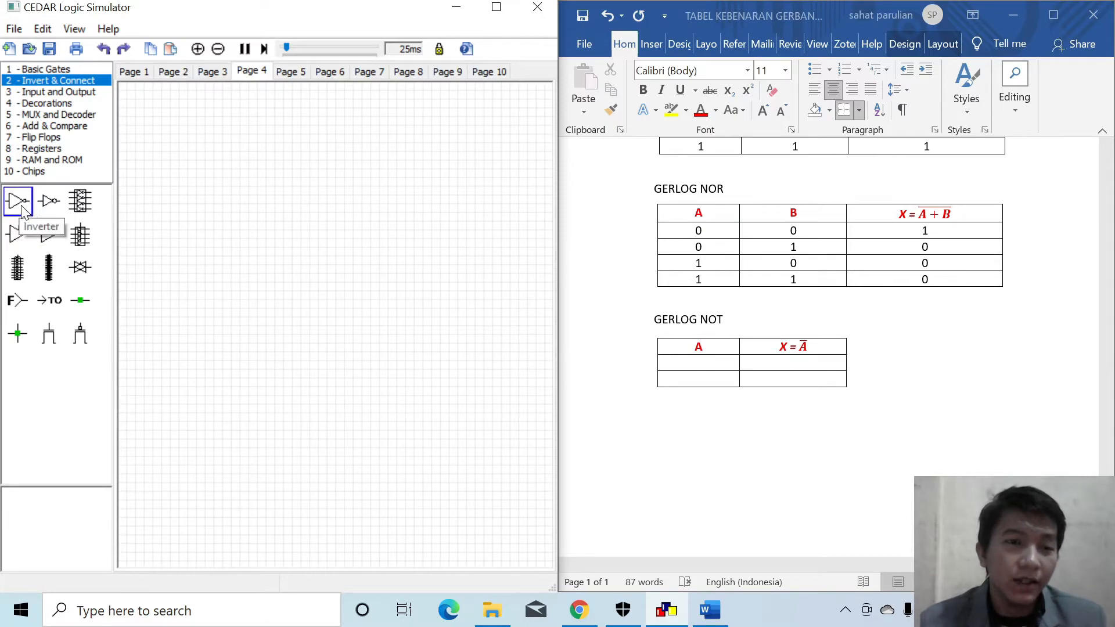
pyautogui.click(50, 202)
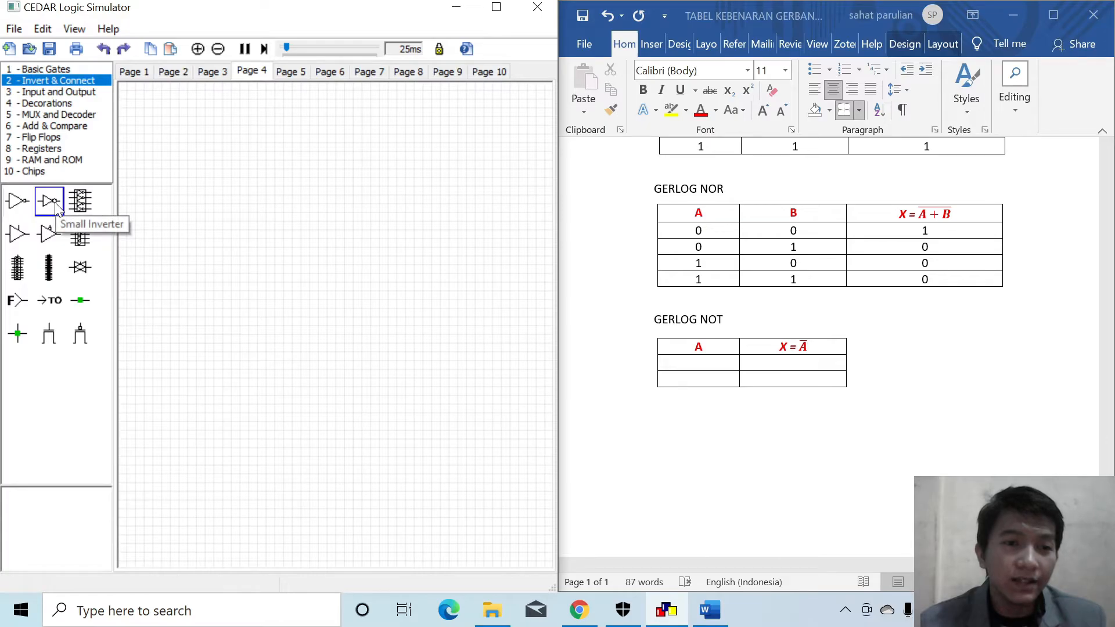
pyautogui.moveTo(43, 209); pyautogui.dragTo(316, 302)
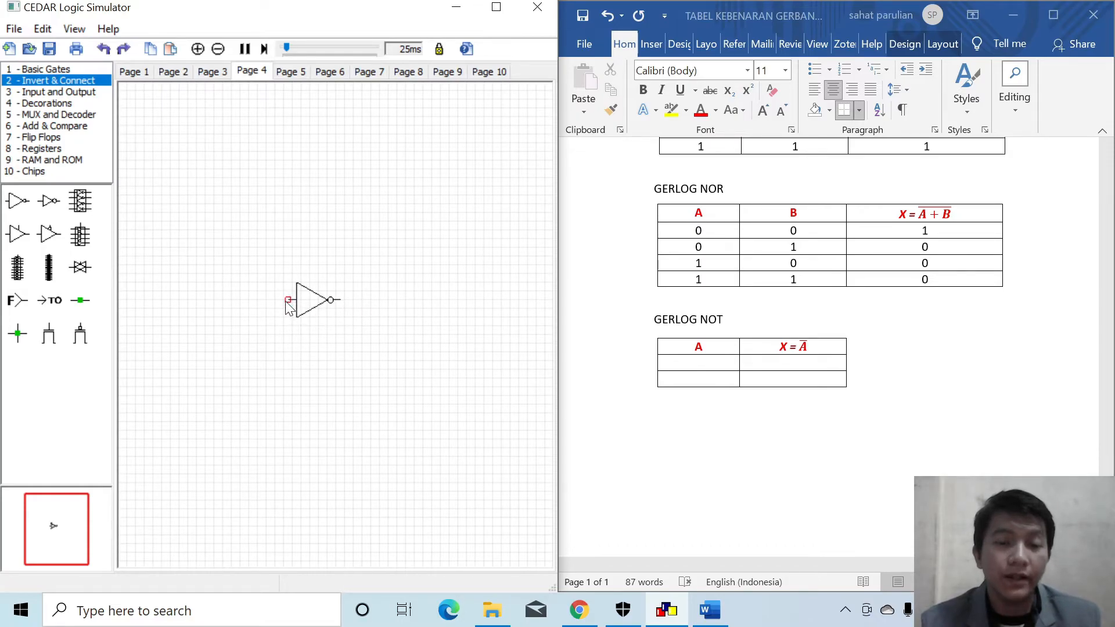
# Place a toggle switch in front of the inverter's input
pyautogui.click(55, 69)
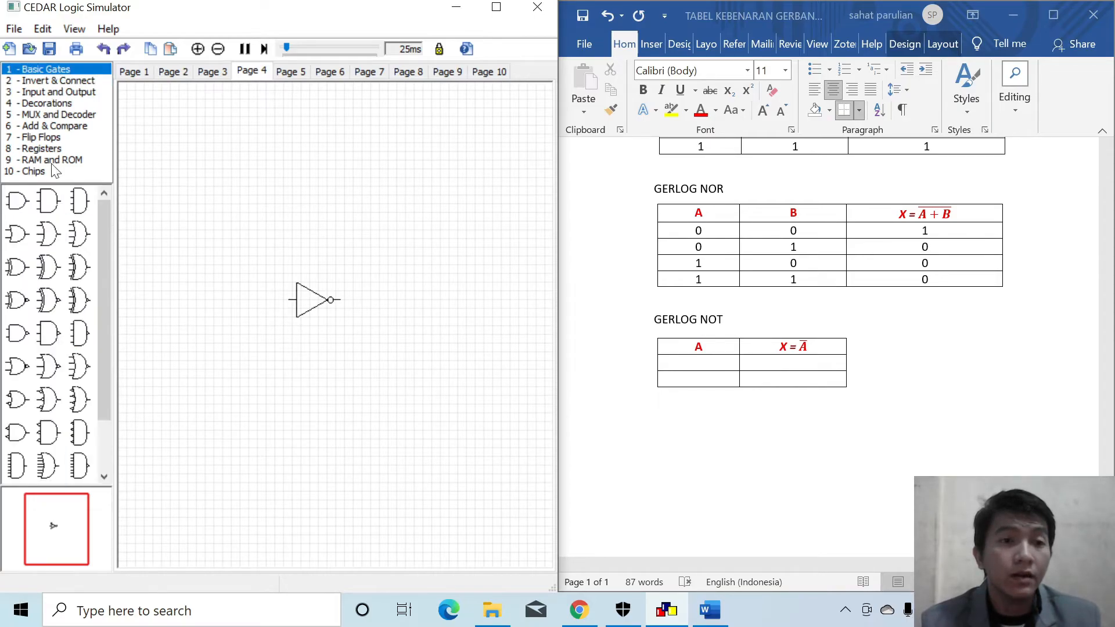
pyautogui.click(58, 93)
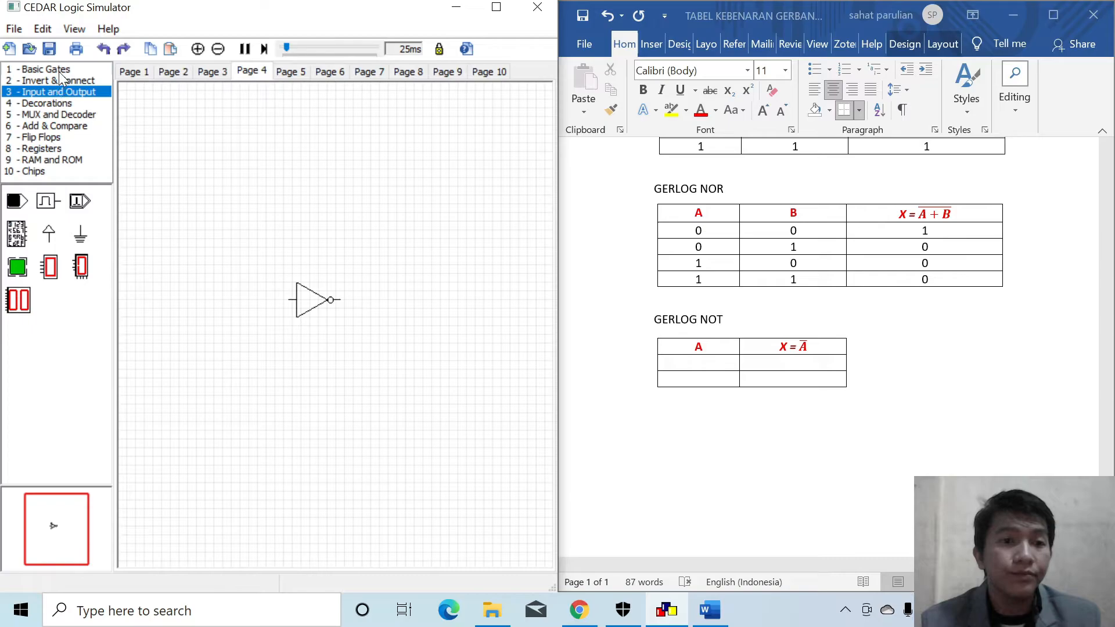
pyautogui.moveTo(16, 201); pyautogui.dragTo(247, 306)
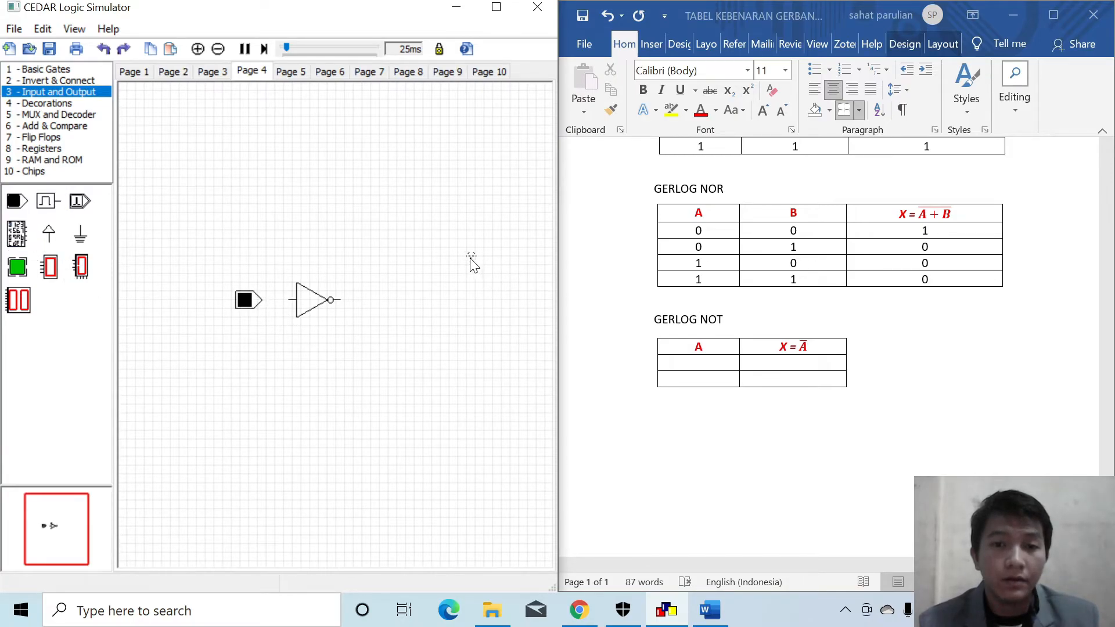
# Place a supply symbol up and across from the inverter, plus a ground symbol and an LED above it, on Page 4
pyautogui.moveTo(470, 264); pyautogui.dragTo(468, 266)
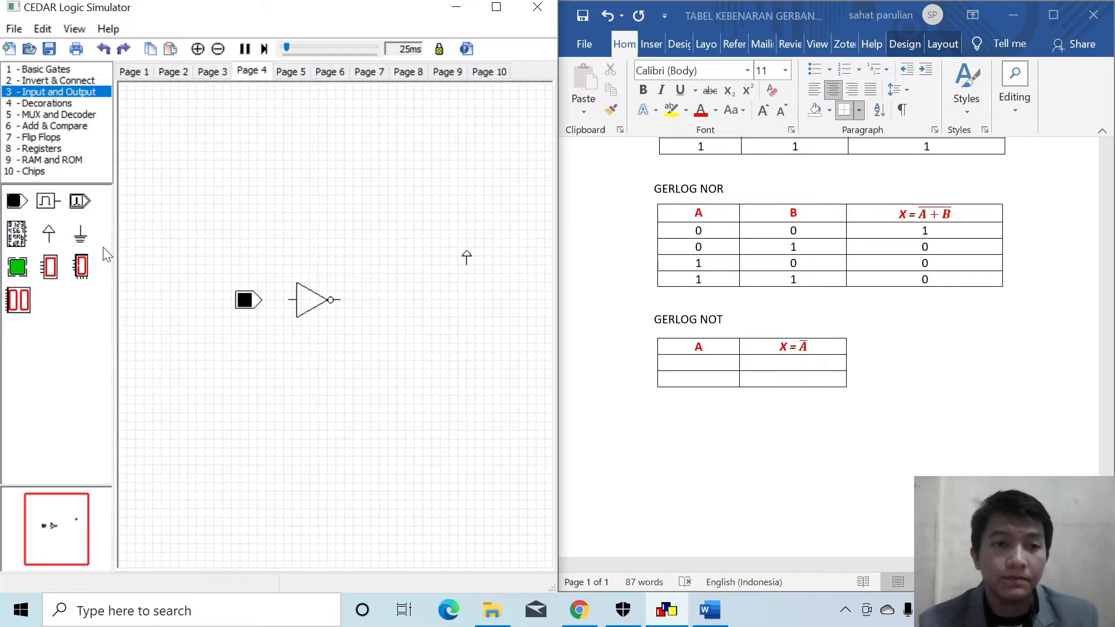
pyautogui.moveTo(85, 243); pyautogui.dragTo(405, 430)
pyautogui.moveTo(12, 277); pyautogui.dragTo(409, 384)
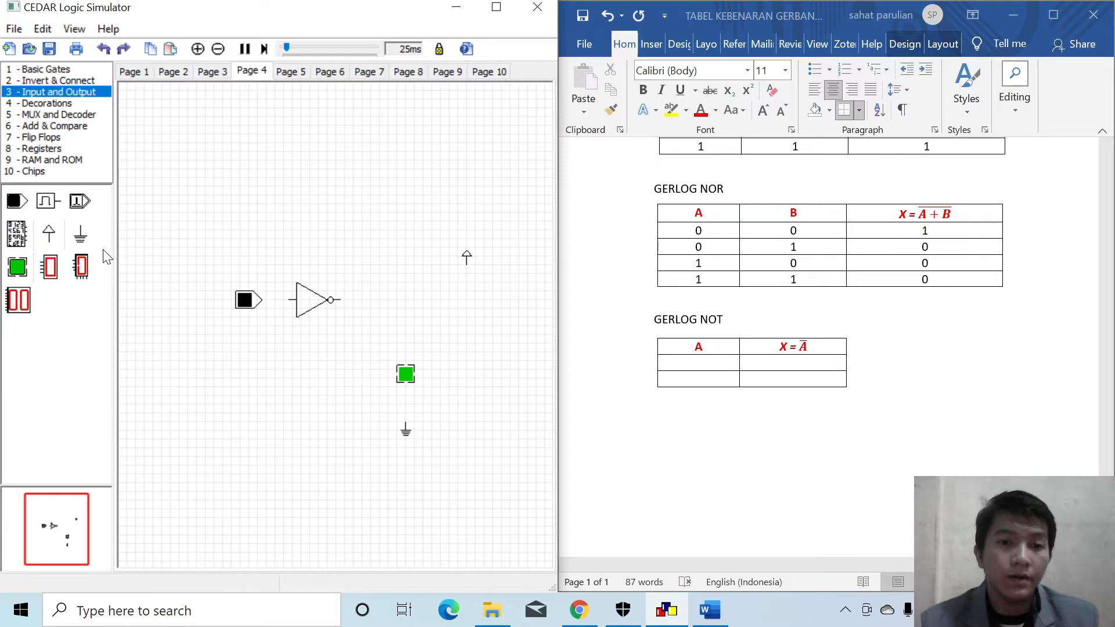
# Add a plain transistor above the LED and wire the switch, inverter, transistor, supply, LED and ground into a complete NOT circuit
pyautogui.click(44, 79)
pyautogui.moveTo(62, 331); pyautogui.dragTo(408, 336)
pyautogui.moveTo(341, 300); pyautogui.dragTo(407, 319)
pyautogui.moveTo(467, 266); pyautogui.dragTo(406, 423)
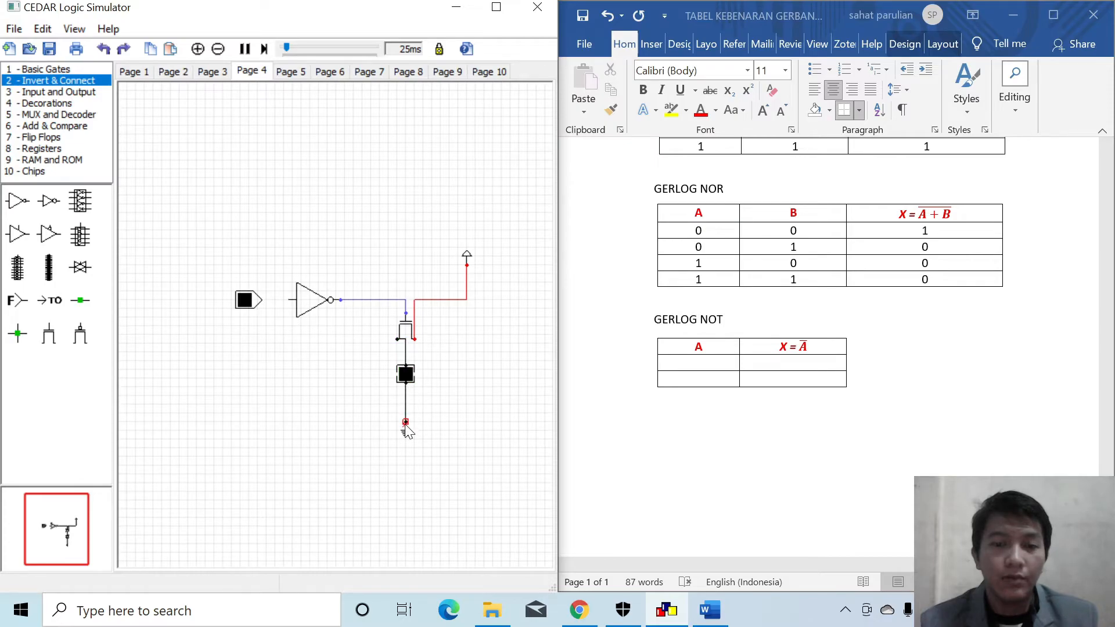
pyautogui.moveTo(288, 301); pyautogui.dragTo(267, 306)
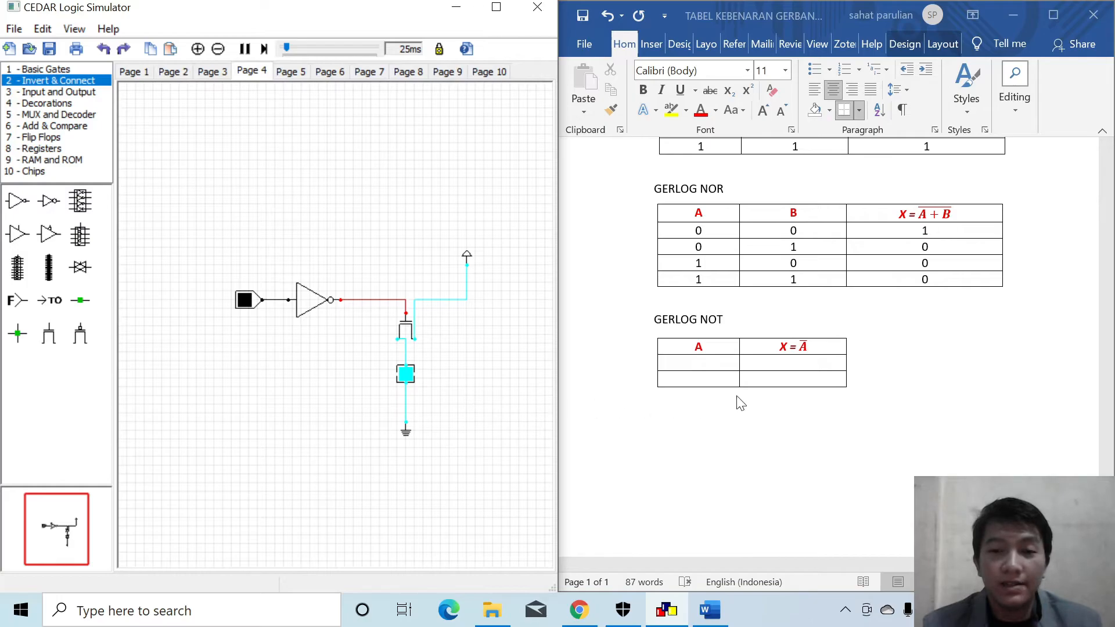
# In Word, center the empty cells of the GERLOG NOT table and fill its first data row with A 0 and X 1
pyautogui.click(700, 363)
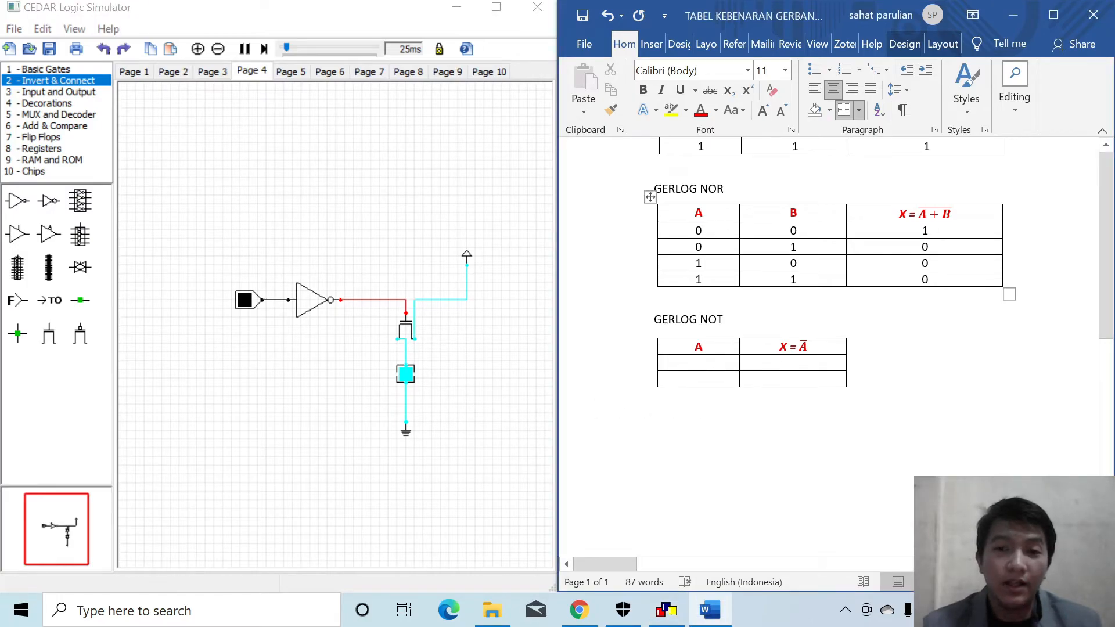
pyautogui.click(699, 363)
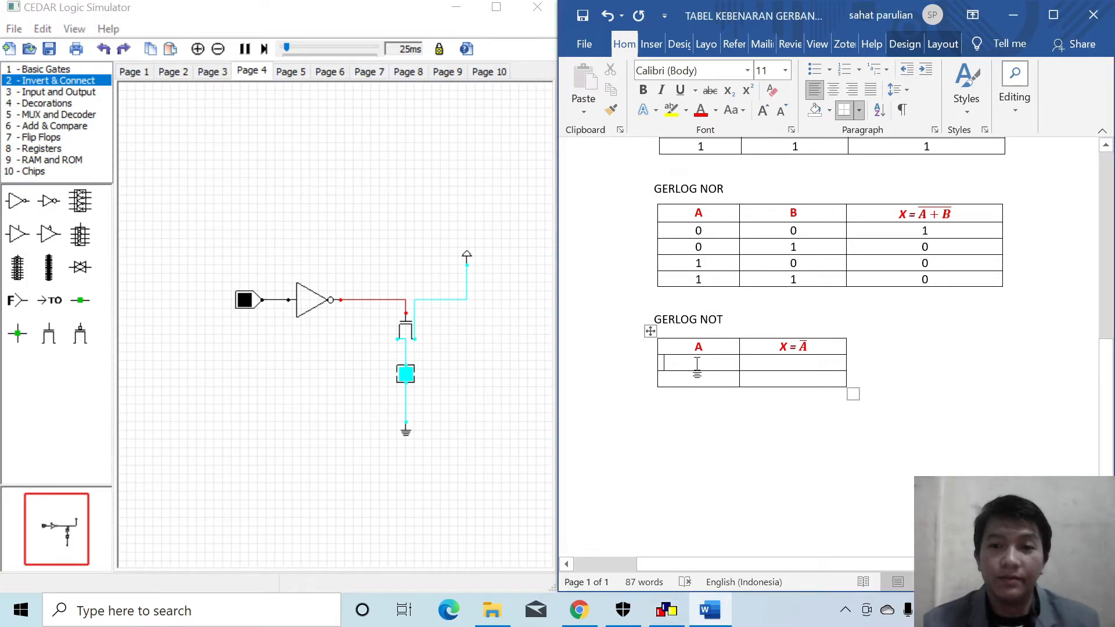
pyautogui.moveTo(697, 363); pyautogui.dragTo(786, 378)
pyautogui.click(836, 95)
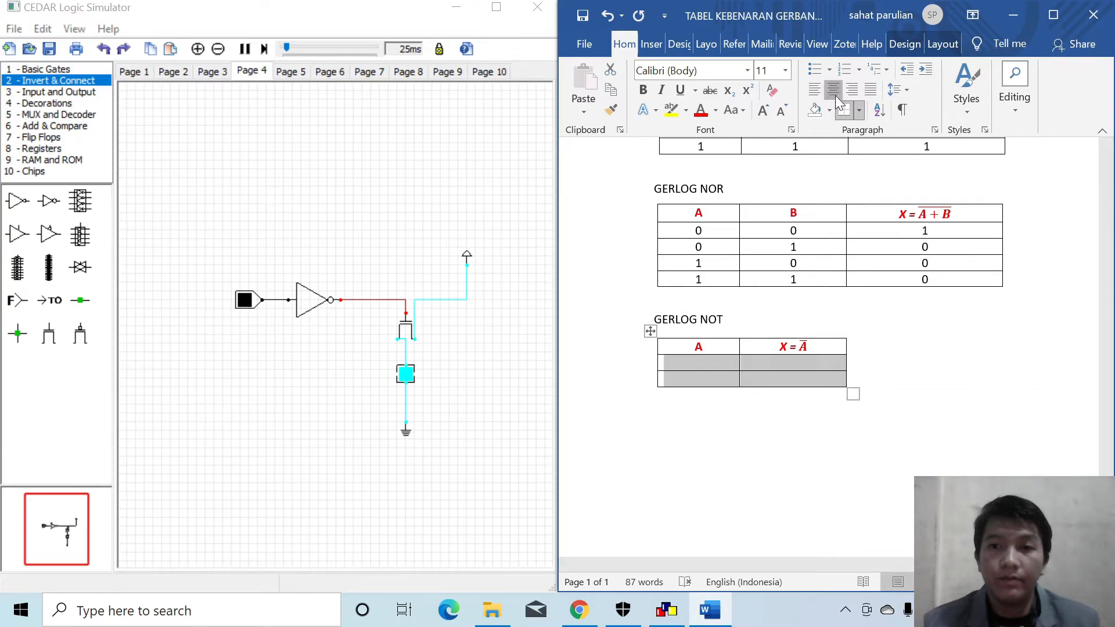
pyautogui.click(706, 367)
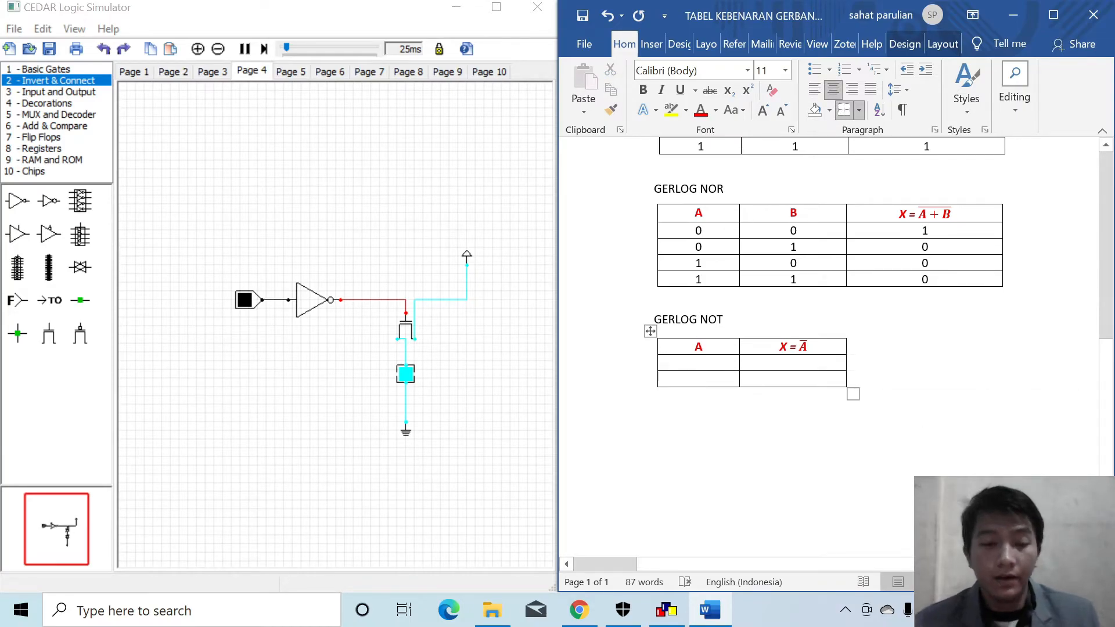
pyautogui.write('0 ')
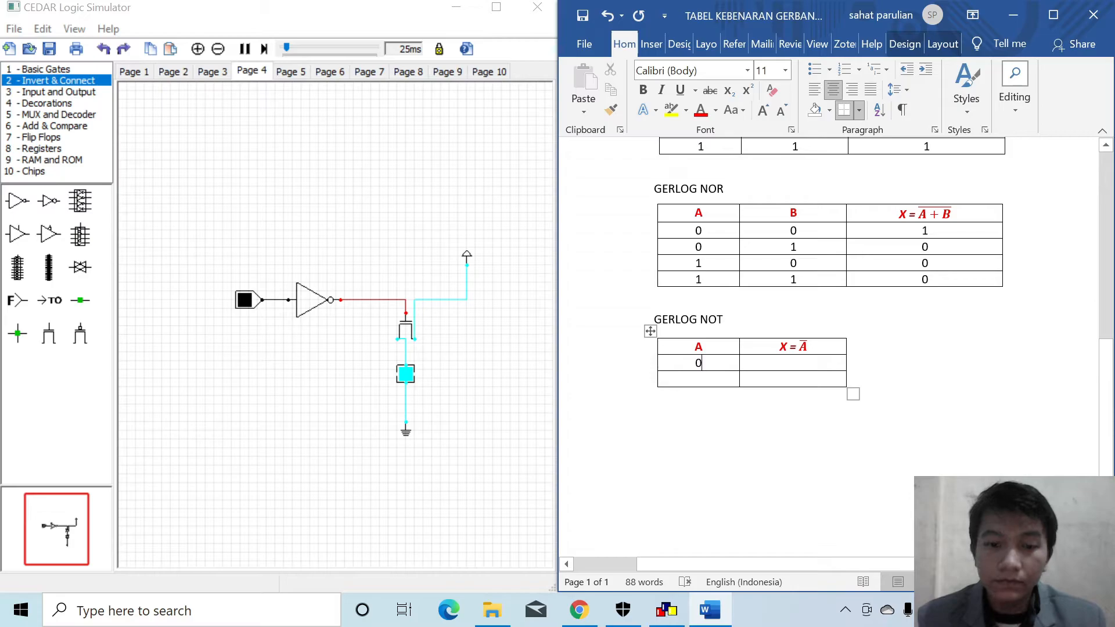
pyautogui.write('1')
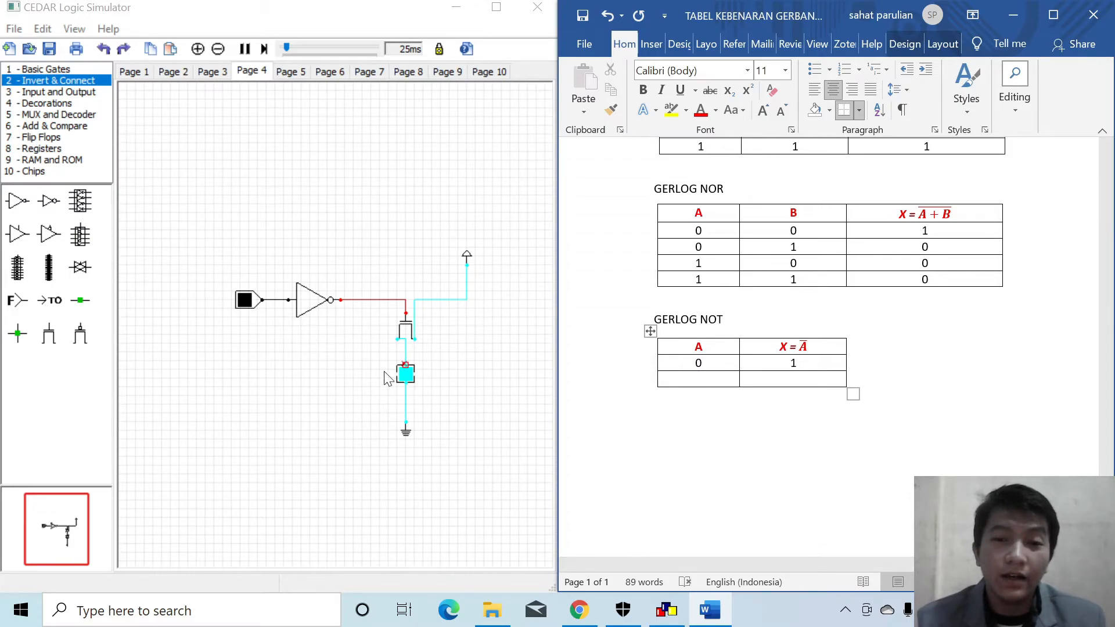
# Turn the NOT circuit's input switch on and fill the second row of the GERLOG NOT table with A 1 and X 0
pyautogui.click(245, 301)
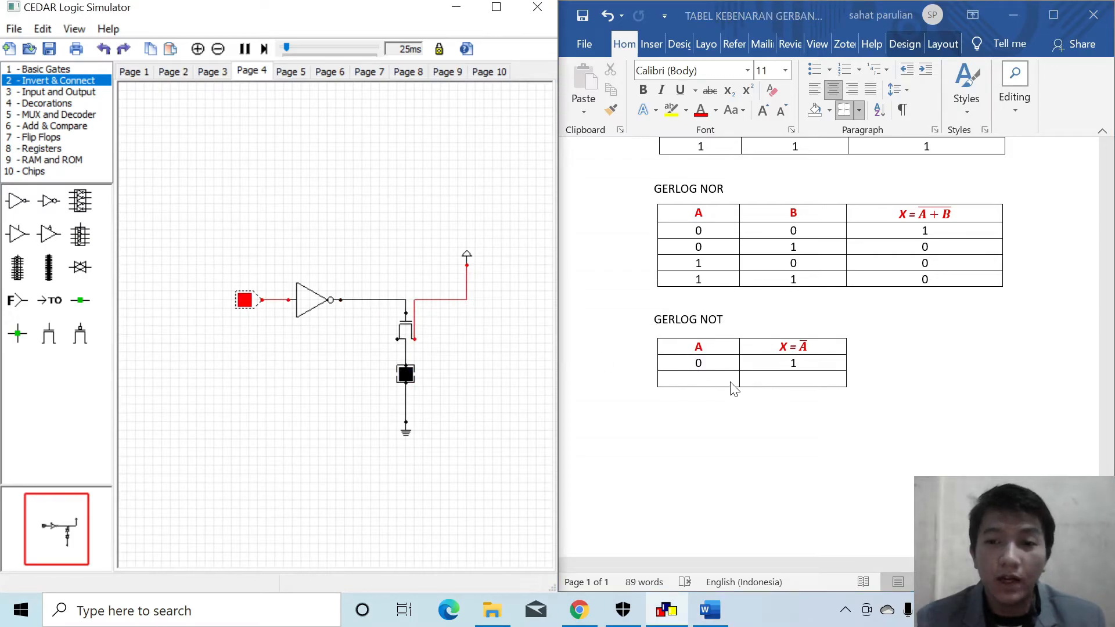
pyautogui.click(706, 378)
pyautogui.write('1')
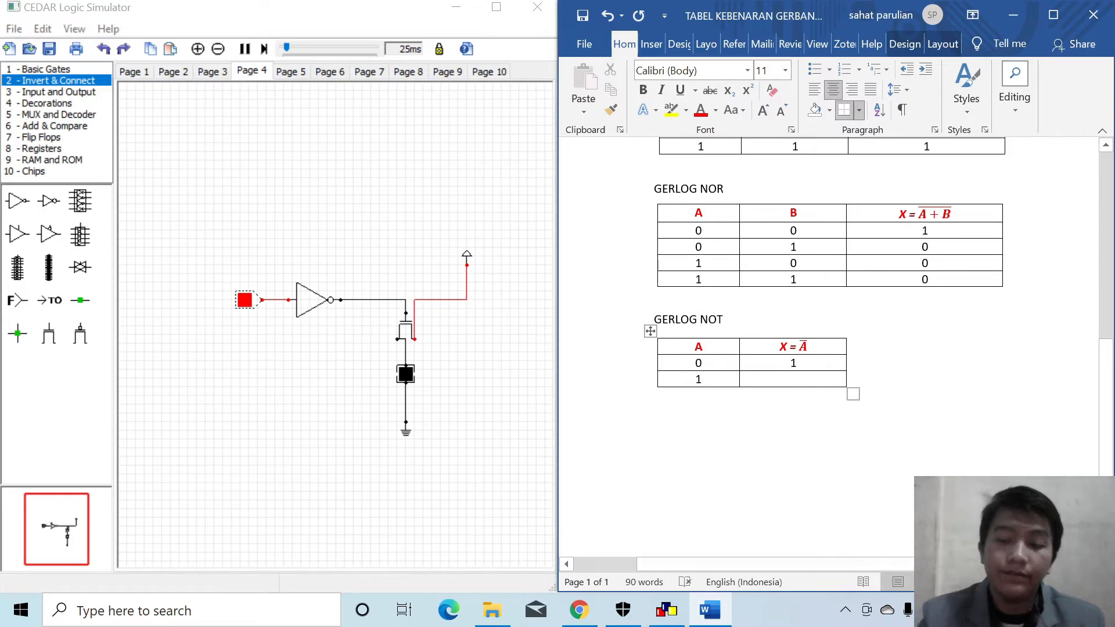
pyautogui.press('Tab')
pyautogui.write('0')
# Place a bubble-gate transistor in the empty area below the NOT circuit and delete the existing transistor with its wires
pyautogui.click(350, 397)
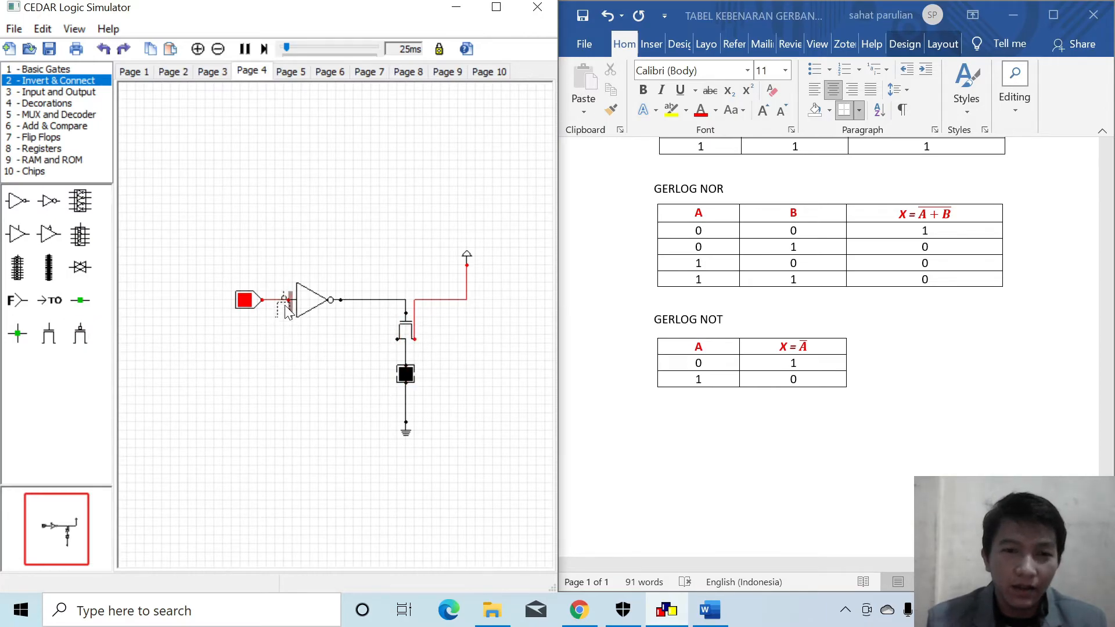
pyautogui.moveTo(318, 318); pyautogui.dragTo(261, 447)
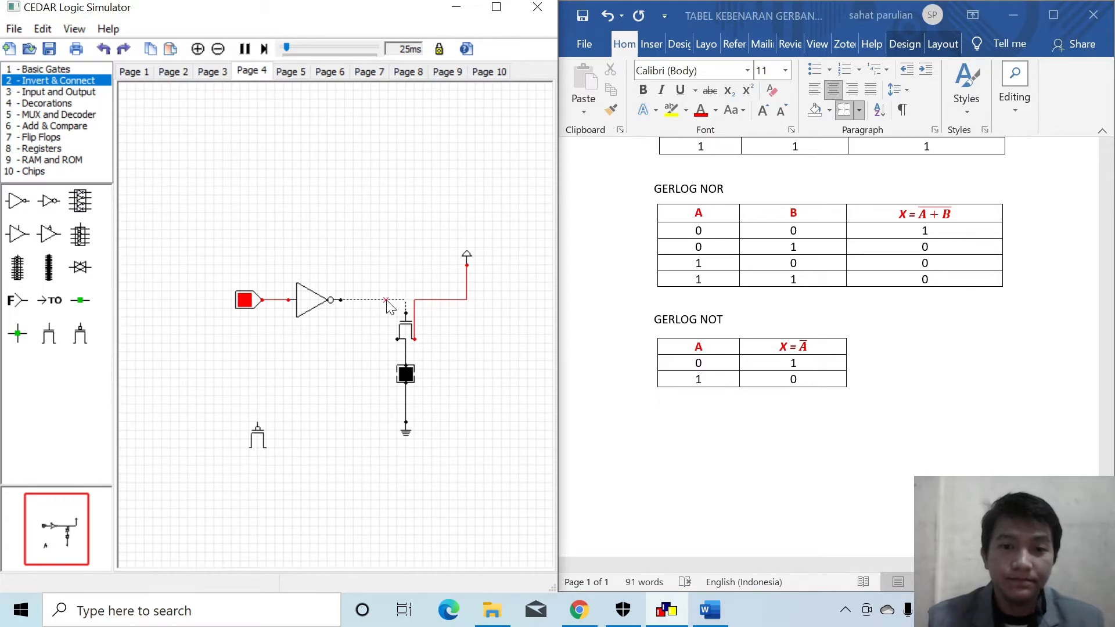
pyautogui.click(465, 300)
pyautogui.press('Delete')
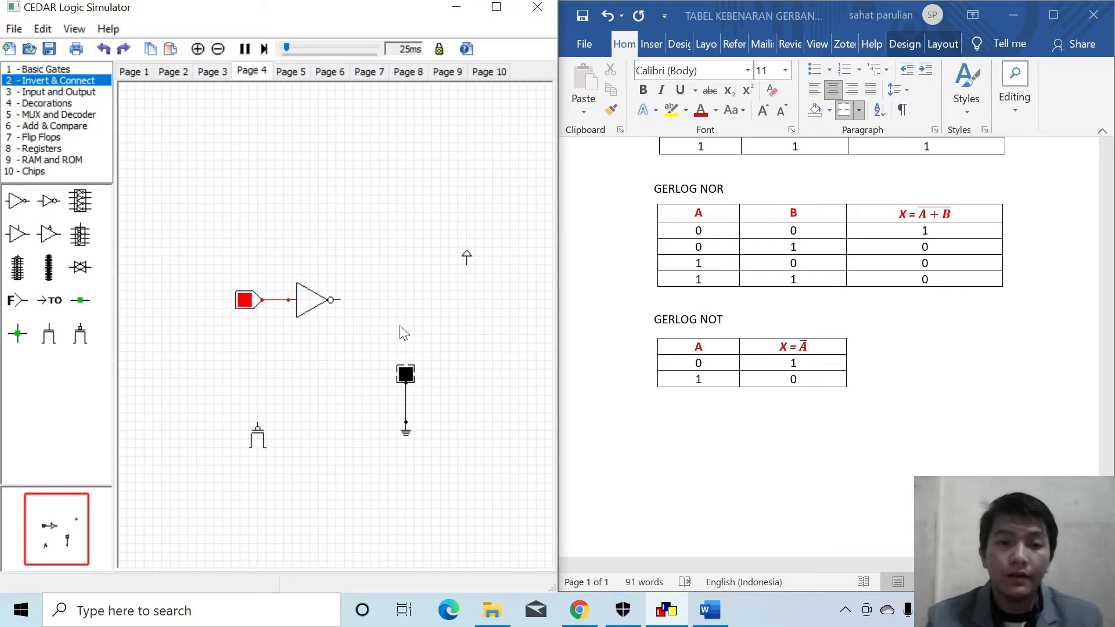
# Turn the input switch off, move the bubble-gate transistor above the LED and wire it to the inverter, supply and LED
pyautogui.click(260, 435)
pyautogui.click(249, 306)
pyautogui.moveTo(260, 443); pyautogui.dragTo(407, 331)
pyautogui.moveTo(341, 300); pyautogui.dragTo(405, 315)
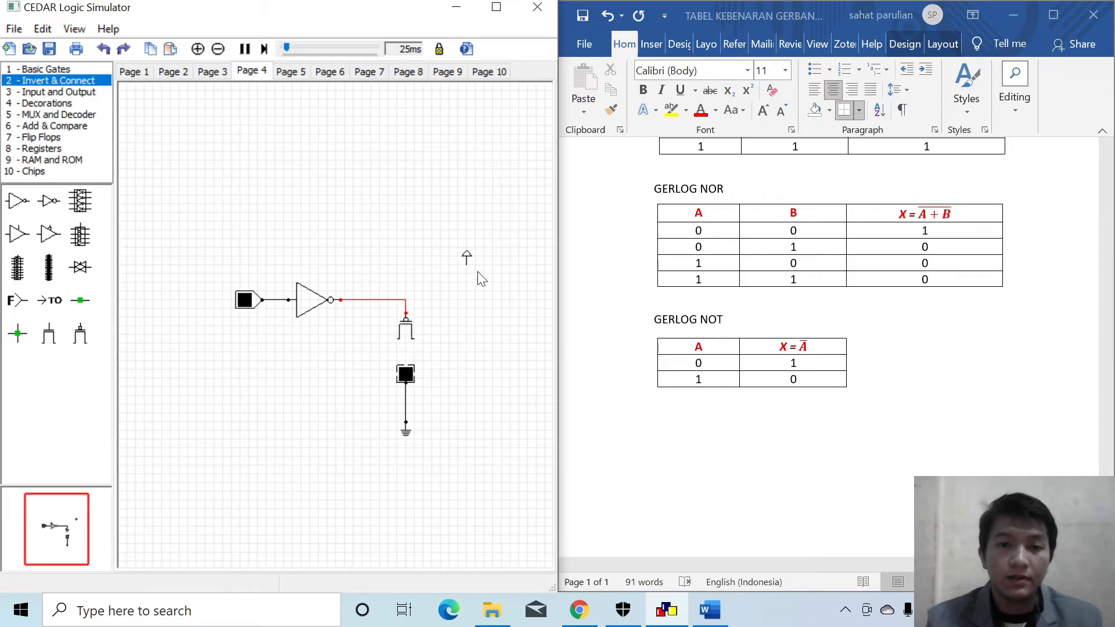
pyautogui.moveTo(467, 266)
pyautogui.mouseDown()
pyautogui.moveTo(446, 344)
pyautogui.moveTo(418, 340)
pyautogui.moveTo(405, 364)
pyautogui.mouseUp()
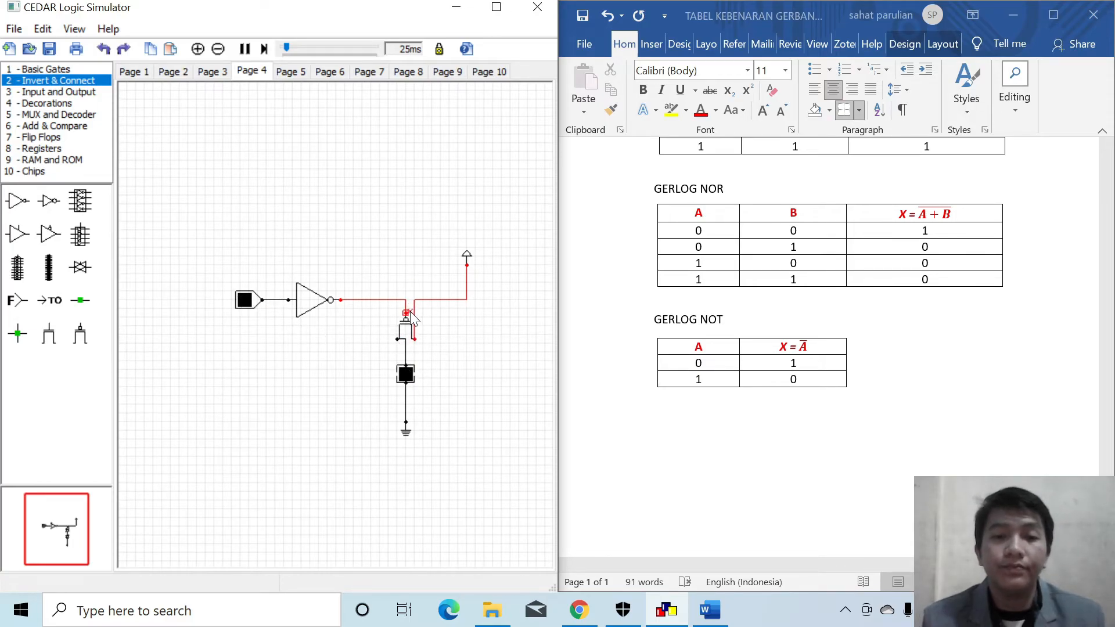
# Delete the bubble-gate transistor together with its supply and inverter wires
pyautogui.click(430, 299)
pyautogui.press('Delete')
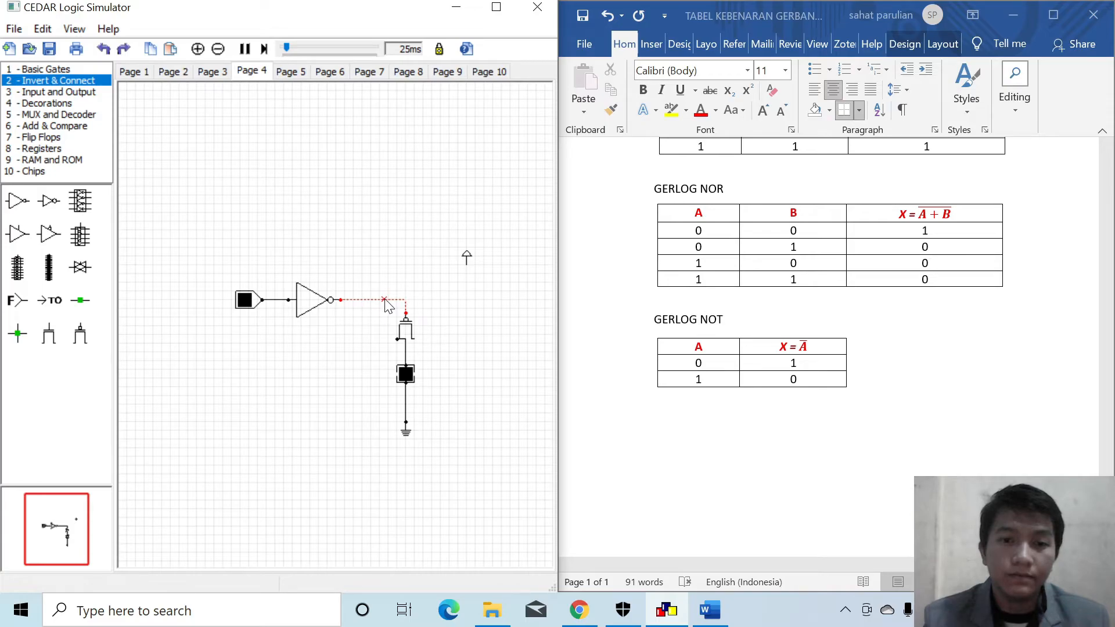
pyautogui.press('Delete')
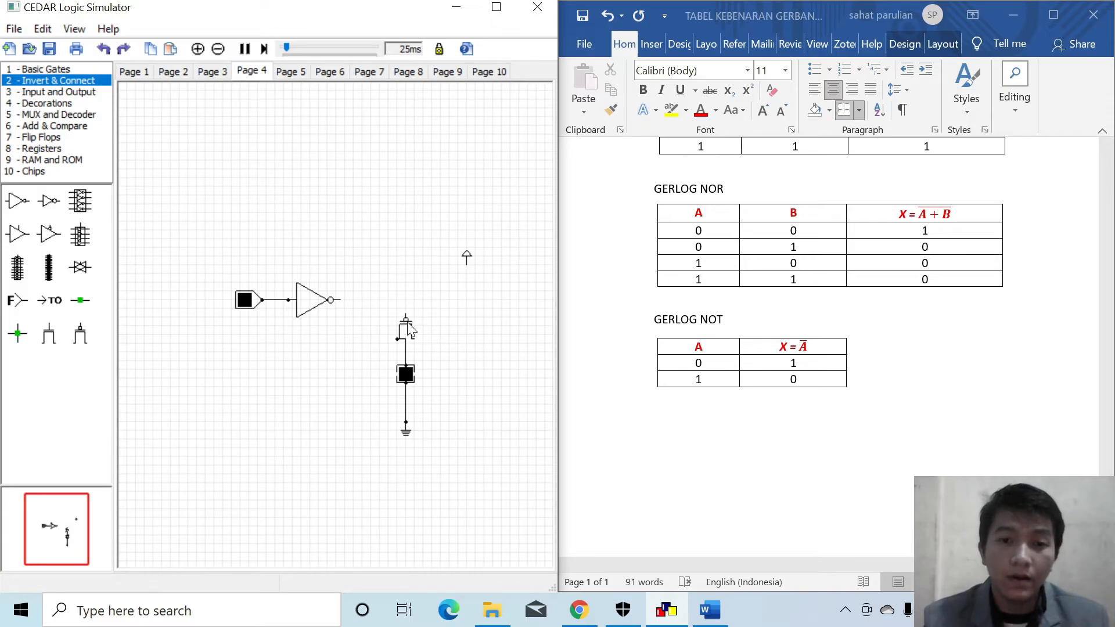
pyautogui.press('Delete')
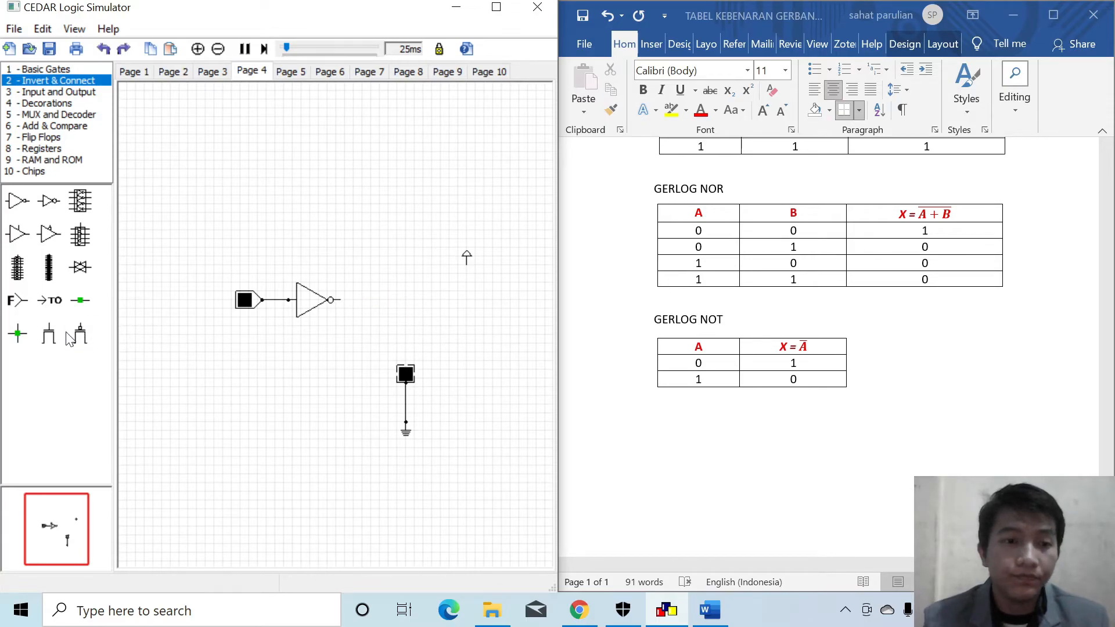
# Place a plain transistor without gate bubble above the LED and wire it to the inverter output, the supply and the LED
pyautogui.moveTo(414, 330); pyautogui.dragTo(406, 324)
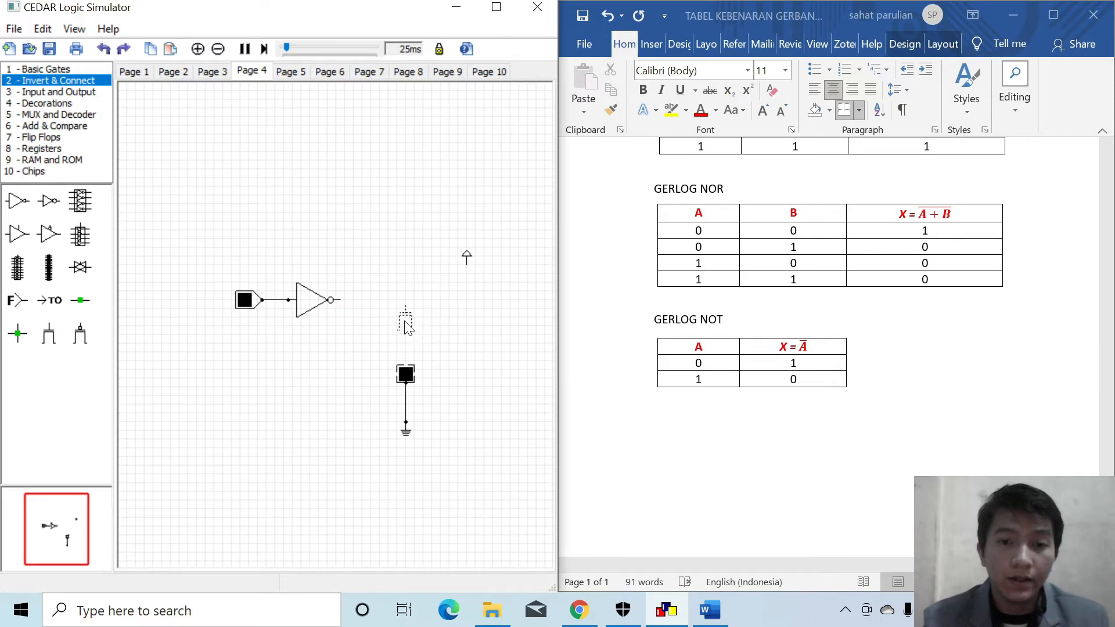
pyautogui.moveTo(340, 301); pyautogui.dragTo(406, 305)
pyautogui.moveTo(465, 267); pyautogui.dragTo(405, 371)
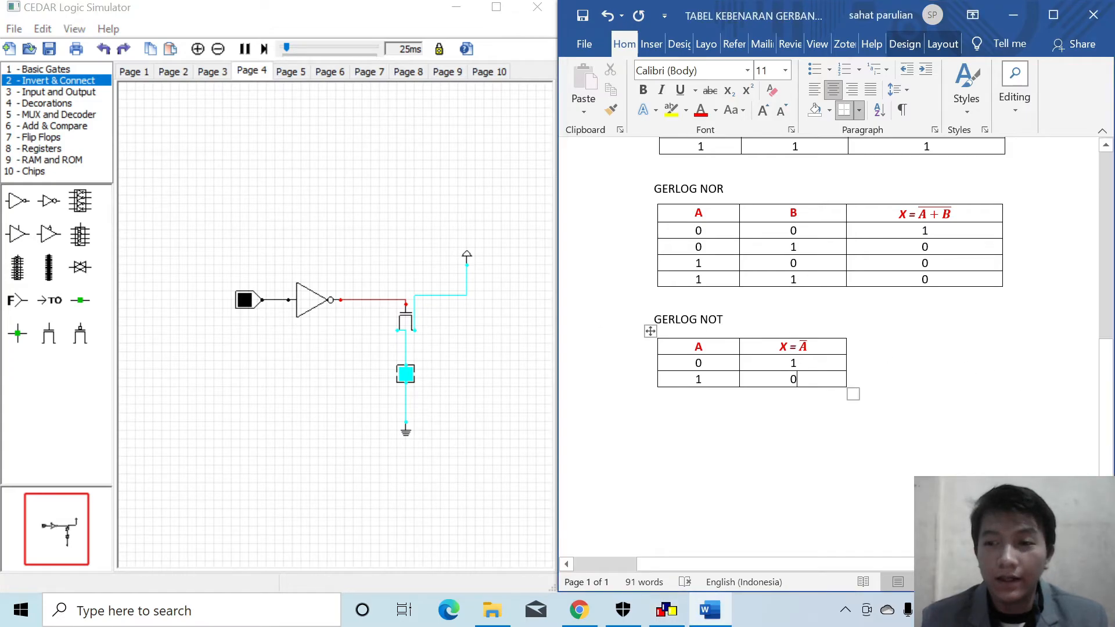
# Bring the GERLOG X-OR table into view in Word and place a 2-input XOR gate on the empty Page 5 in CEDAR Logic
pyautogui.scroll(1, 1093, 340)
pyautogui.scroll(10, 1094, 340)
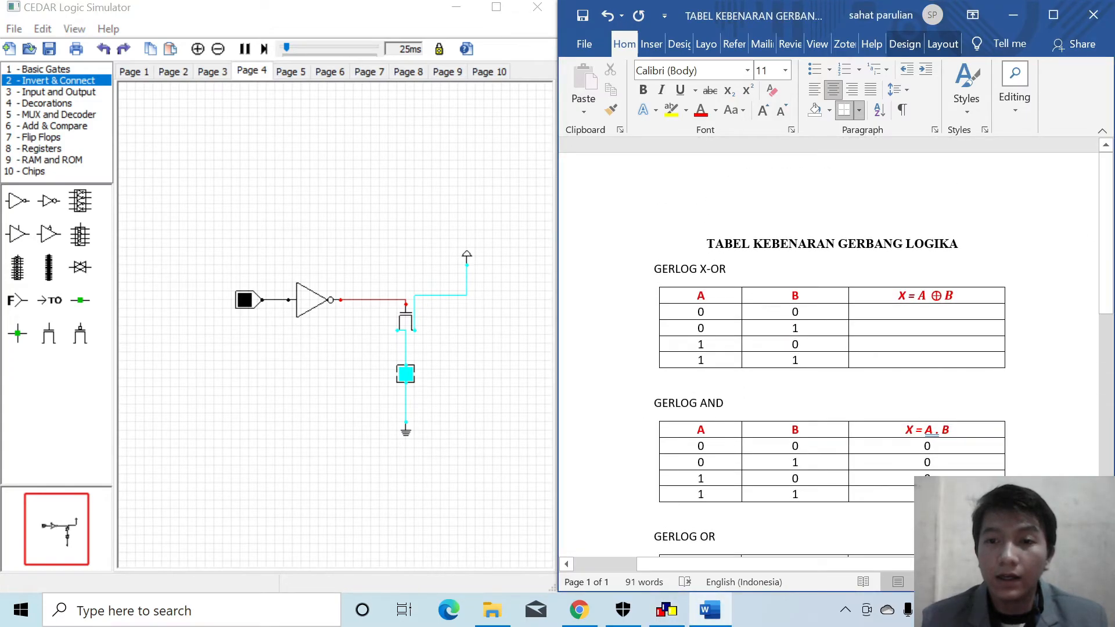
pyautogui.click(289, 73)
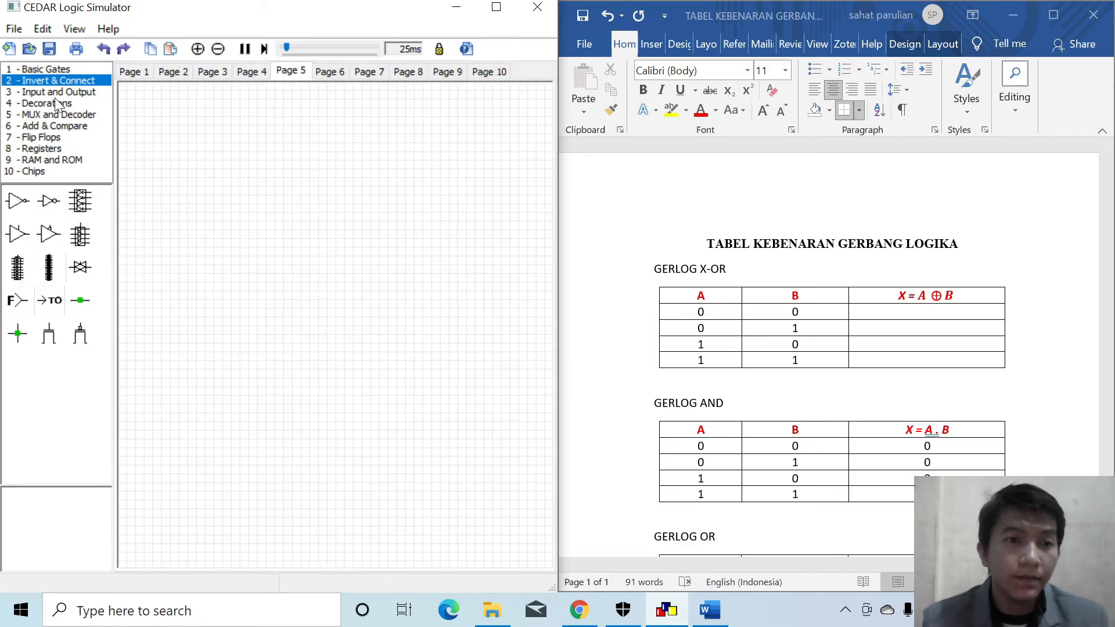
pyautogui.click(56, 71)
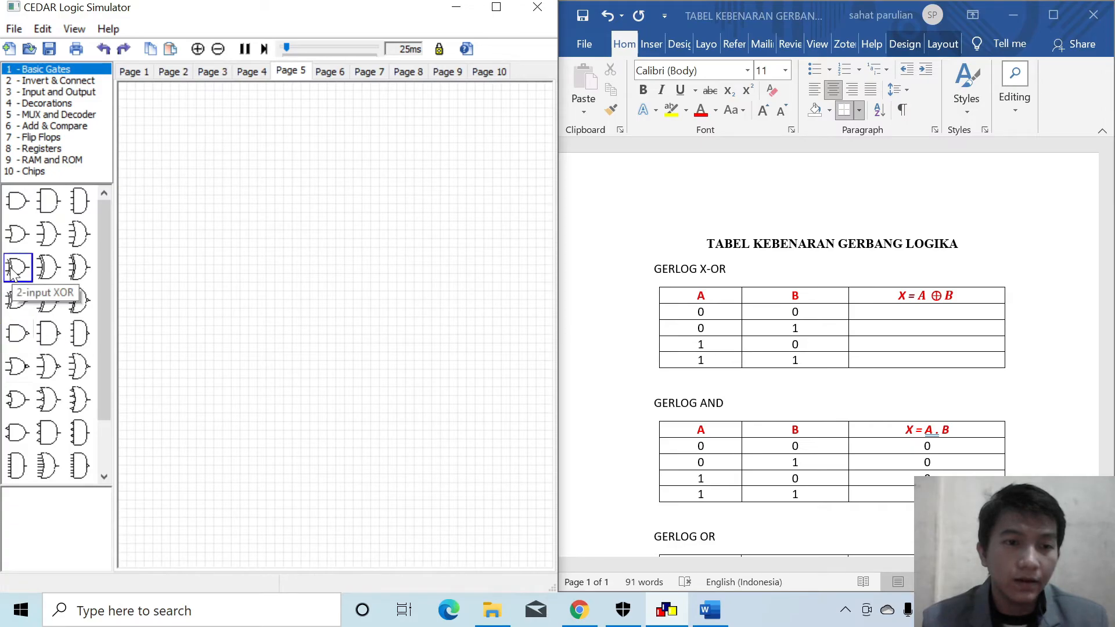
pyautogui.moveTo(12, 273); pyautogui.dragTo(295, 194)
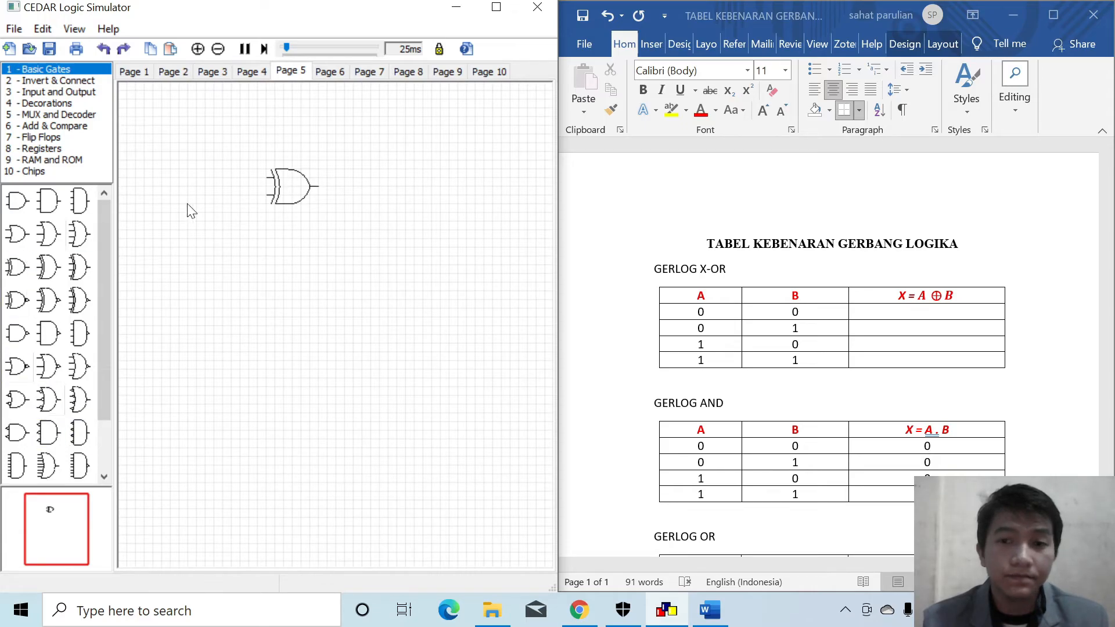
# Place two toggle switches, one above the other, in front of the XOR gate's inputs
pyautogui.click(57, 80)
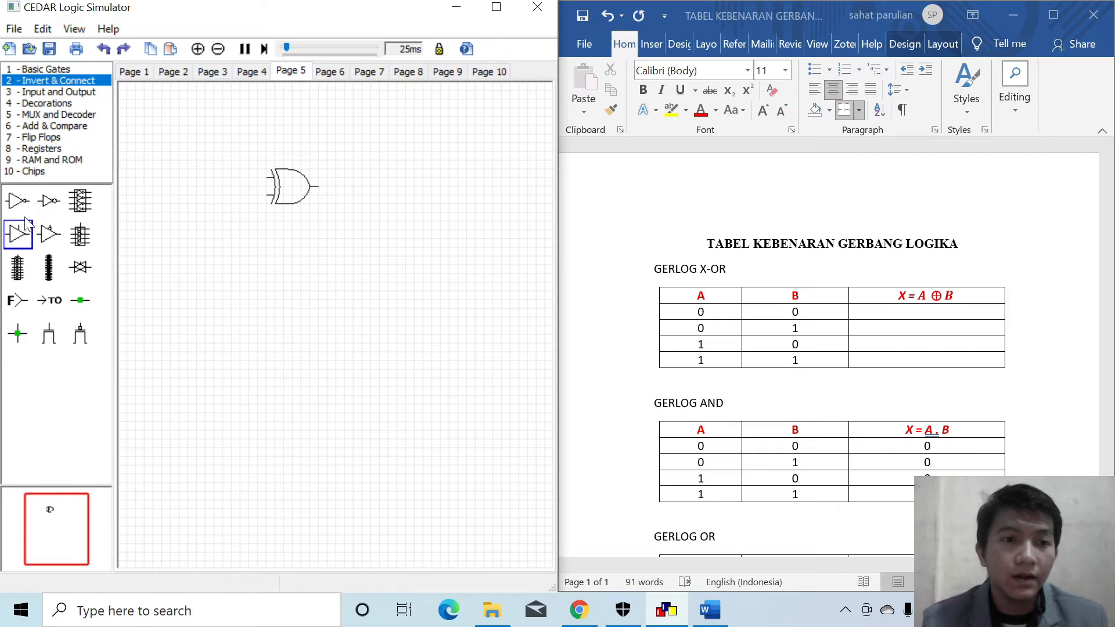
pyautogui.click(61, 88)
pyautogui.moveTo(20, 200); pyautogui.dragTo(176, 181)
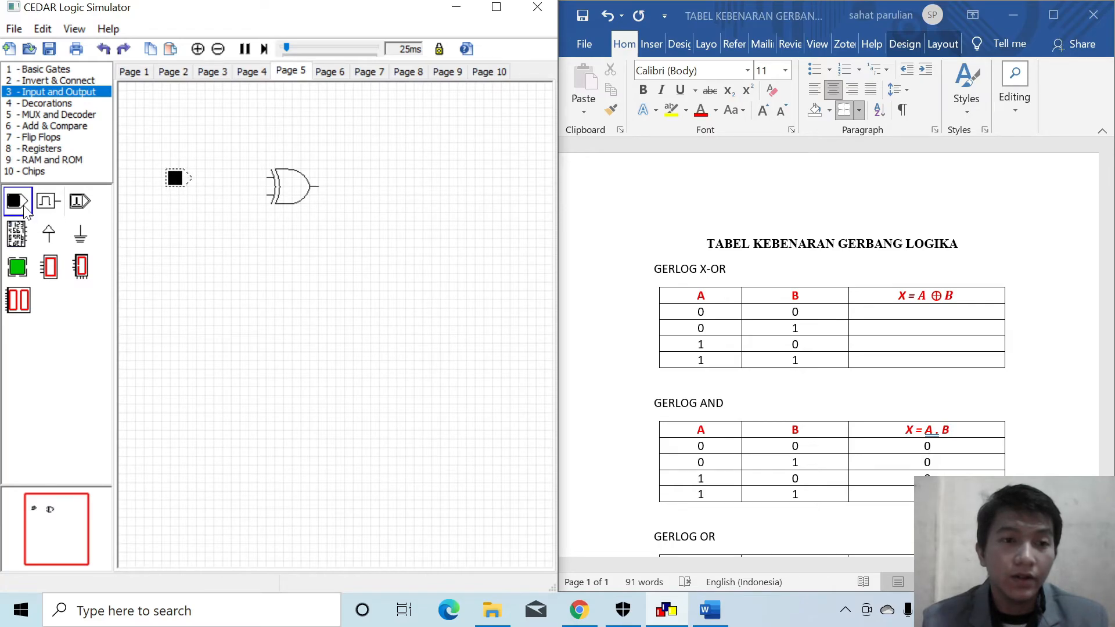
pyautogui.moveTo(24, 208); pyautogui.dragTo(177, 214)
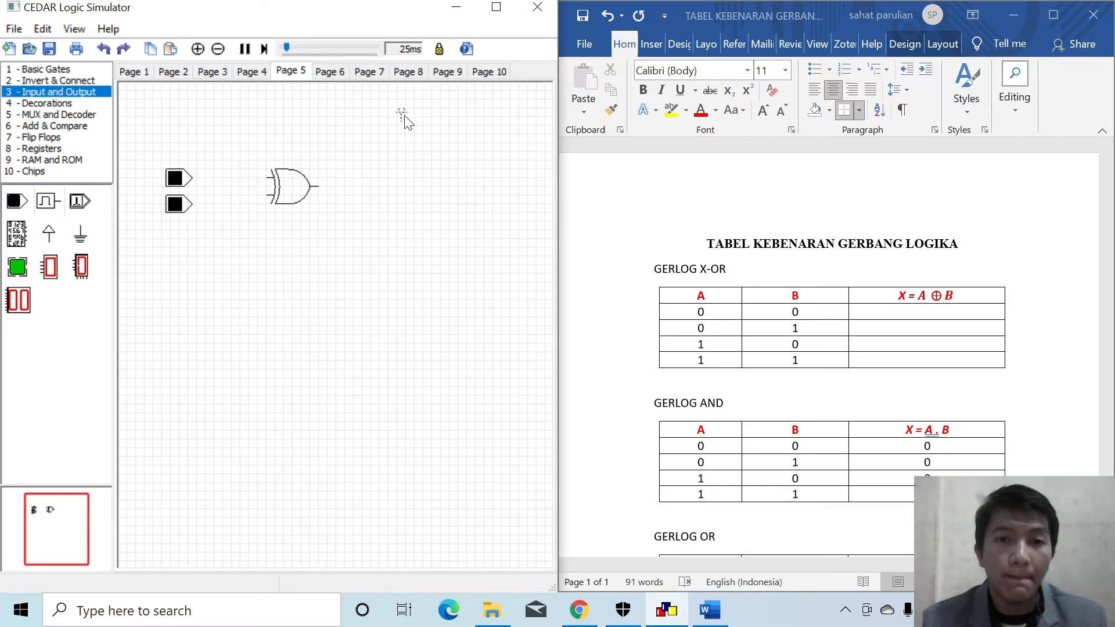
# Add a supply symbol, a ground symbol, an LED above the ground and a plain transistor above the LED beyond the XOR gate
pyautogui.moveTo(474, 118); pyautogui.dragTo(466, 110)
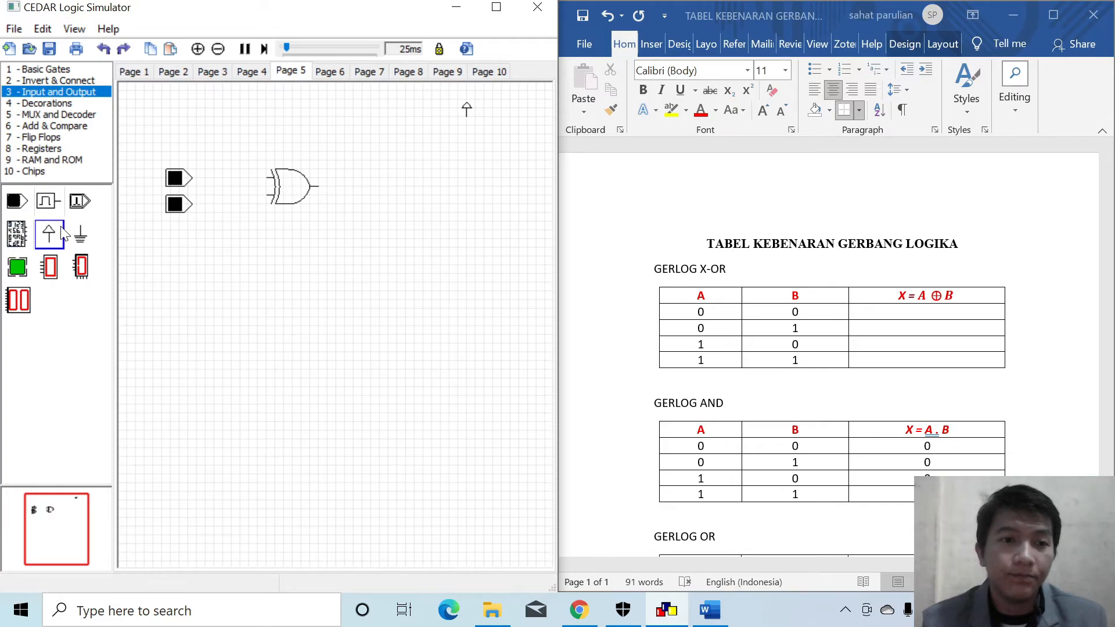
pyautogui.click(383, 355)
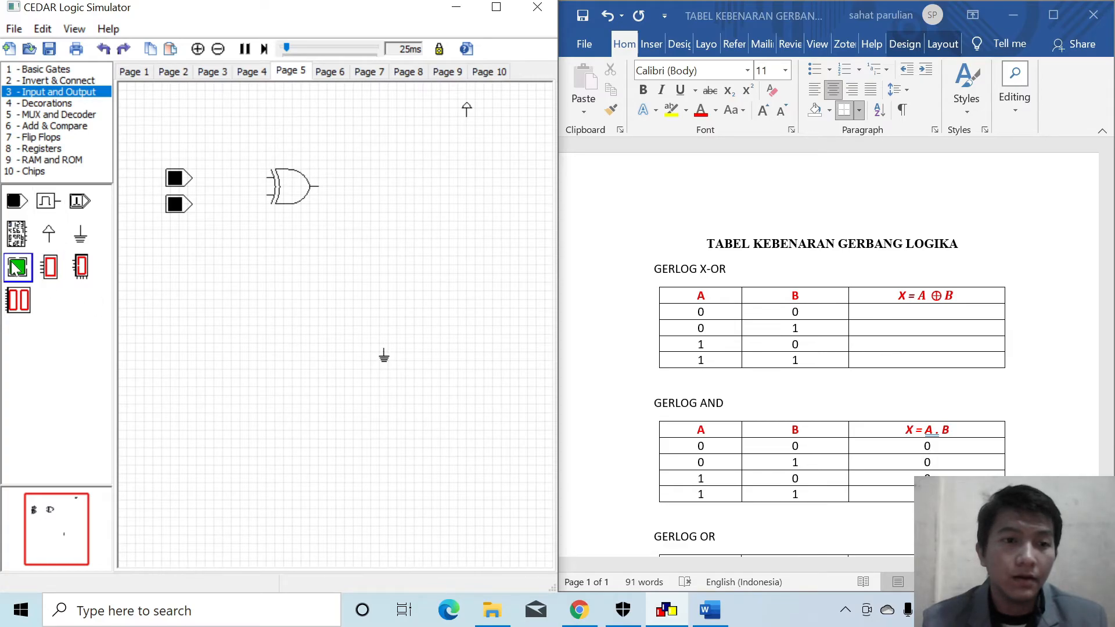
pyautogui.moveTo(16, 268); pyautogui.dragTo(388, 270)
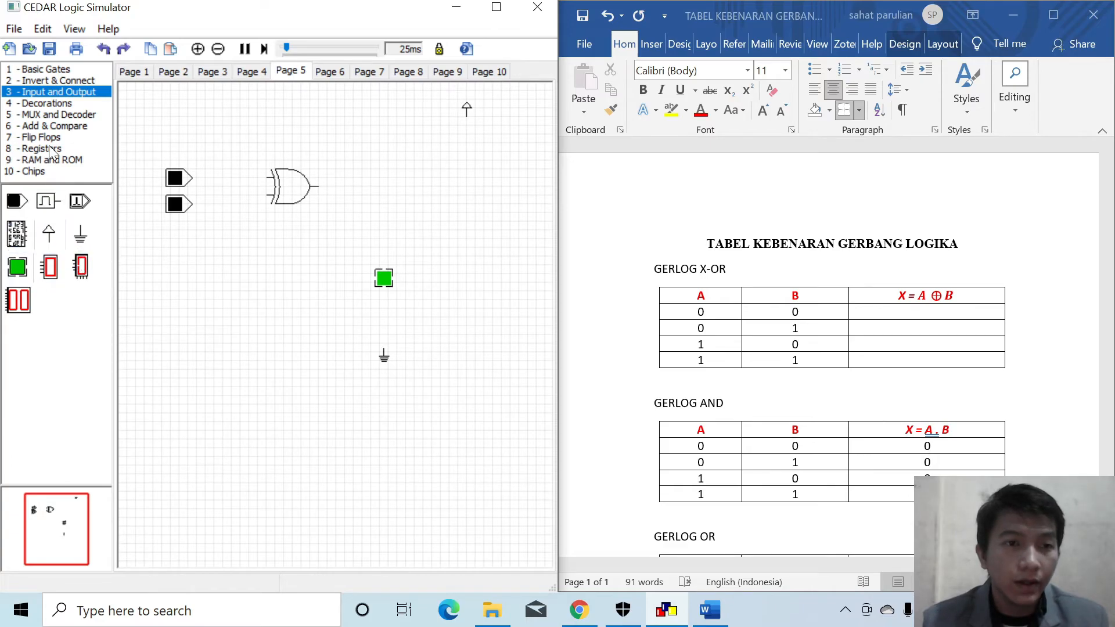
pyautogui.click(53, 83)
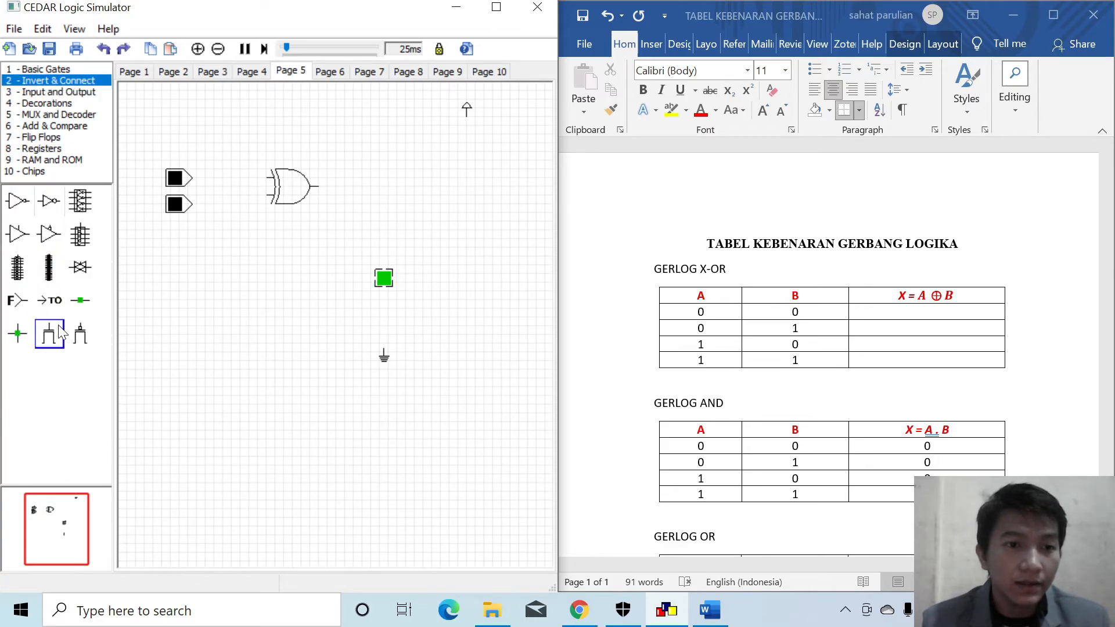
pyautogui.moveTo(51, 335); pyautogui.dragTo(392, 226)
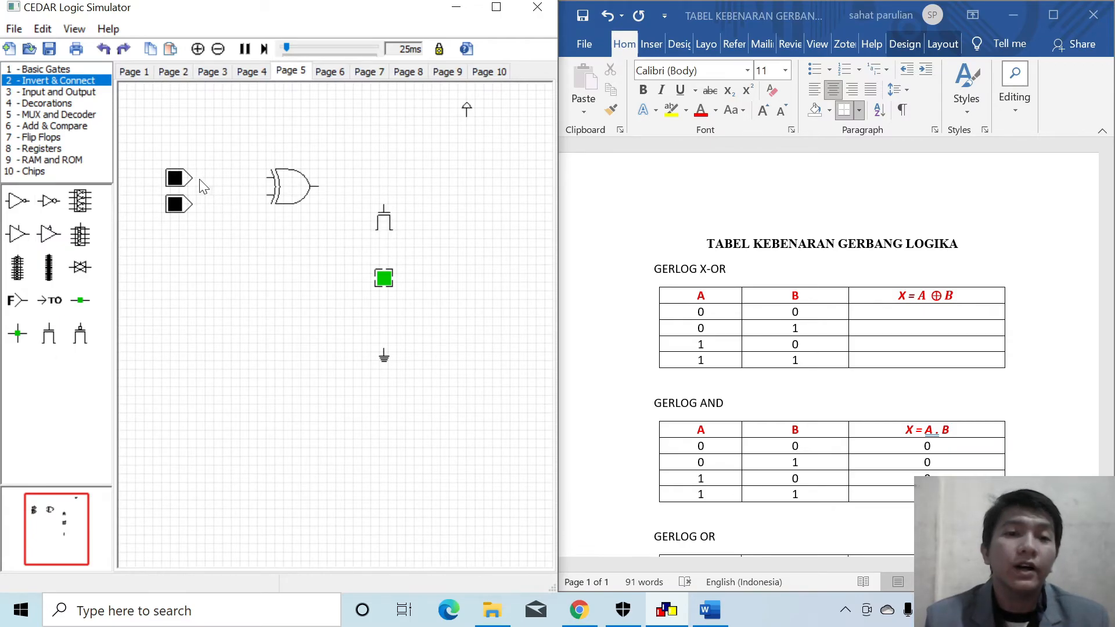
# Wire the two switches to the XOR inputs, the XOR output to the transistor, and the supply through transistor and LED to ground
pyautogui.moveTo(192, 178); pyautogui.dragTo(264, 178)
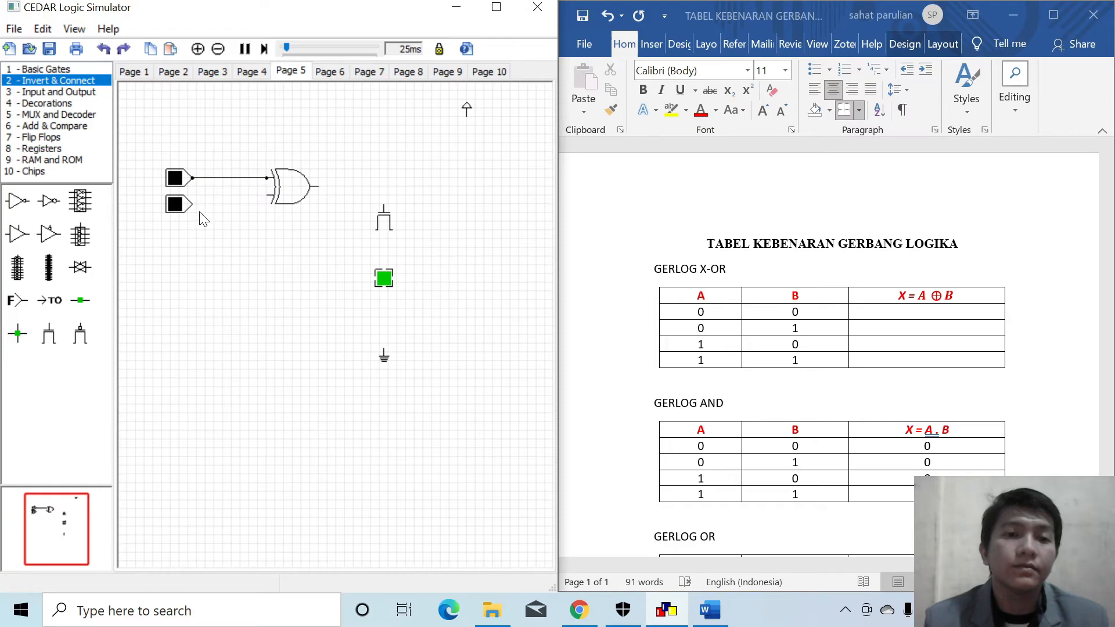
pyautogui.moveTo(192, 204); pyautogui.dragTo(265, 195)
pyautogui.moveTo(378, 195); pyautogui.dragTo(383, 204)
pyautogui.moveTo(467, 116)
pyautogui.mouseDown()
pyautogui.moveTo(416, 241)
pyautogui.moveTo(396, 228)
pyautogui.moveTo(381, 249)
pyautogui.moveTo(384, 349)
pyautogui.mouseUp()
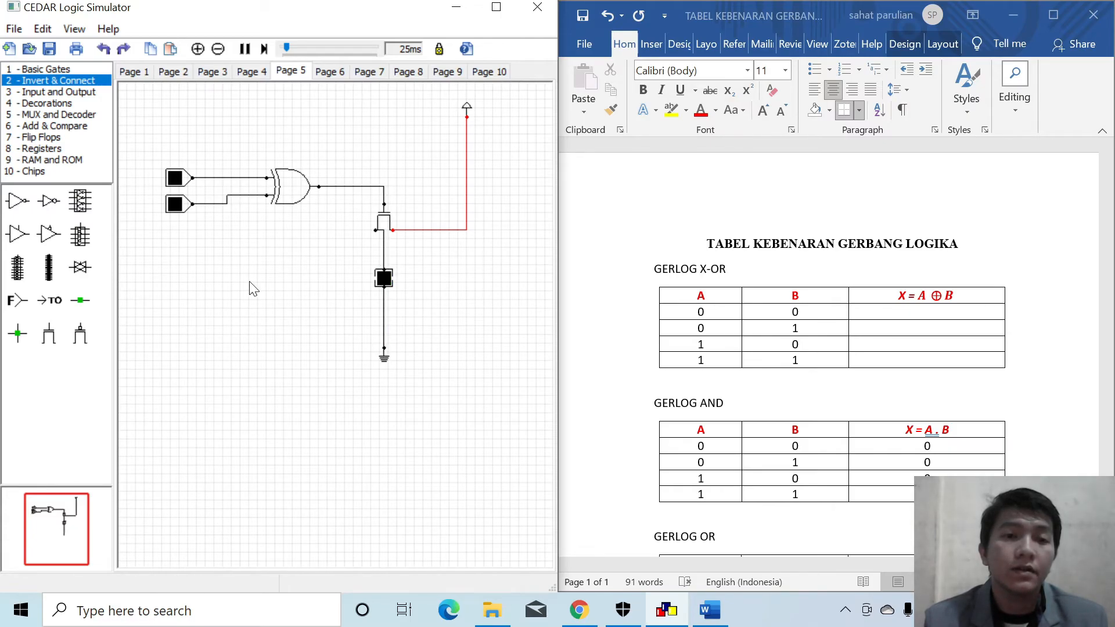
# Add a text label A with text height 1 and place it directly beside the upper toggle switch
pyautogui.click(50, 107)
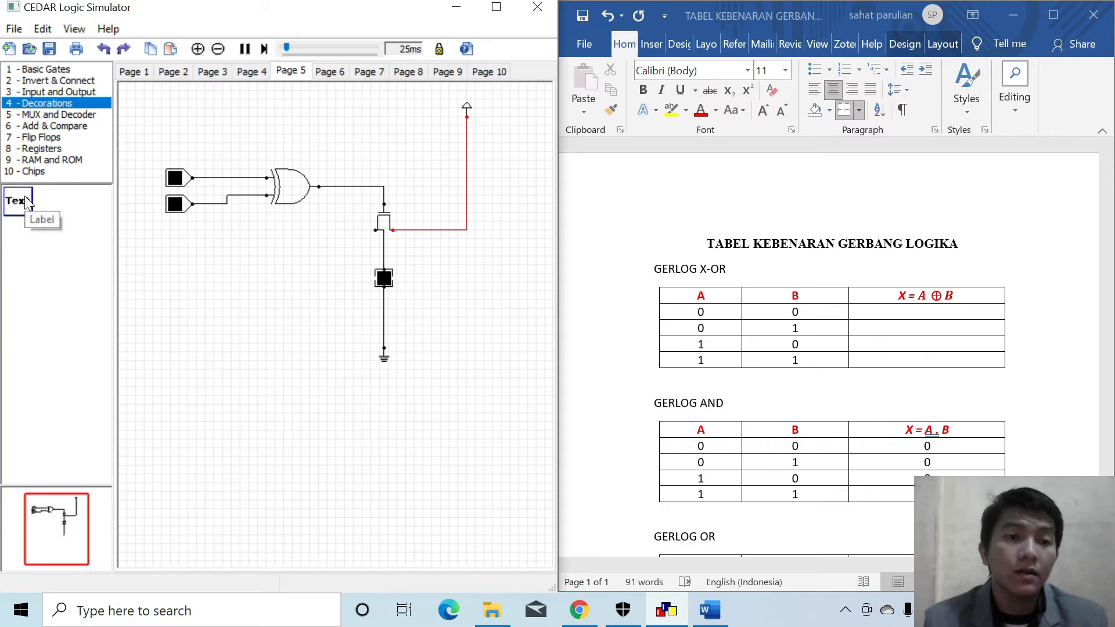
pyautogui.moveTo(26, 203); pyautogui.dragTo(137, 173)
pyautogui.doubleClick(146, 173)
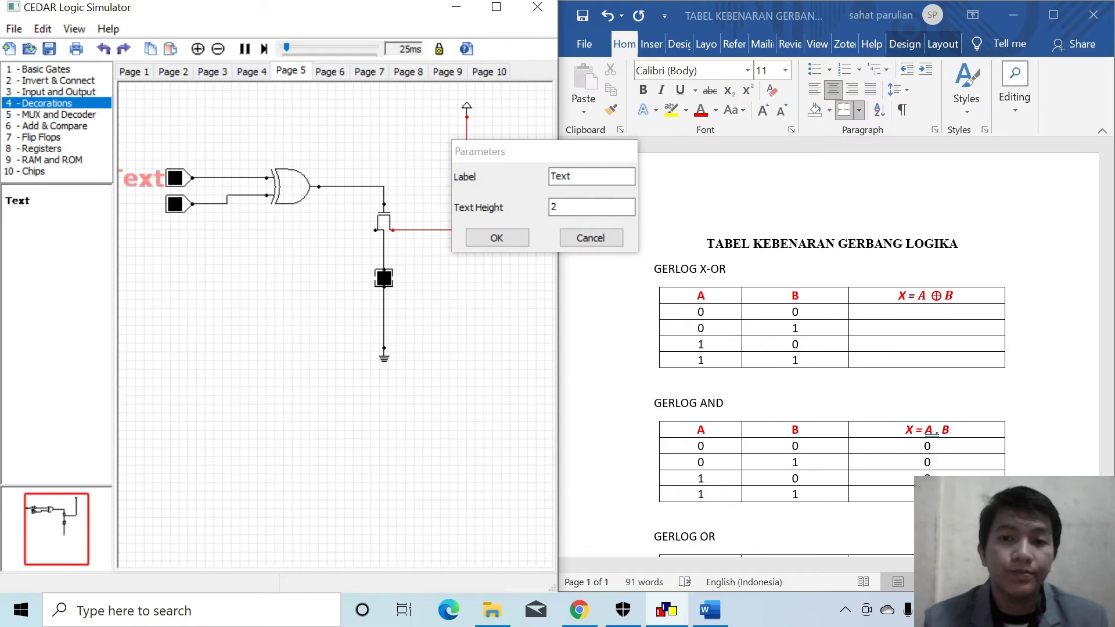
pyautogui.click(581, 177)
pyautogui.press('BackSpace')
pyautogui.press('BackSpace')
pyautogui.press('BackSpace')
pyautogui.press('BackSpace')
pyautogui.write('A')
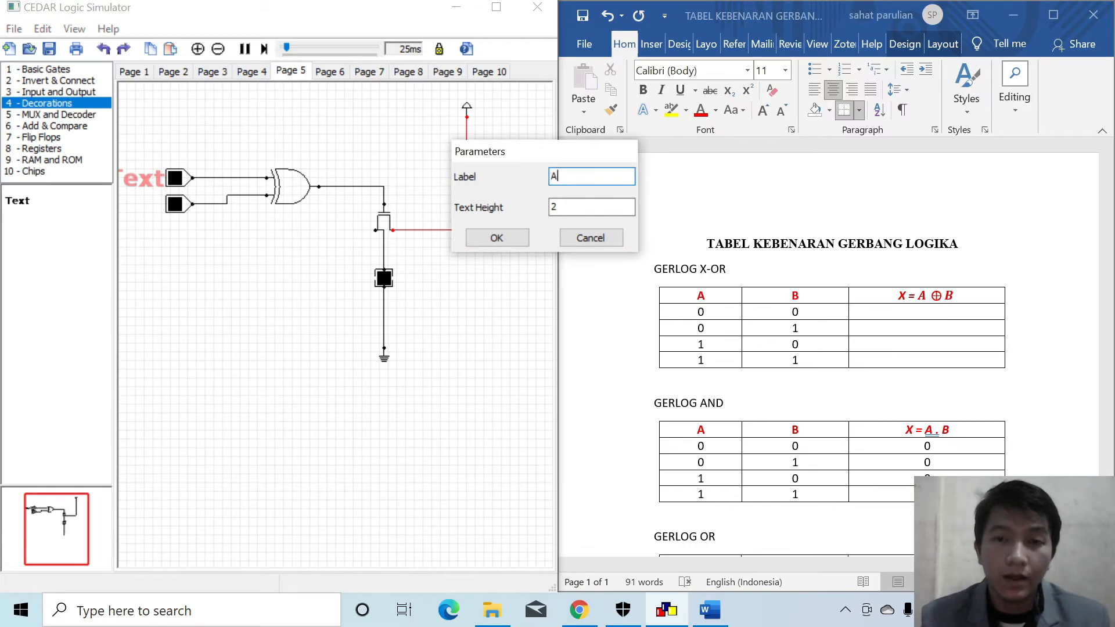
pyautogui.press('Tab')
pyautogui.write('1')
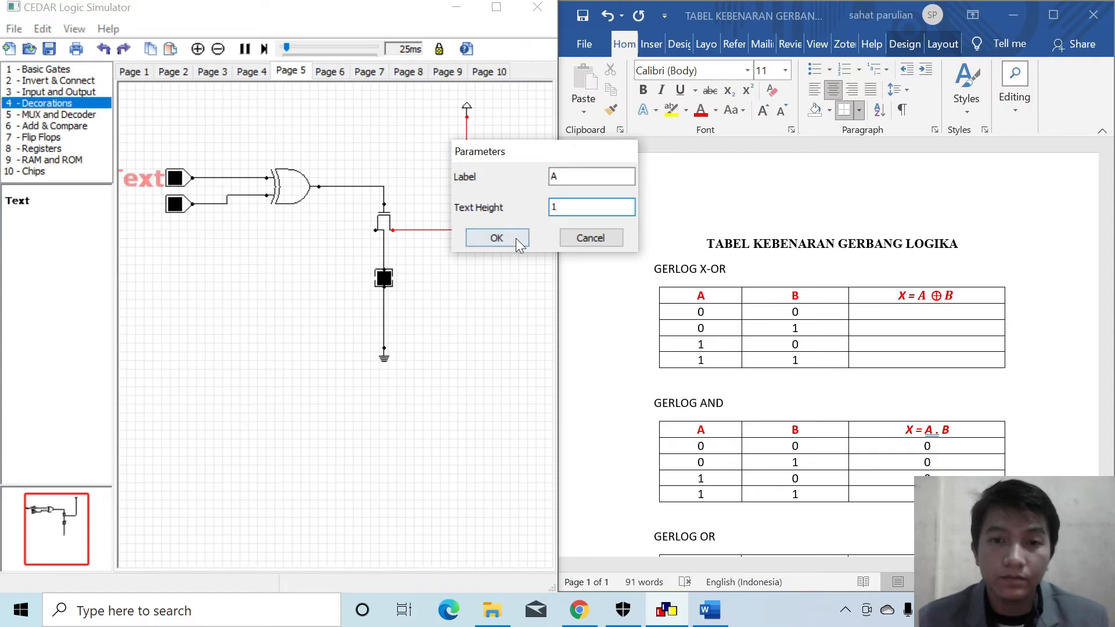
pyautogui.click(496, 238)
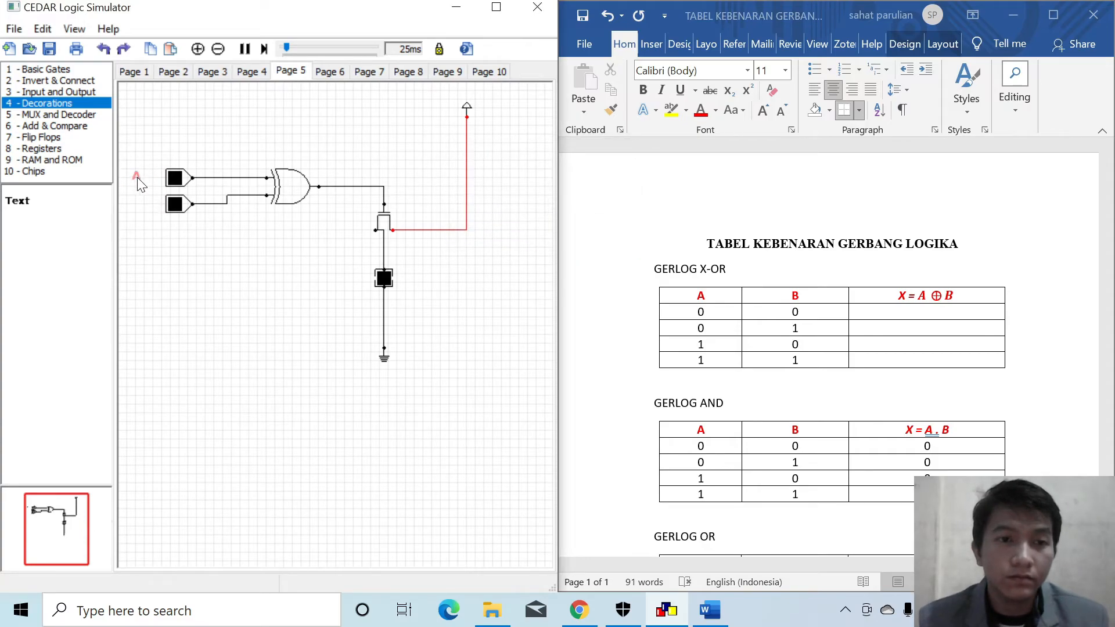
pyautogui.moveTo(155, 178); pyautogui.dragTo(157, 180)
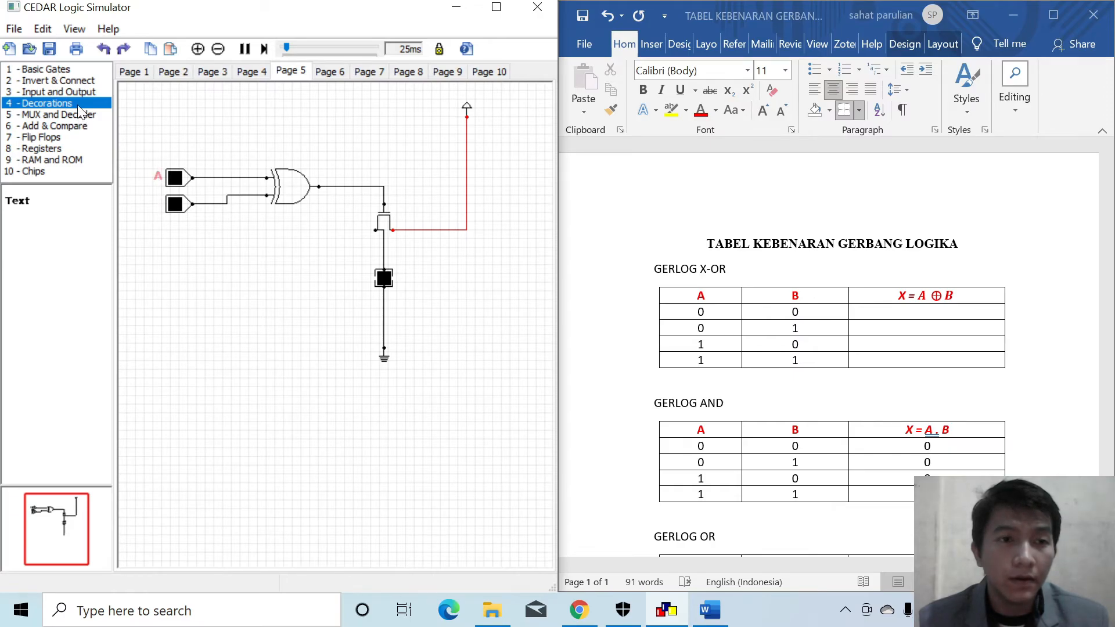
# Add a text label B beside the lower toggle switch, sized to match label A
pyautogui.click(72, 96)
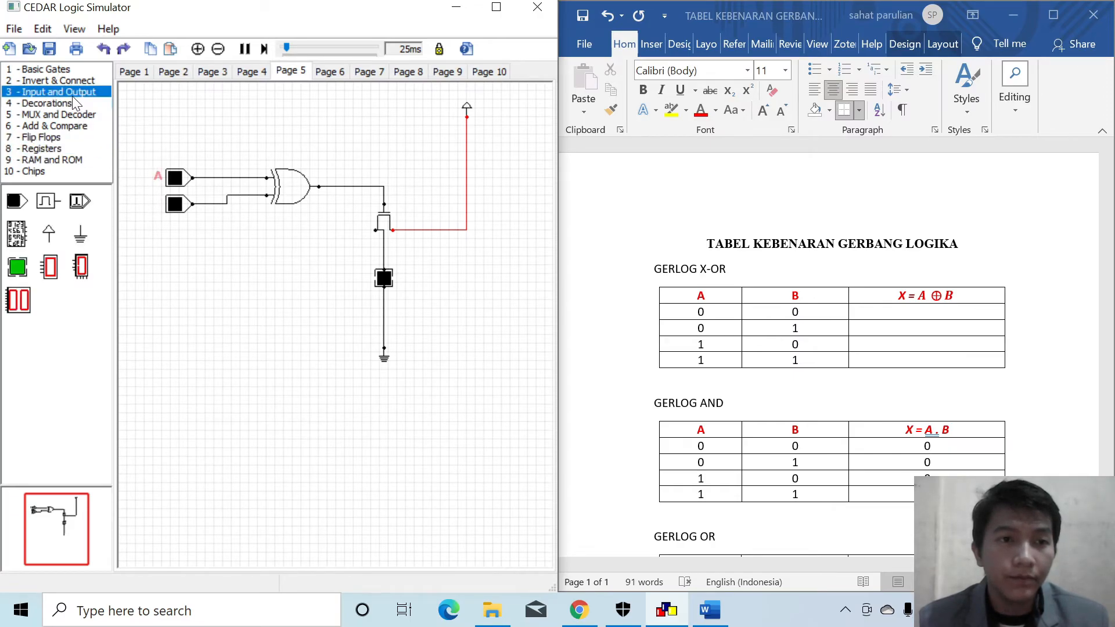
pyautogui.click(72, 105)
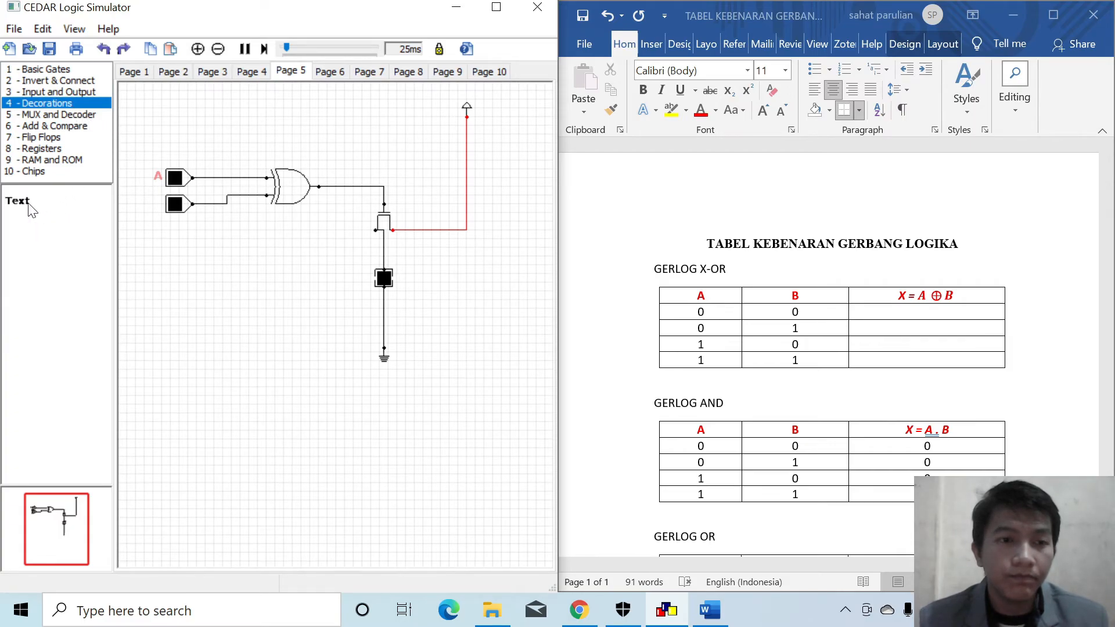
pyautogui.moveTo(23, 200); pyautogui.dragTo(140, 202)
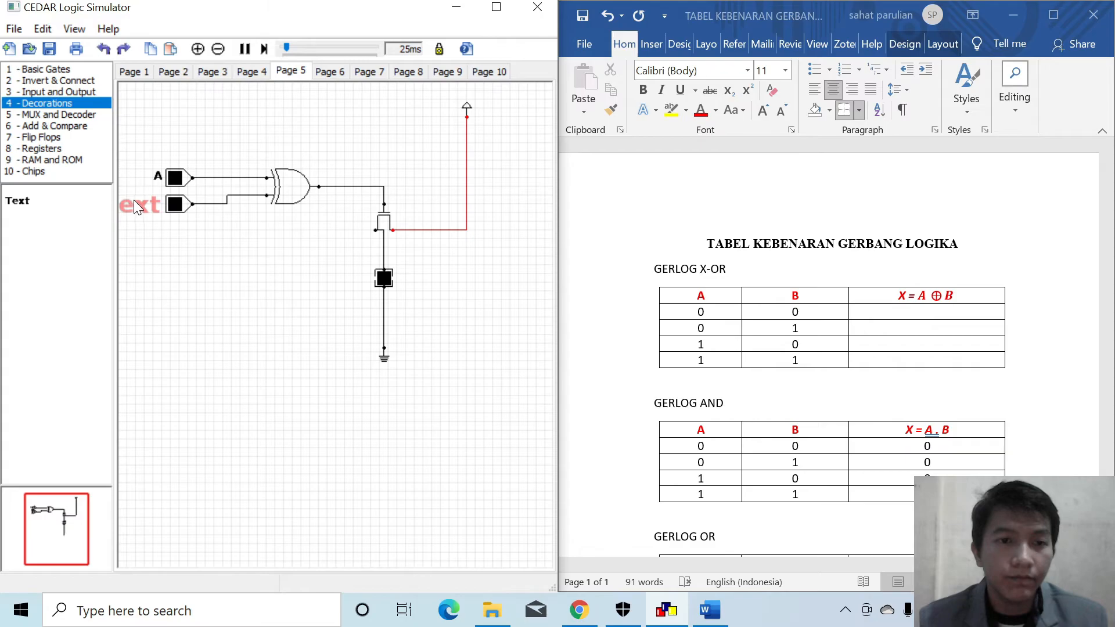
pyautogui.click(624, 176)
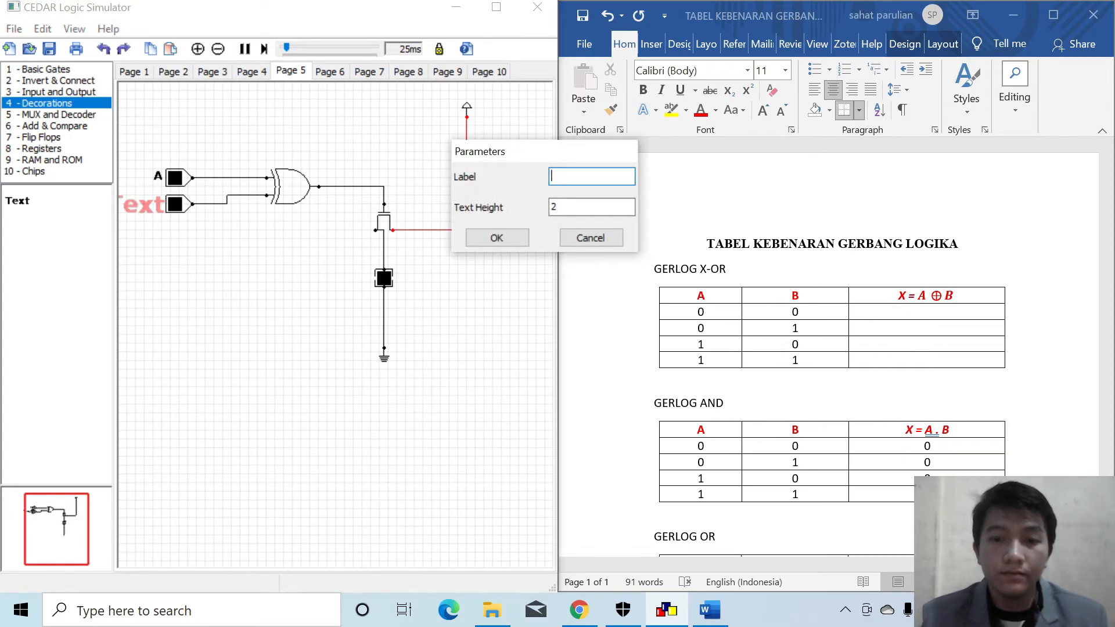
pyautogui.press('Tab')
pyautogui.press('BackSpace')
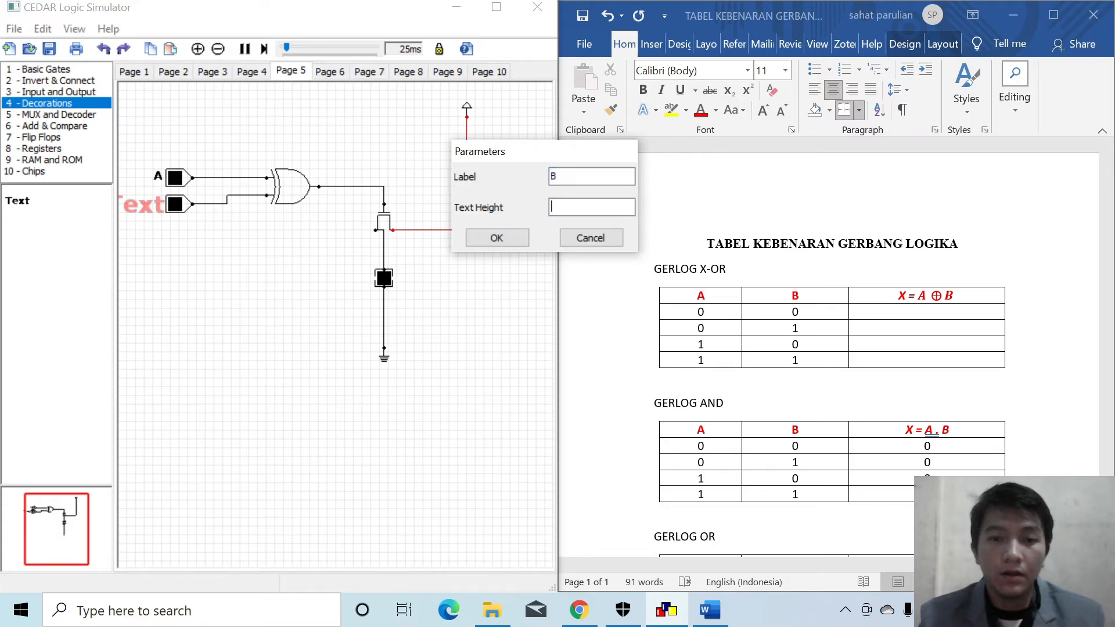
pyautogui.click(490, 238)
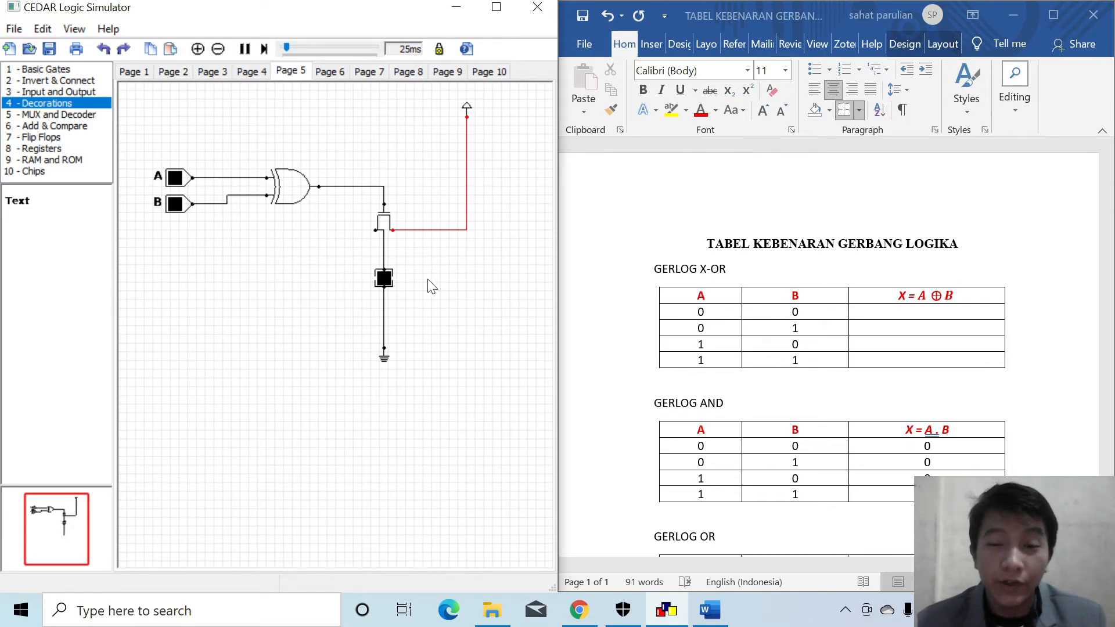
# Enter 0 in the X-OR table for A=0, B=0, and switch on only input B to record 1 for A=0, B=1
pyautogui.click(950, 319)
pyautogui.write('0')
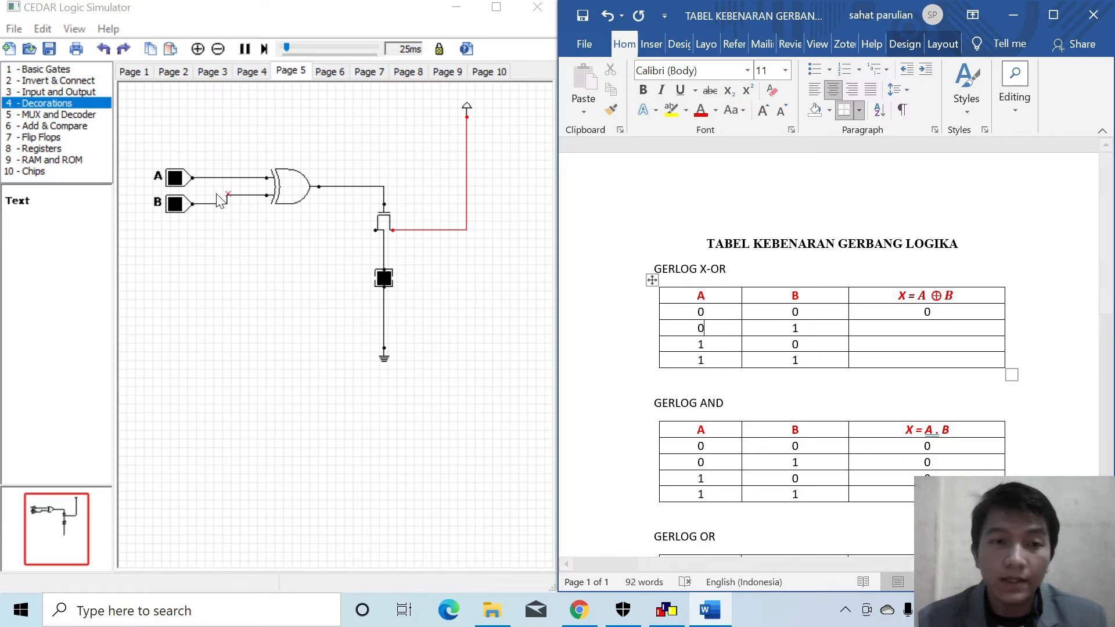
pyautogui.click(175, 180)
pyautogui.click(174, 180)
pyautogui.click(174, 204)
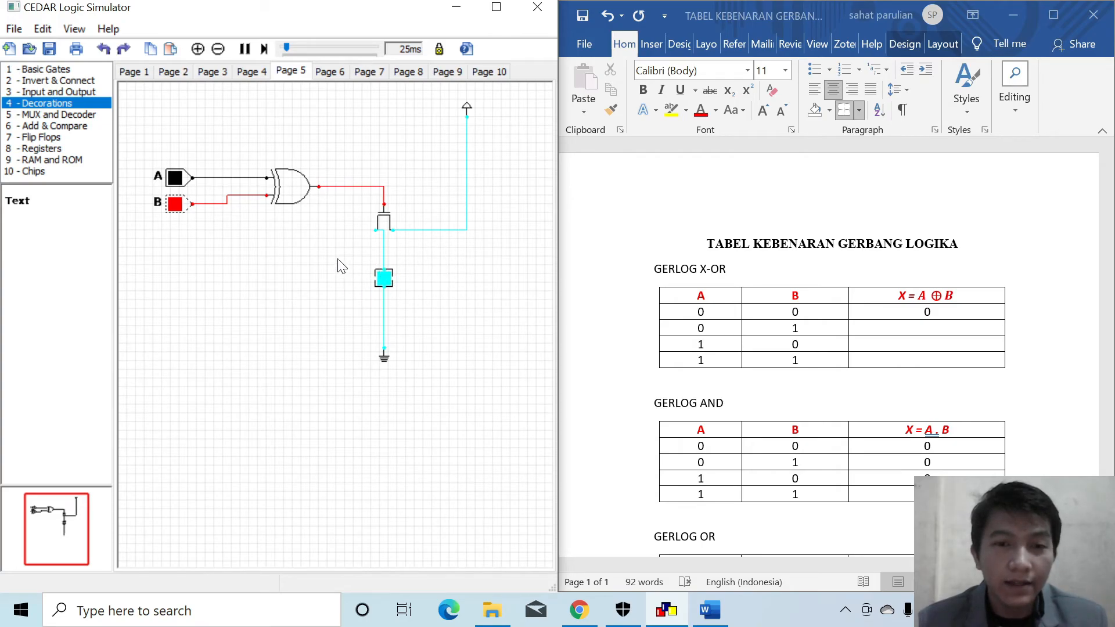
pyautogui.click(936, 329)
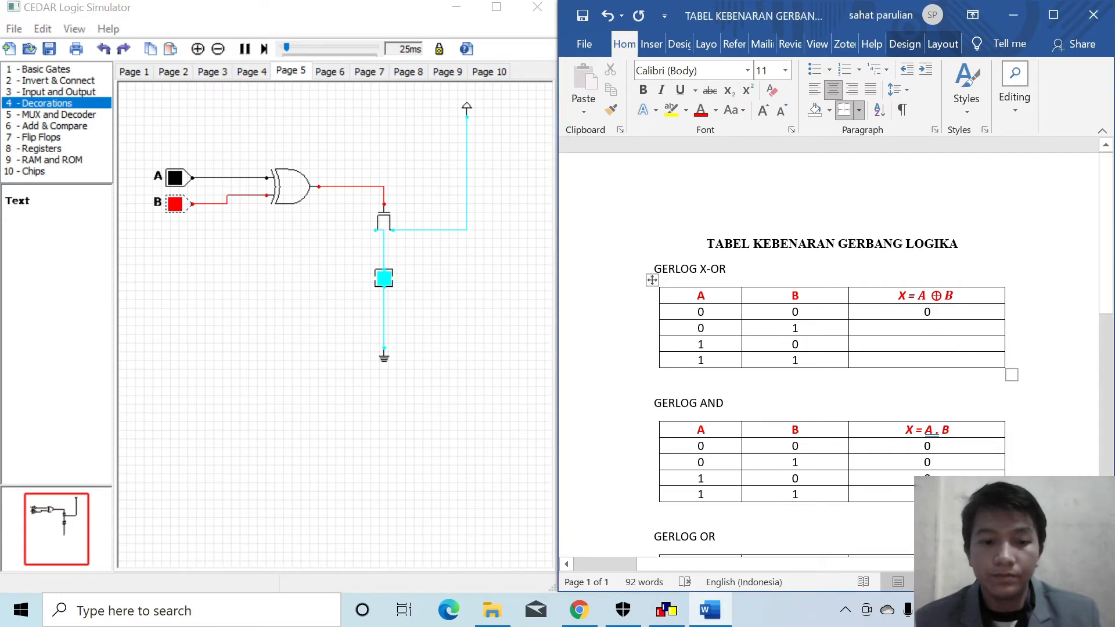
pyautogui.write('1')
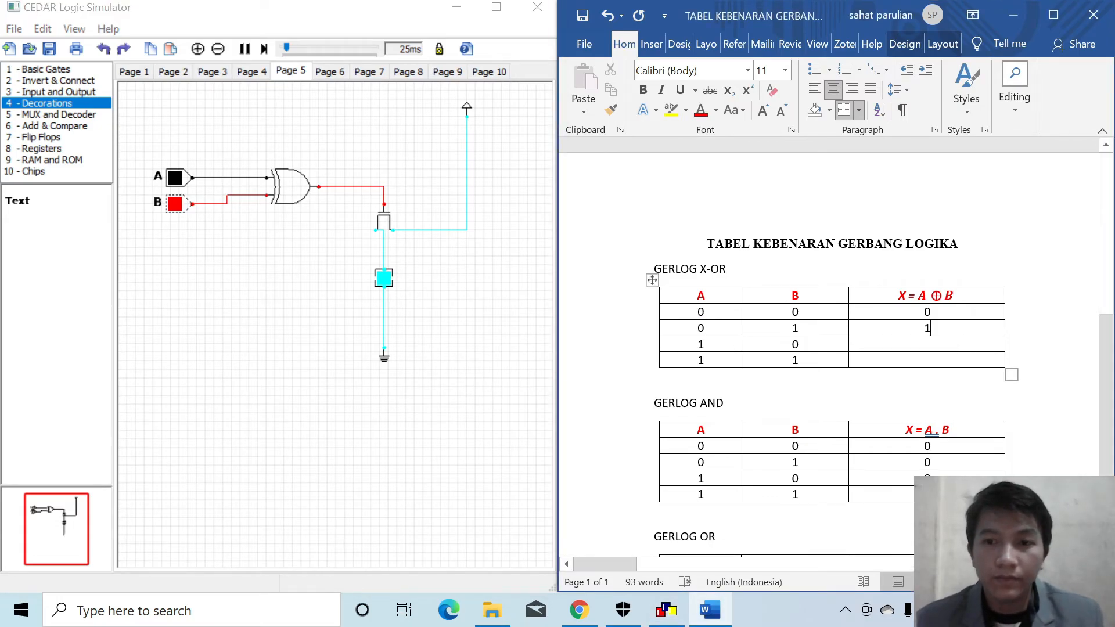
# Switch input B off and input A on in the XOR circuit, and enter 1 in the X-OR table for A=1, B=0
pyautogui.click(274, 306)
pyautogui.click(181, 207)
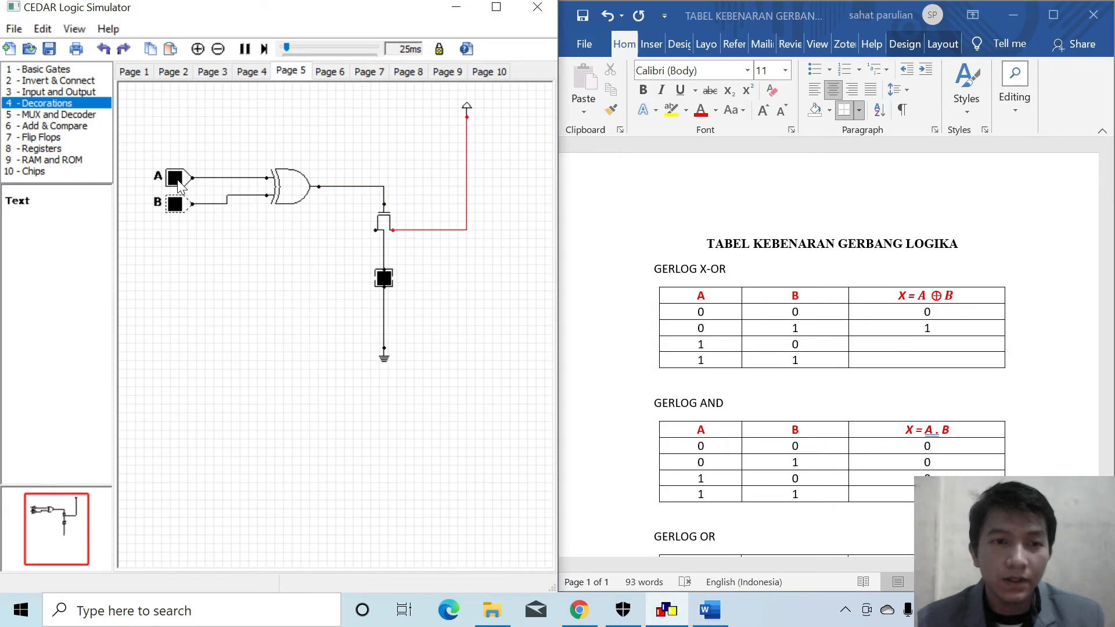
pyautogui.click(179, 182)
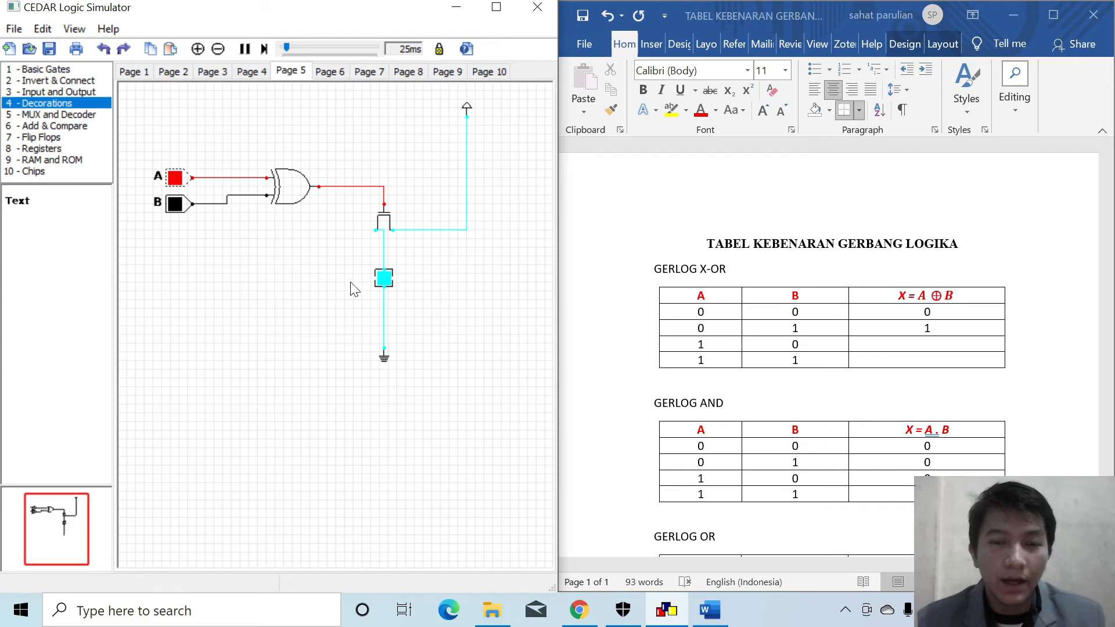
pyautogui.click(933, 351)
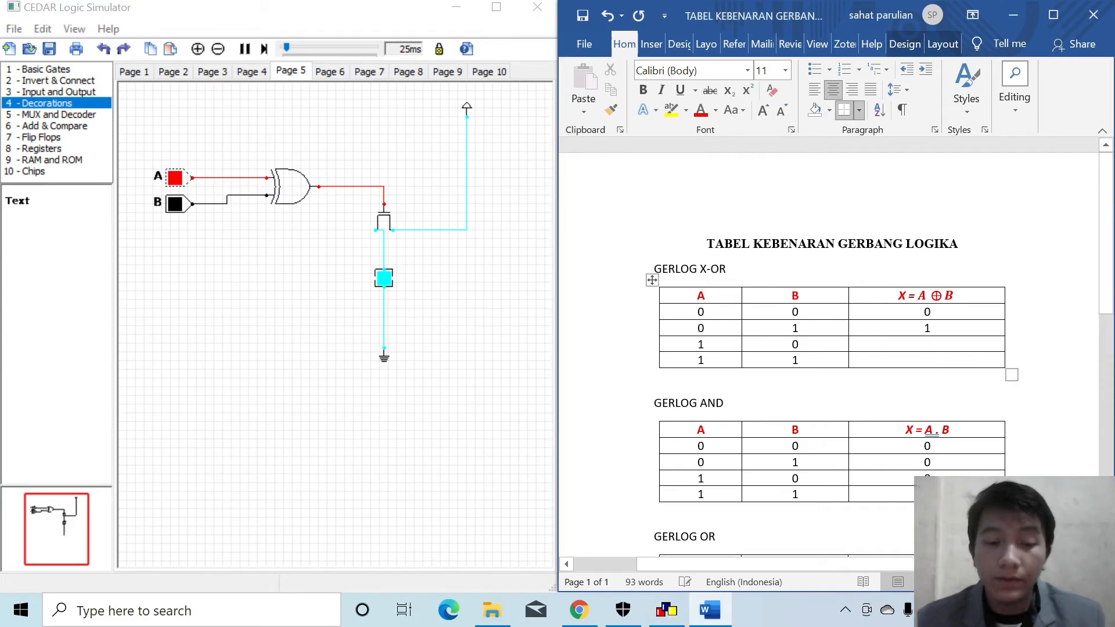
pyautogui.write('1')
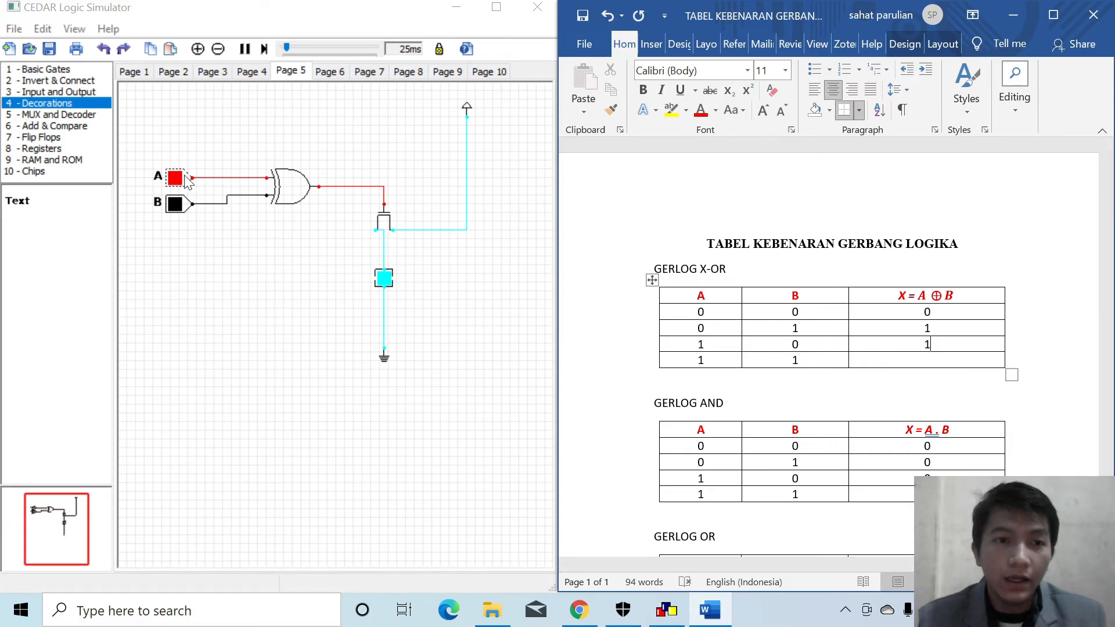
# Set both XOR circuit inputs A and B on, and enter 0 in the X-OR table for A=1, B=1
pyautogui.click(185, 182)
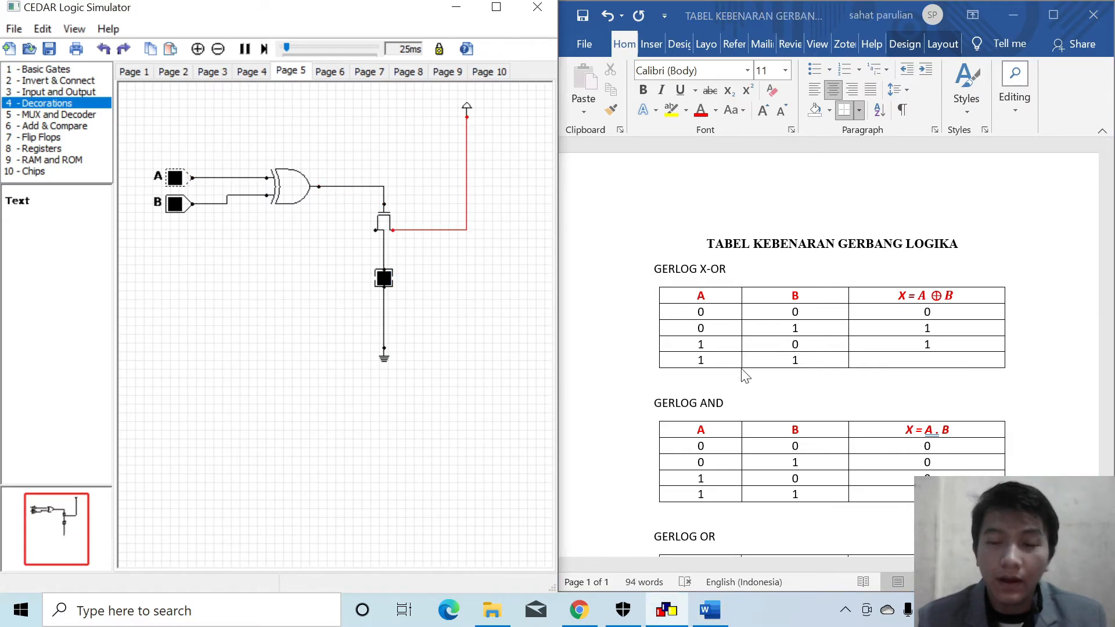
pyautogui.click(175, 177)
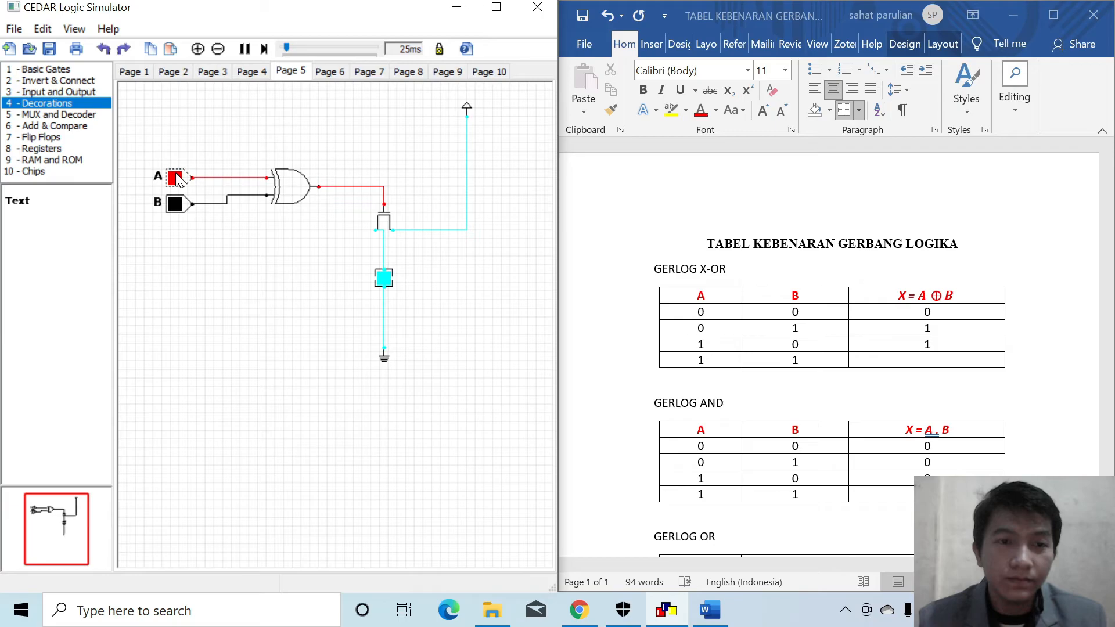
pyautogui.click(175, 204)
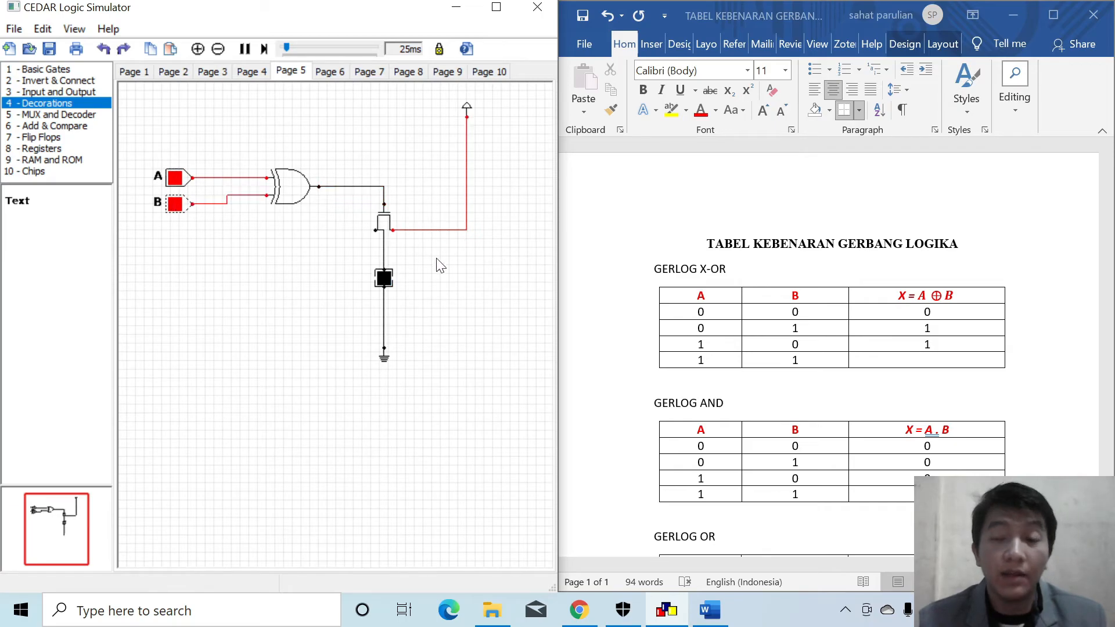
pyautogui.click(929, 347)
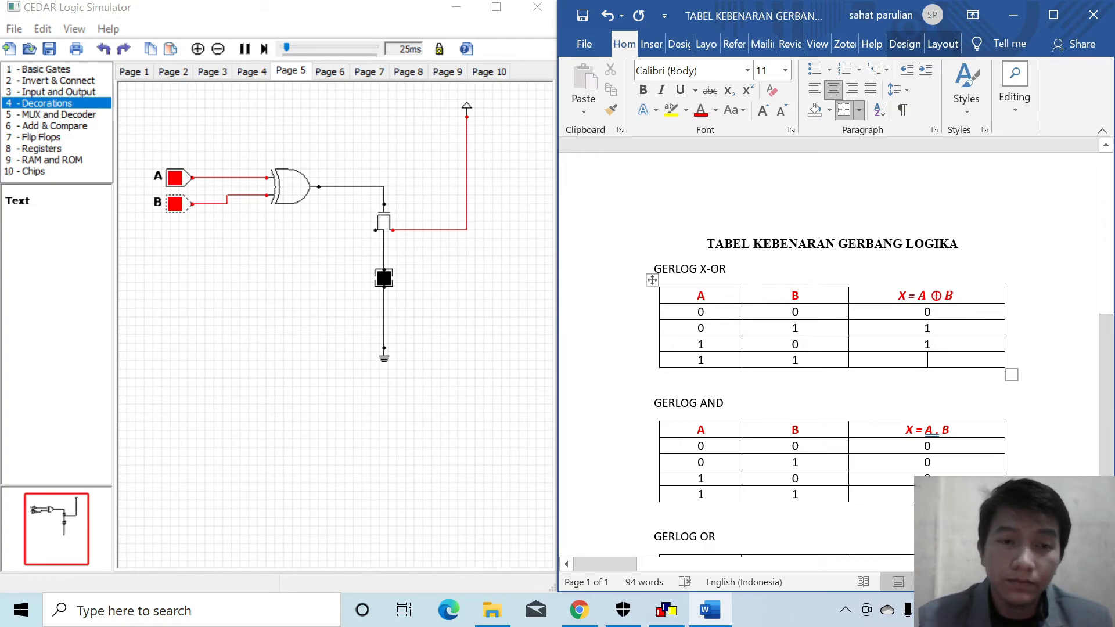
pyautogui.write('0')
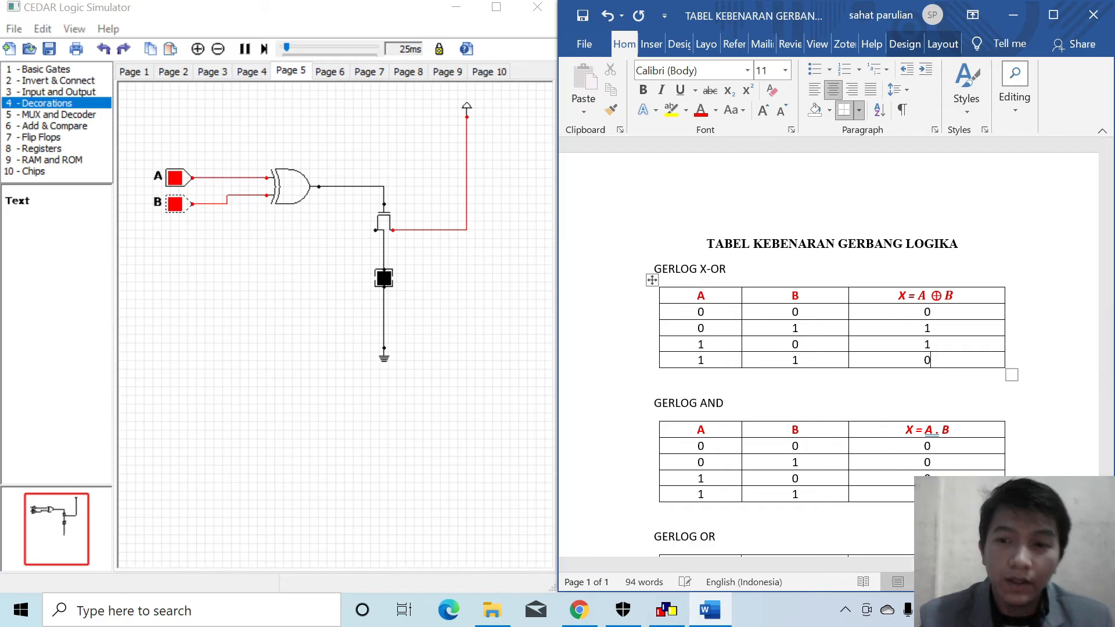
# Switch inputs B and A of the XOR circuit back off
pyautogui.click(327, 281)
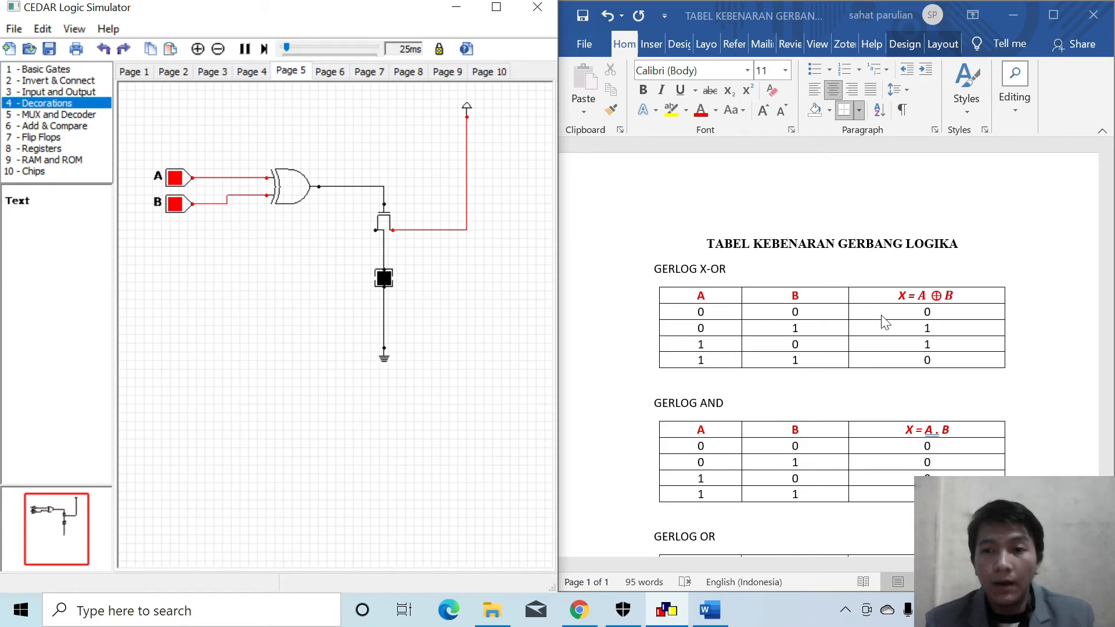
pyautogui.click(936, 316)
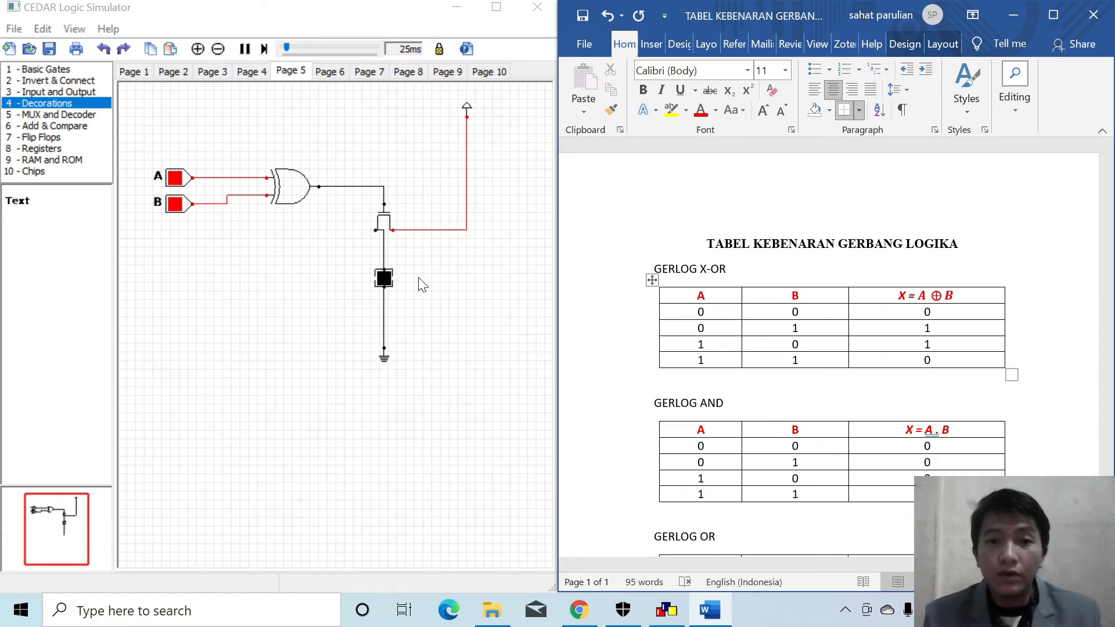
pyautogui.click(175, 203)
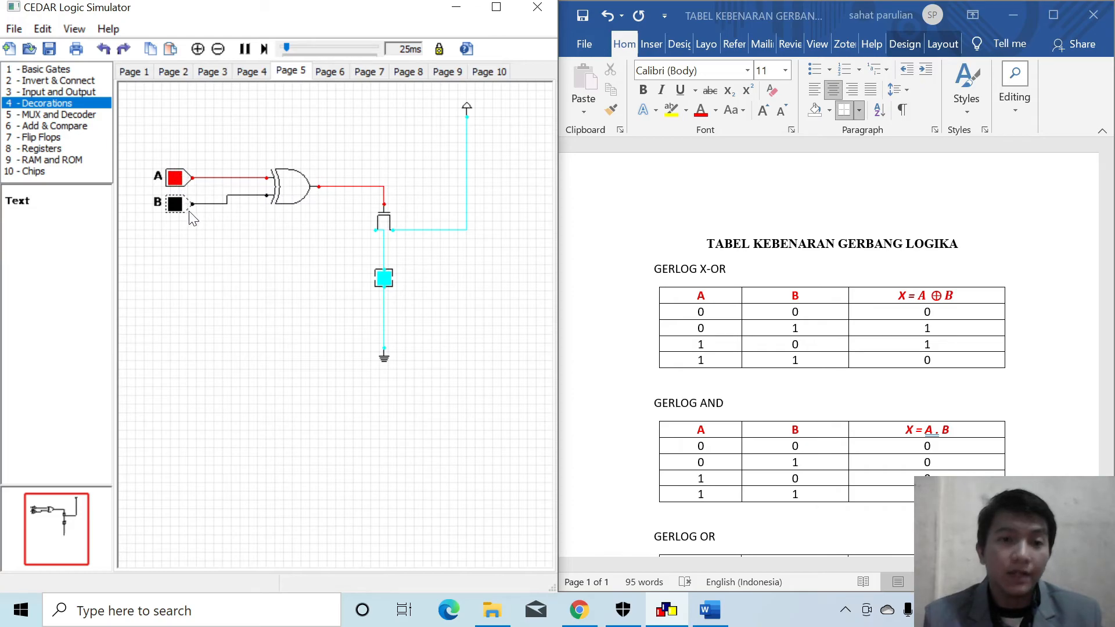
pyautogui.click(174, 178)
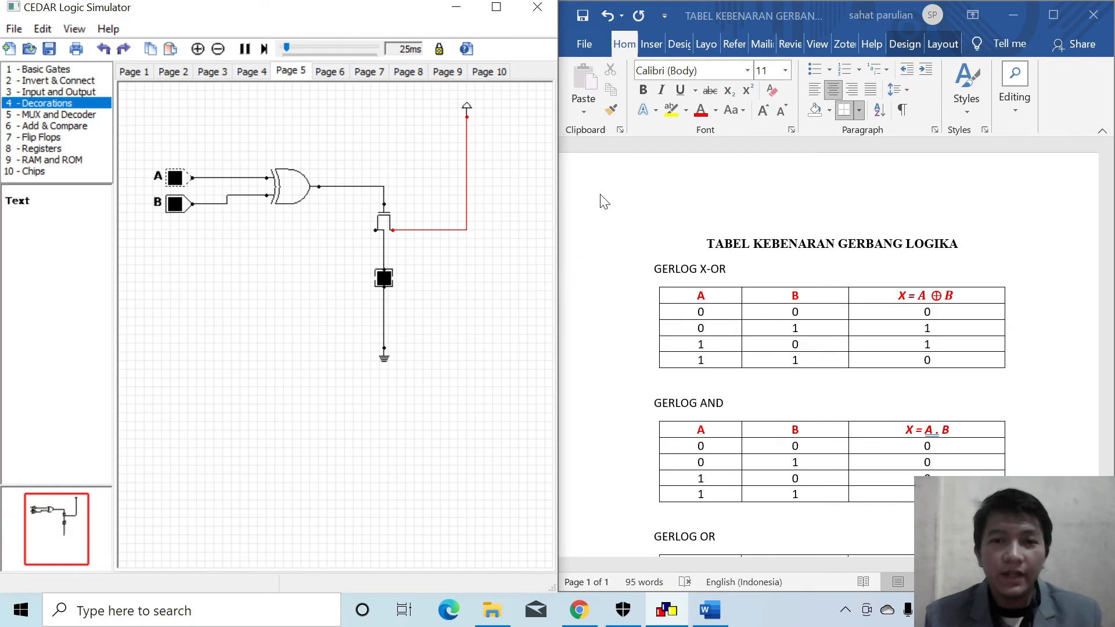
# Review the earlier gate circuits on Page 4 and Page 2 of the simulator
pyautogui.click(1108, 192)
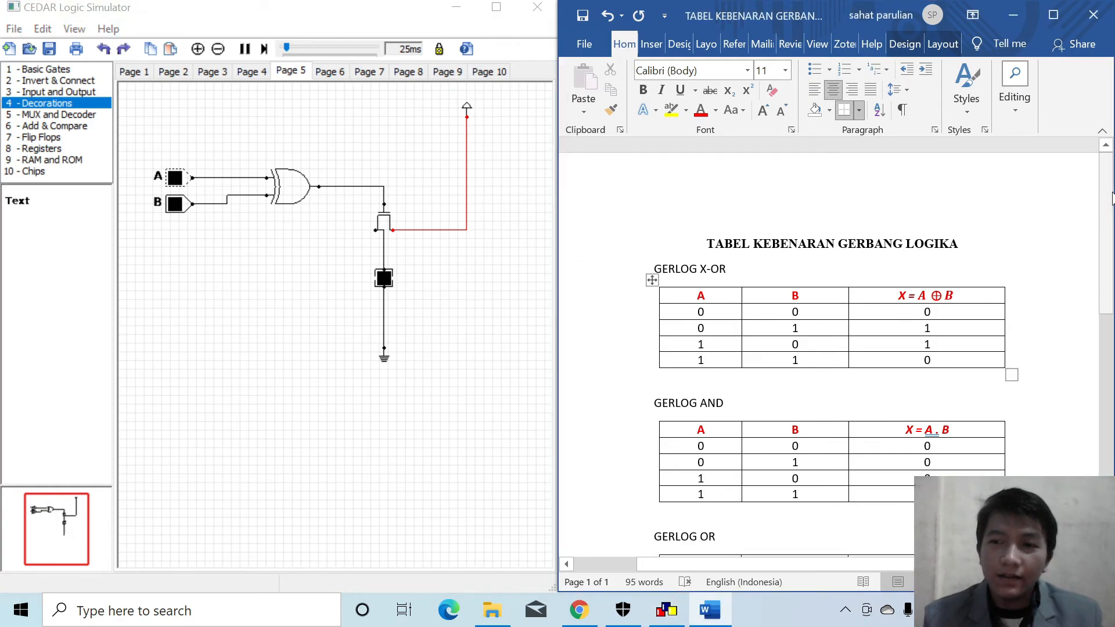
pyautogui.moveTo(1108, 192)
pyautogui.mouseDown()
pyautogui.moveTo(1112, 439)
pyautogui.moveTo(1099, 197)
pyautogui.moveTo(1099, 229)
pyautogui.moveTo(1098, 402)
pyautogui.moveTo(1113, 189)
pyautogui.mouseUp()
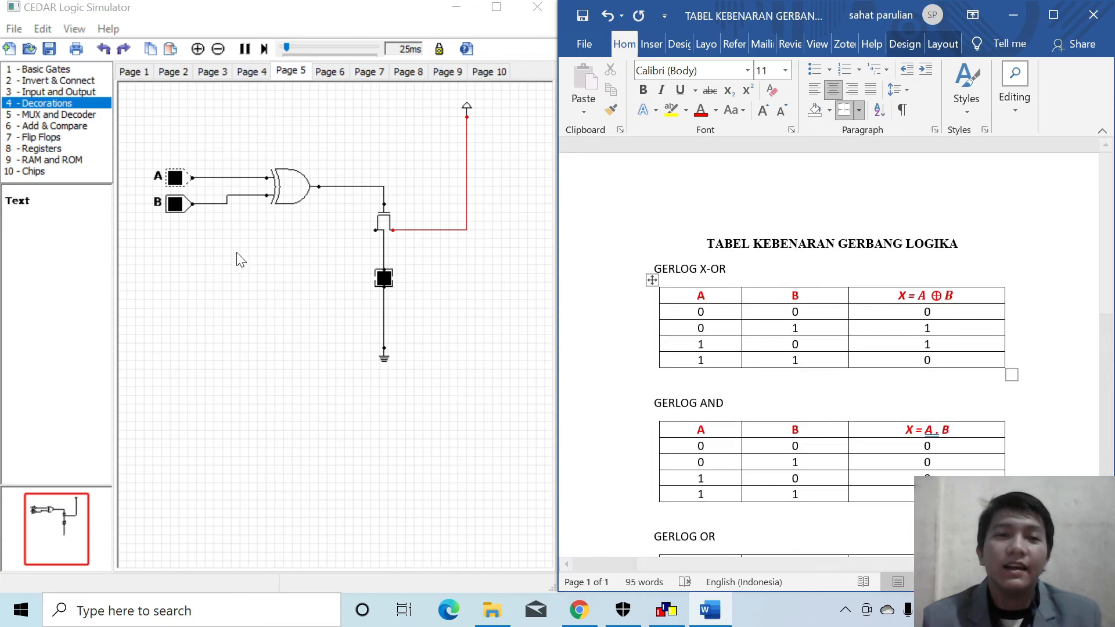
pyautogui.click(237, 319)
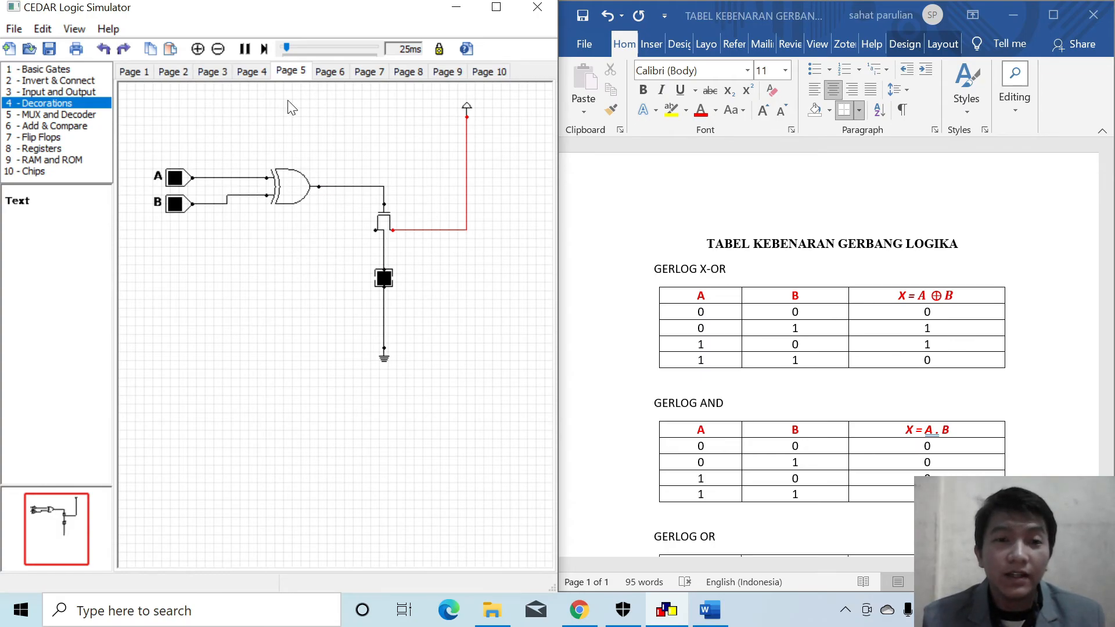
pyautogui.click(256, 74)
pyautogui.click(180, 72)
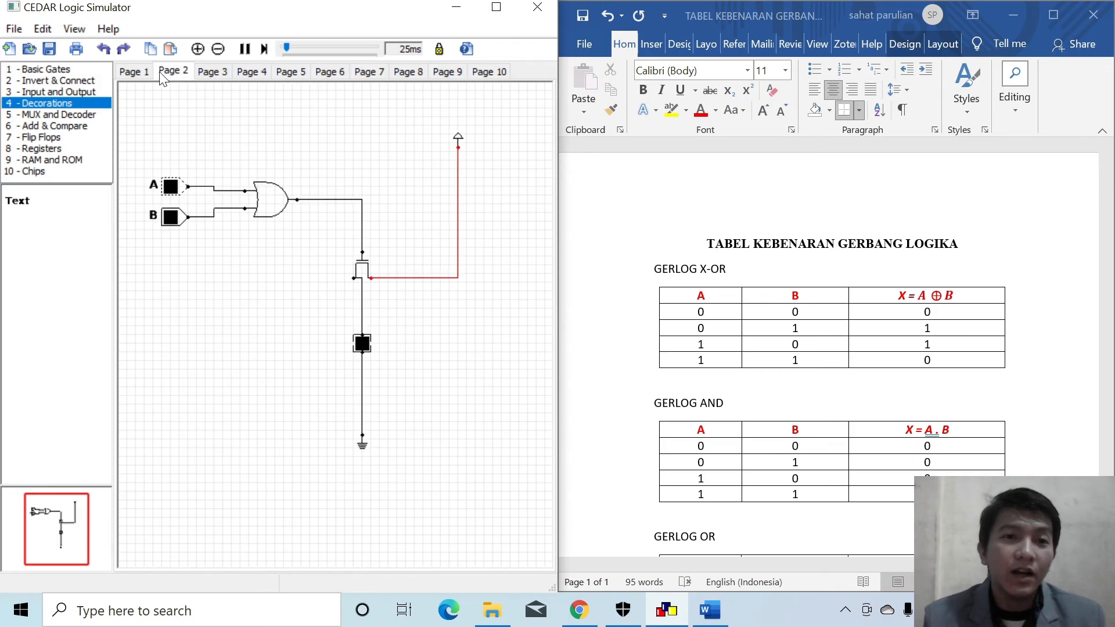
# Look through the Input and Output, Decorations, Add & Compare, Registers and Chips component categories of the simulator
pyautogui.click(138, 72)
pyautogui.click(182, 73)
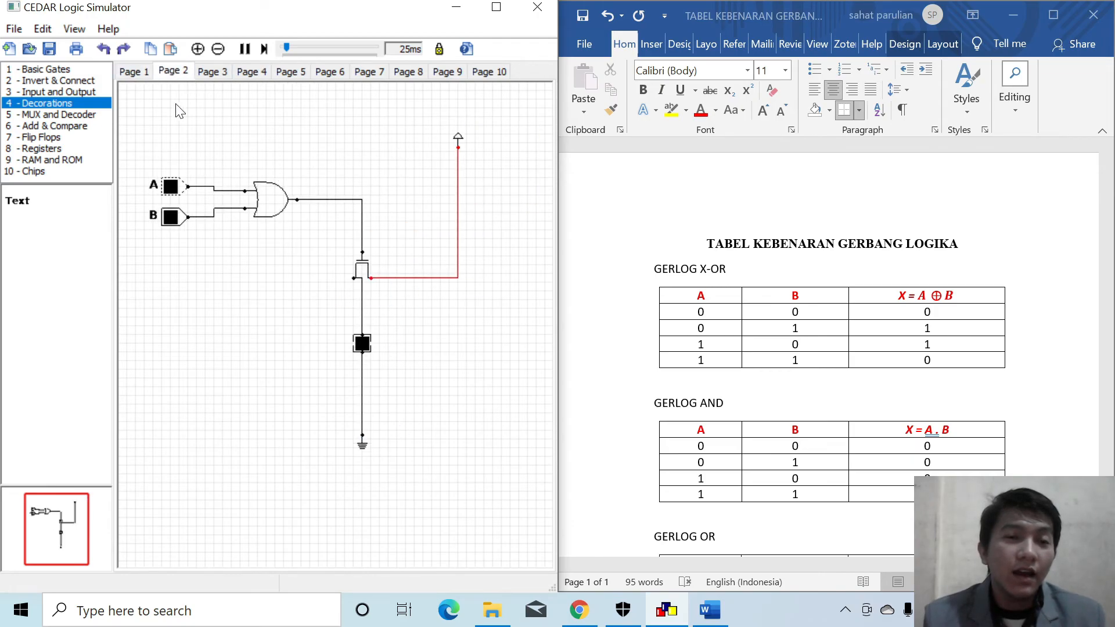
pyautogui.click(67, 89)
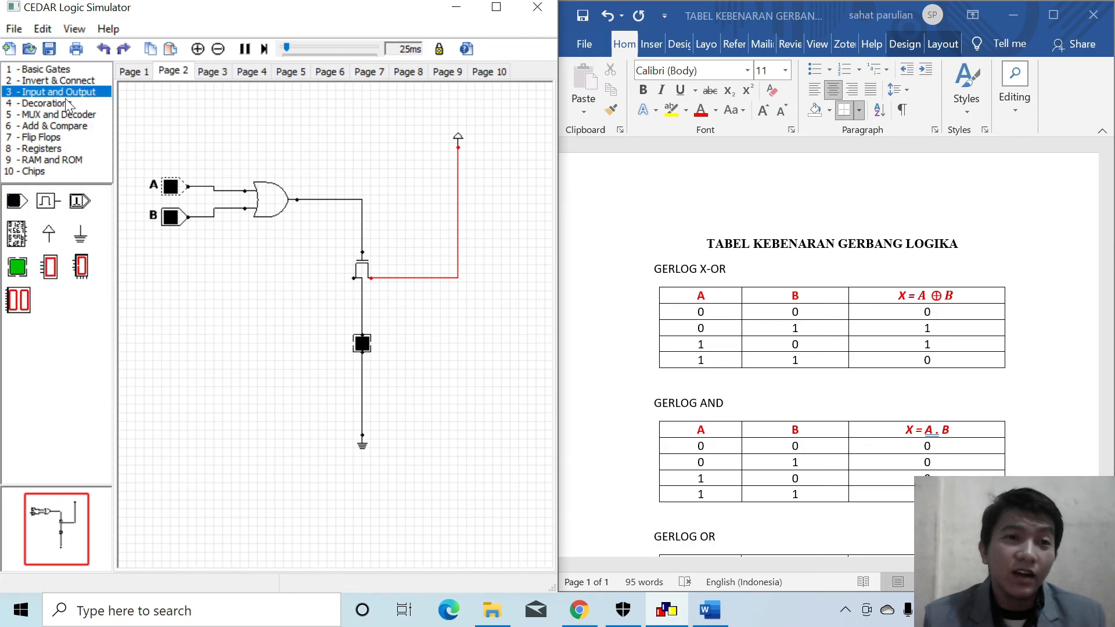
pyautogui.click(67, 105)
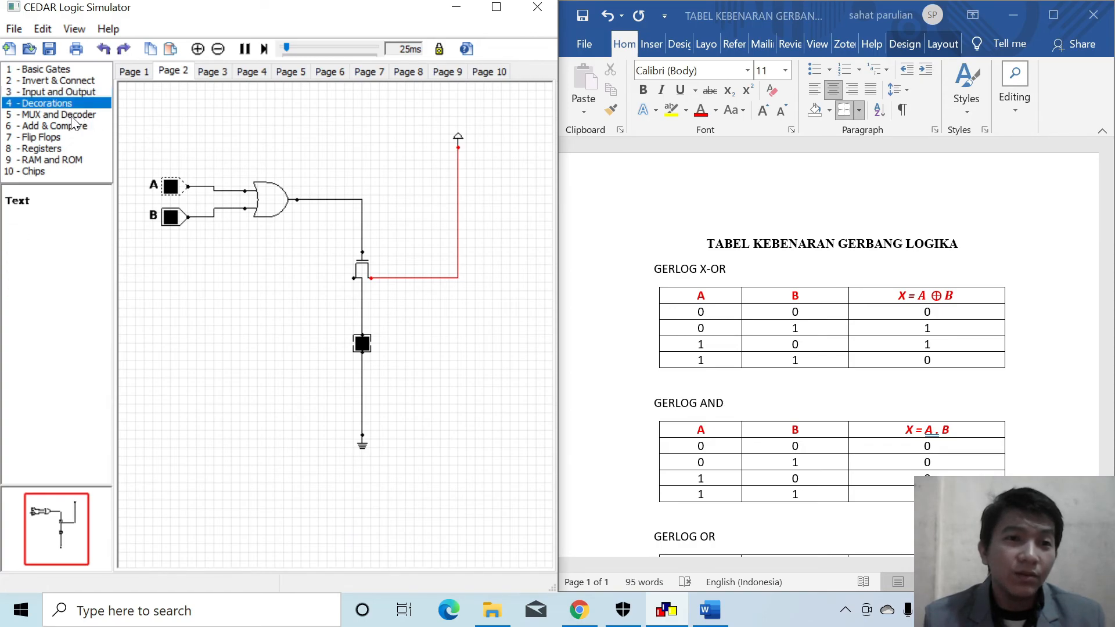
pyautogui.click(75, 127)
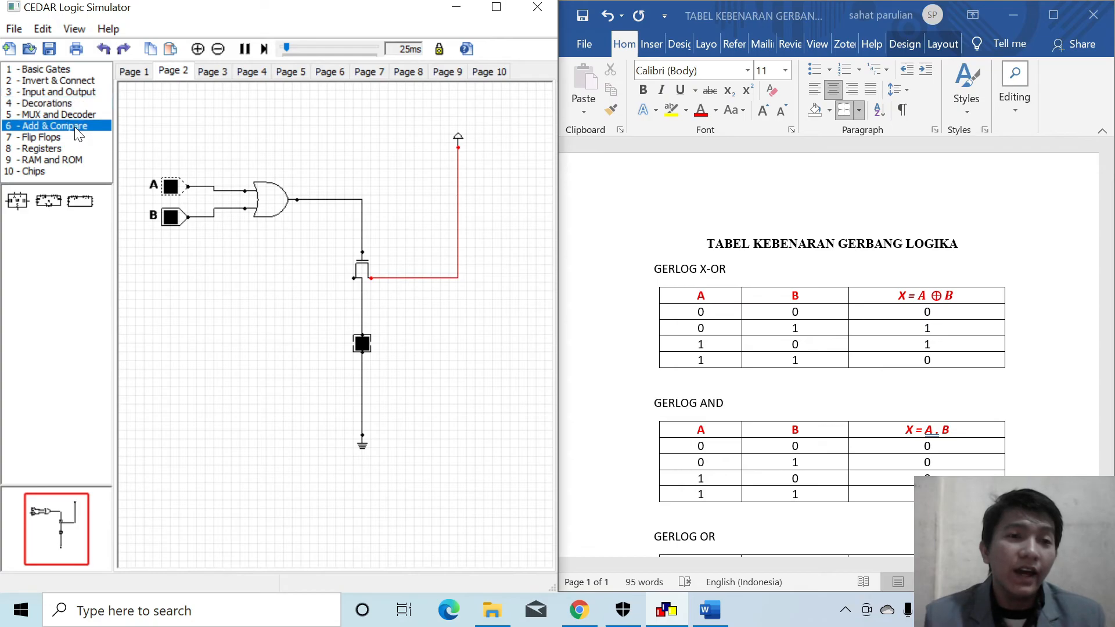
pyautogui.click(57, 148)
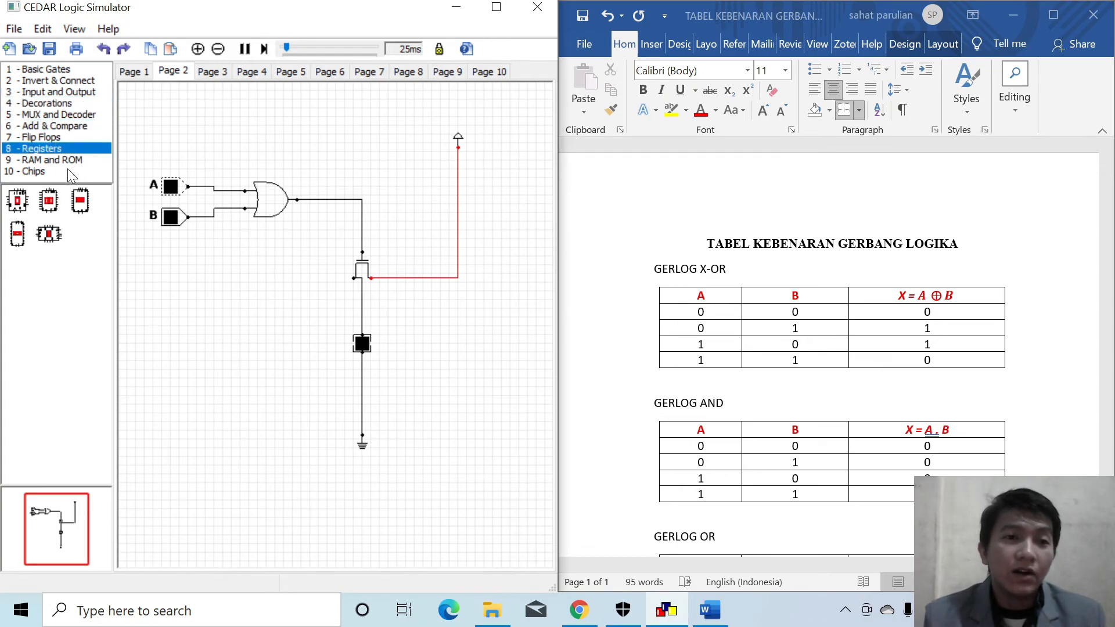
pyautogui.click(42, 174)
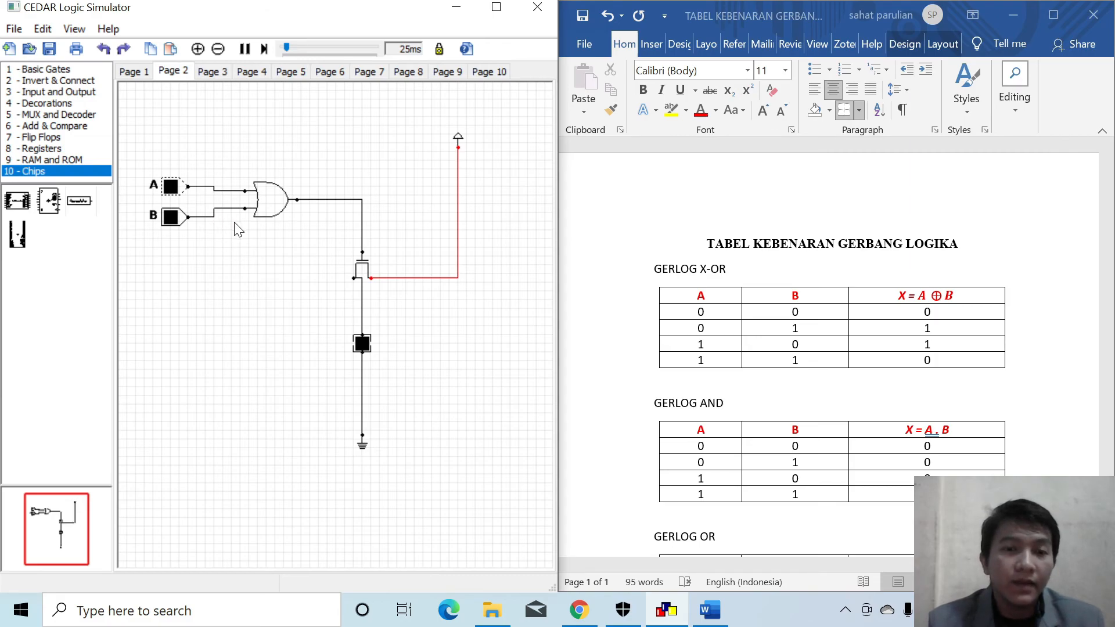
# Review the completed X-OR, AND and OR truth tables in the Word document alongside the OR gate circuit
pyautogui.click(207, 170)
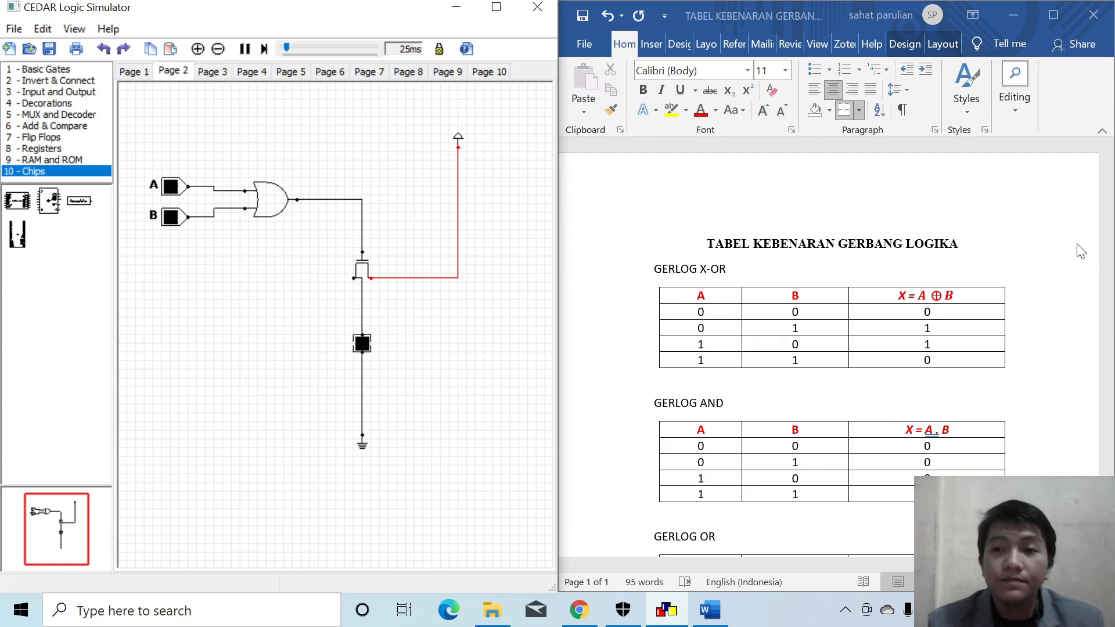
pyautogui.moveTo(1107, 250)
pyautogui.mouseDown()
pyautogui.moveTo(1108, 447)
pyautogui.moveTo(1110, 207)
pyautogui.moveTo(1110, 264)
pyautogui.mouseUp()
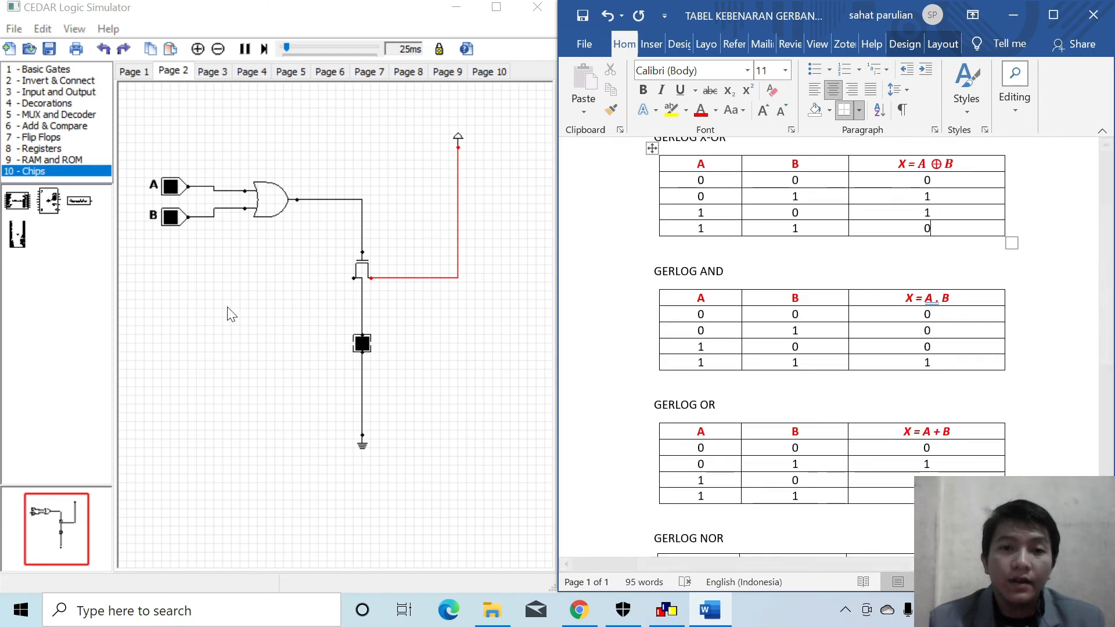
pyautogui.click(190, 277)
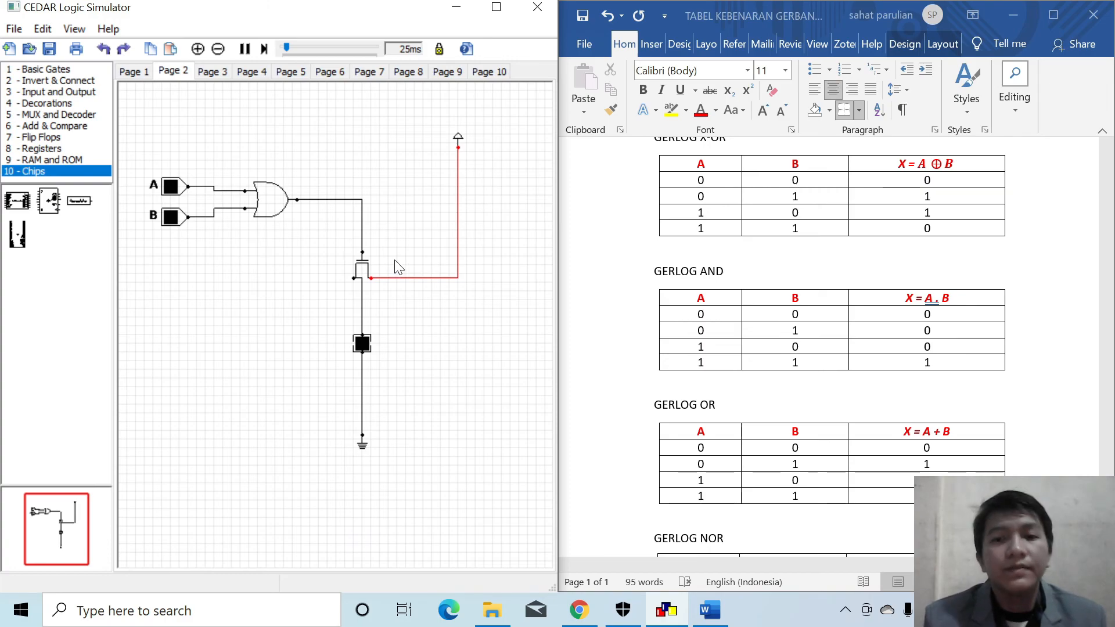
pyautogui.click(1067, 245)
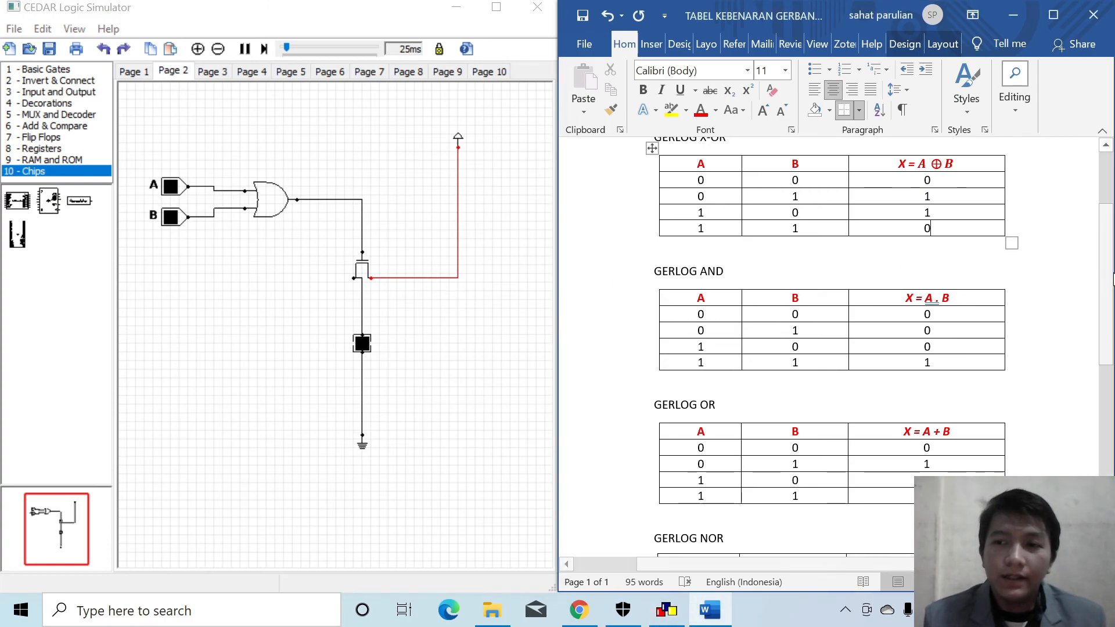
pyautogui.moveTo(1109, 281); pyautogui.dragTo(1107, 247)
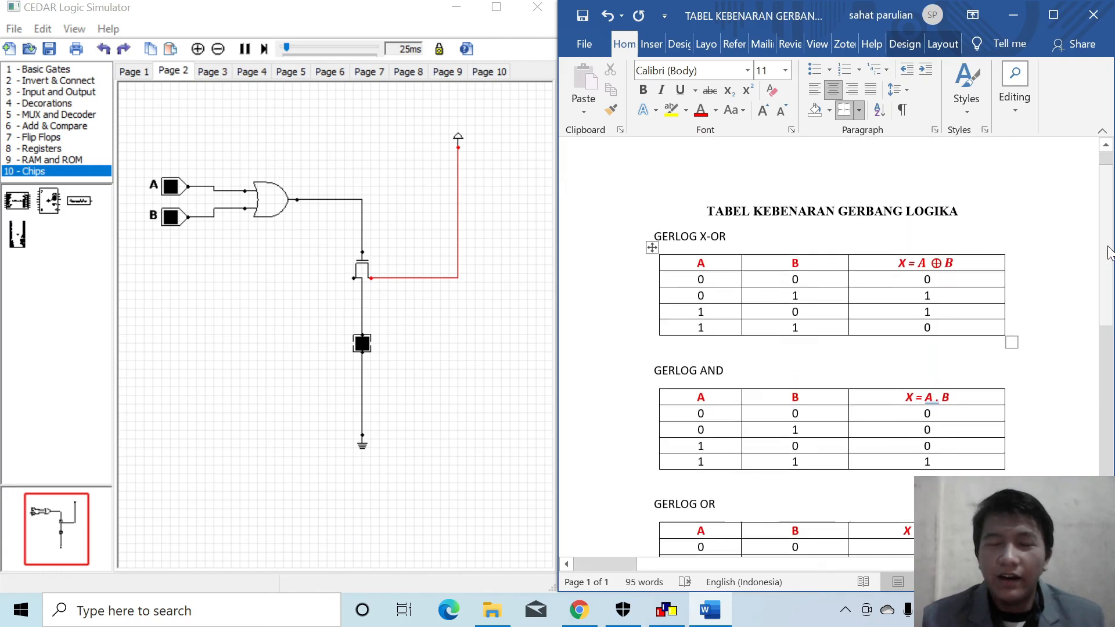
# Examine the gate symbols available in the Basic Gates category of the simulator from start to end
pyautogui.click(62, 70)
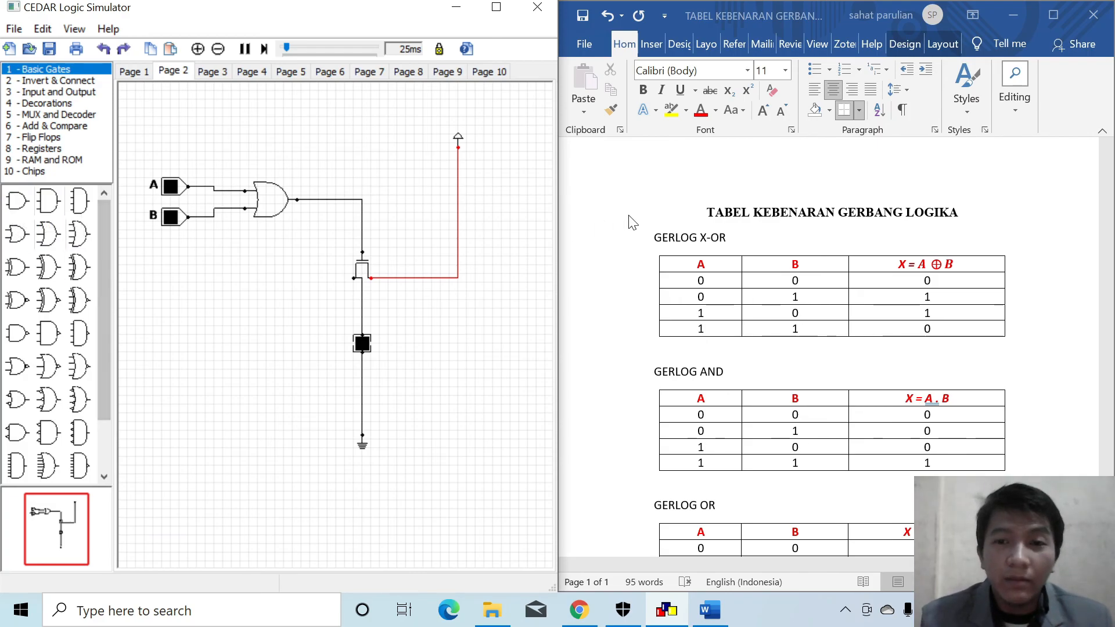
pyautogui.moveTo(106, 263); pyautogui.dragTo(97, 311)
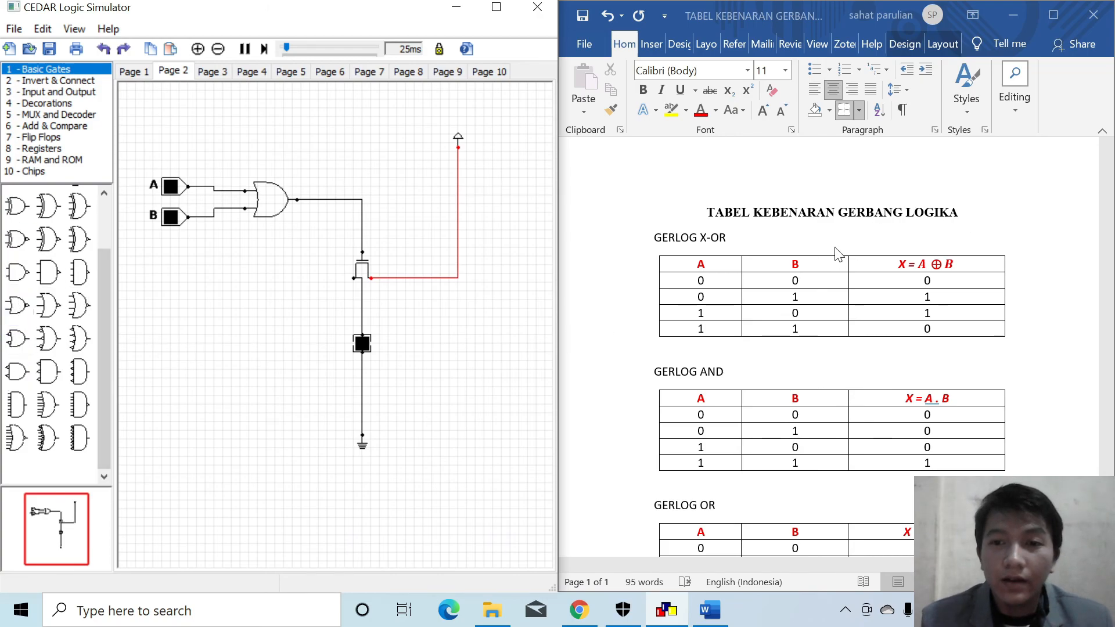
pyautogui.moveTo(104, 267); pyautogui.dragTo(105, 200)
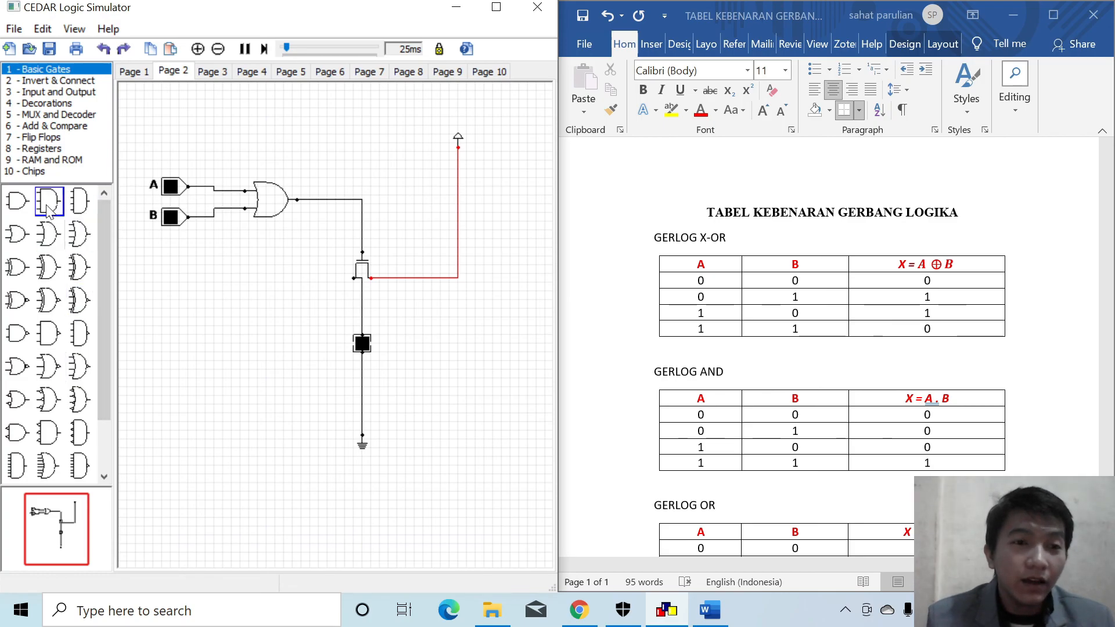
pyautogui.moveTo(104, 346); pyautogui.dragTo(99, 417)
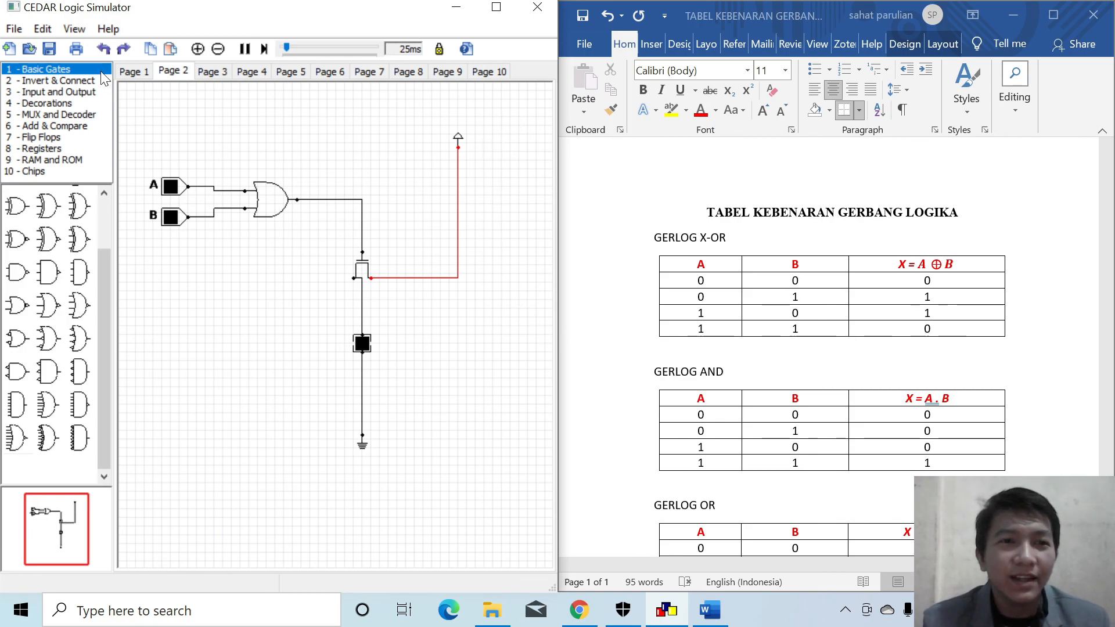
# Try to save the circuit as "Cedar Logic Simulator" in the Documents folder, using the Circuit files (*.cdl) format
pyautogui.click(51, 50)
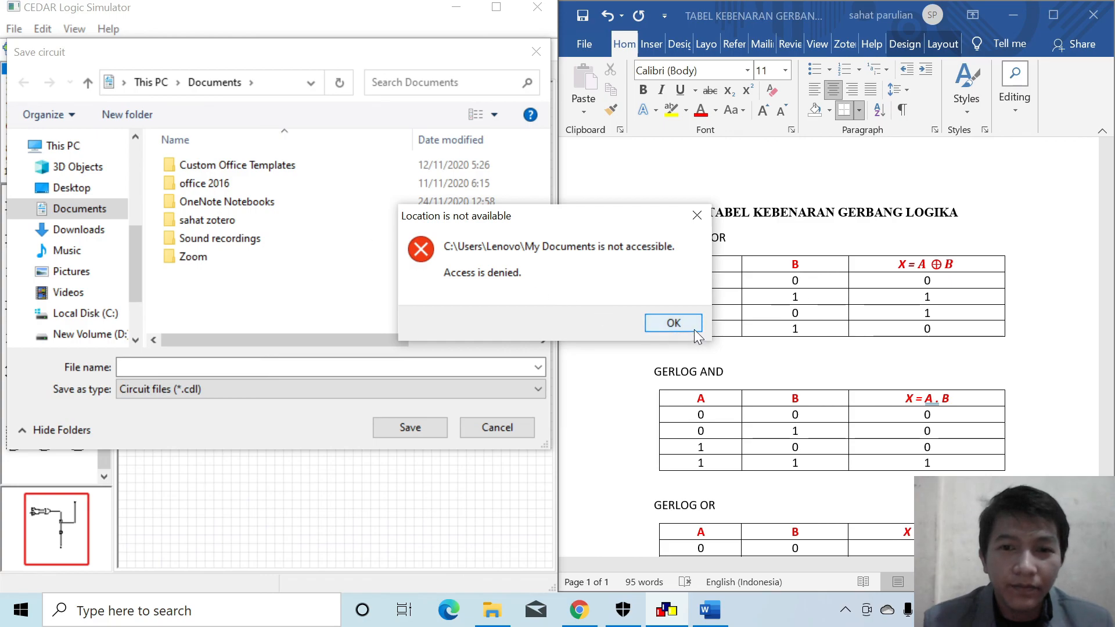
pyautogui.click(673, 323)
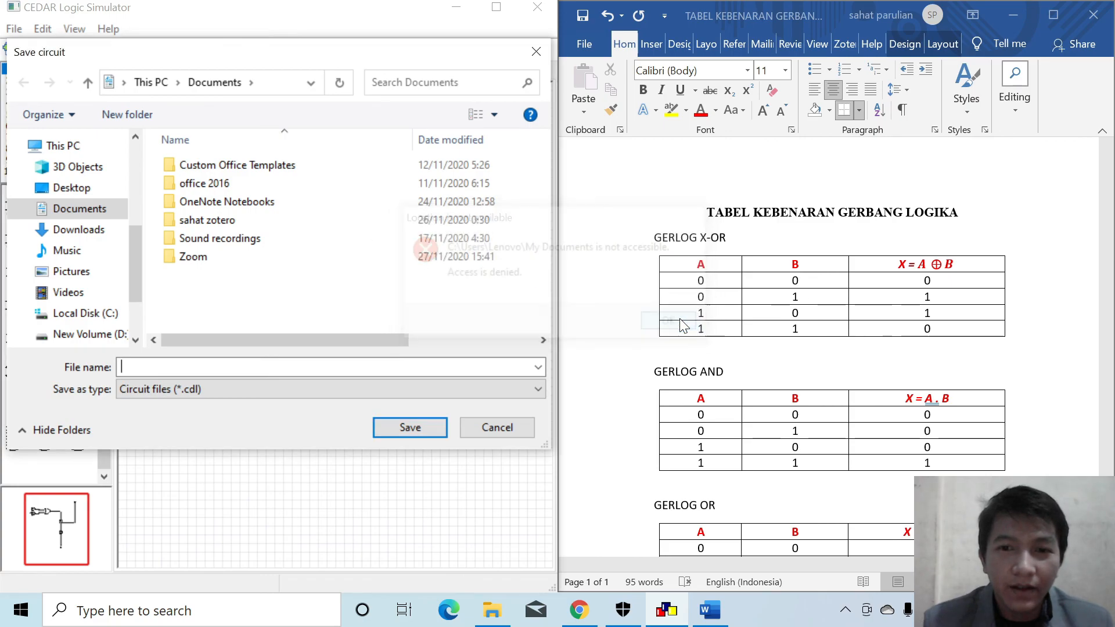
pyautogui.click(92, 215)
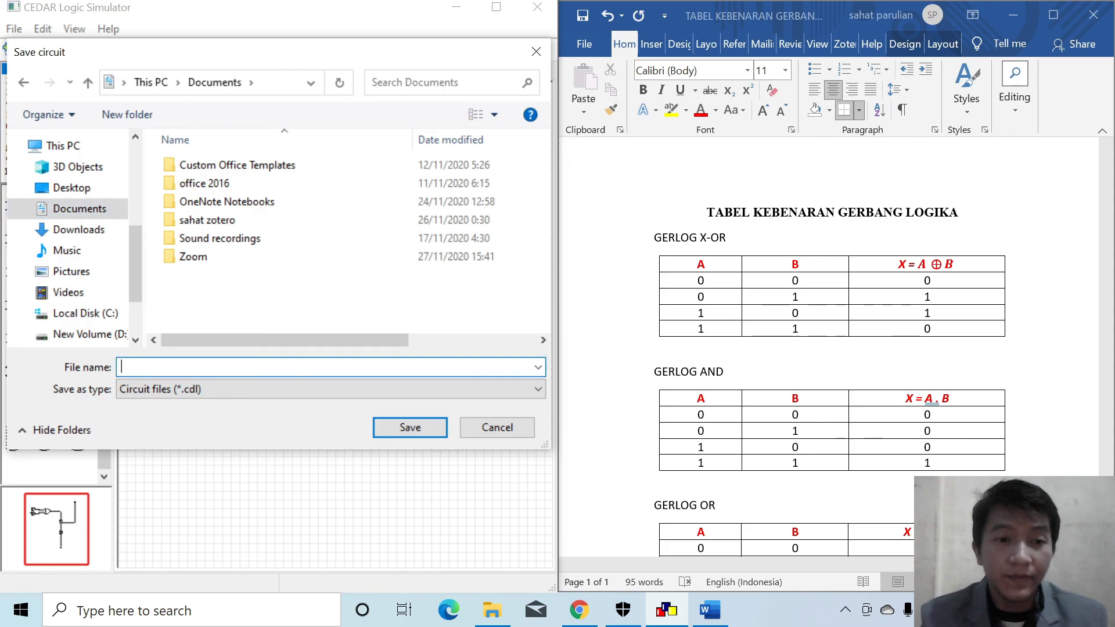
pyautogui.write('Cedar Logic')
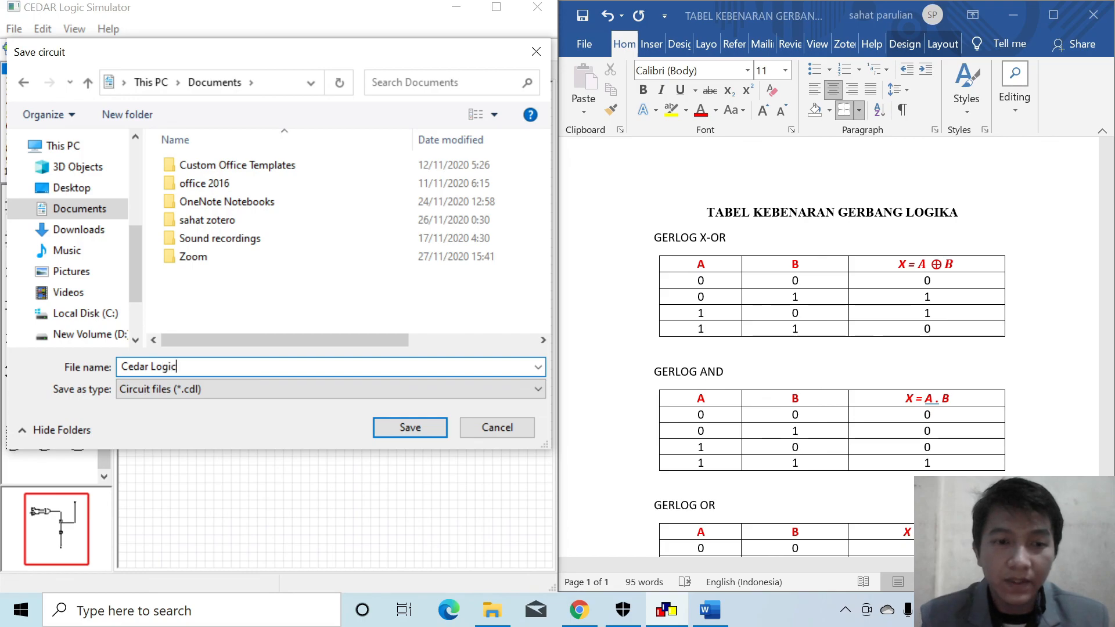
pyautogui.write(' Simulator')
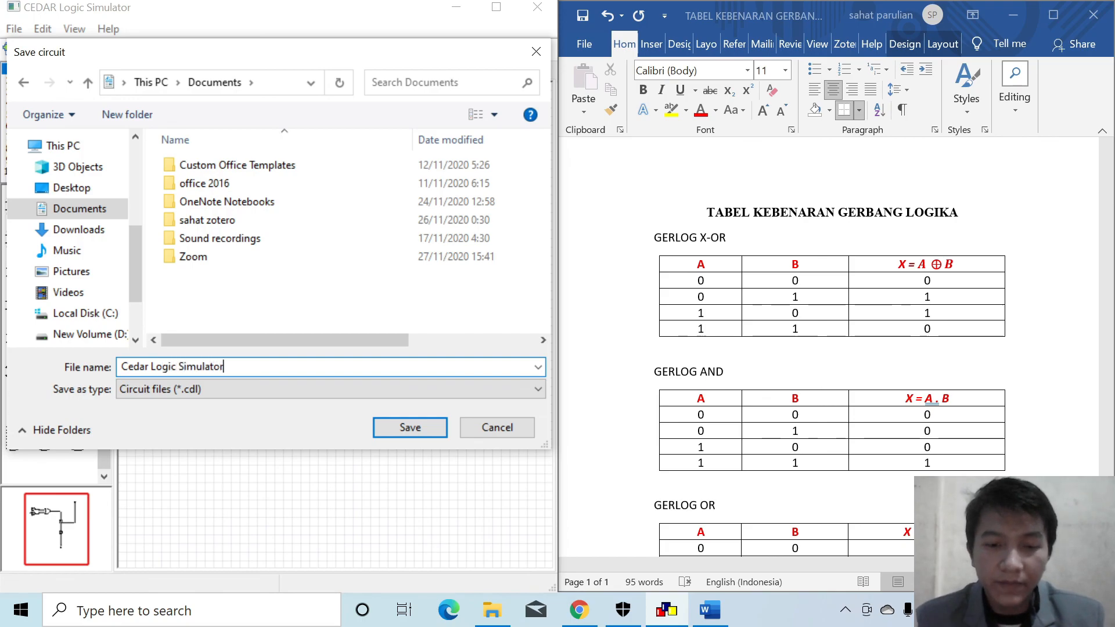
pyautogui.click(397, 427)
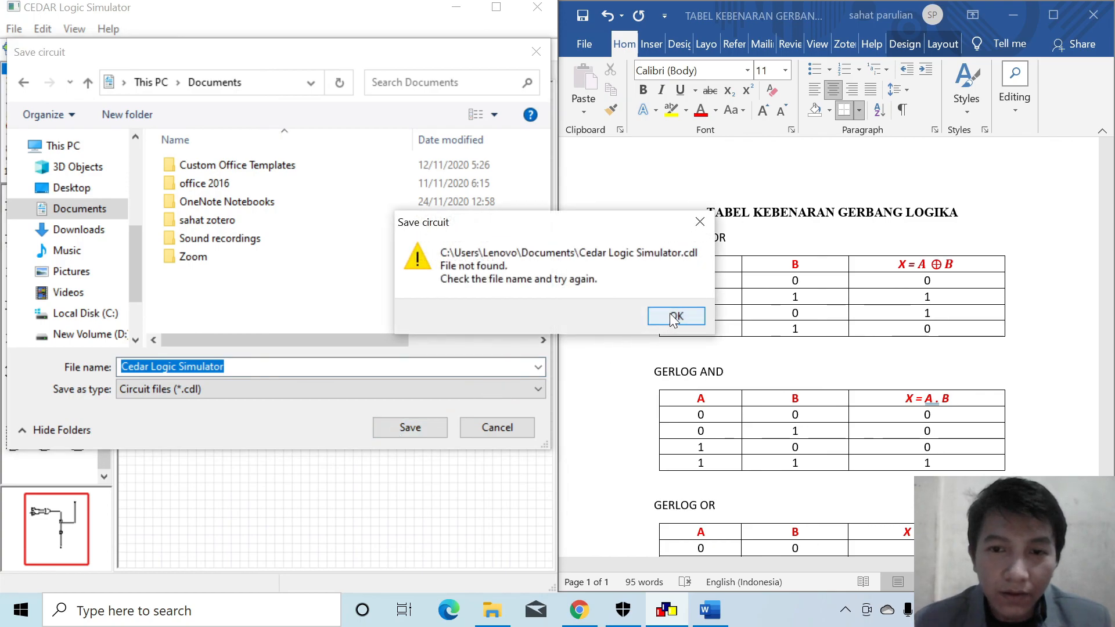
pyautogui.click(675, 316)
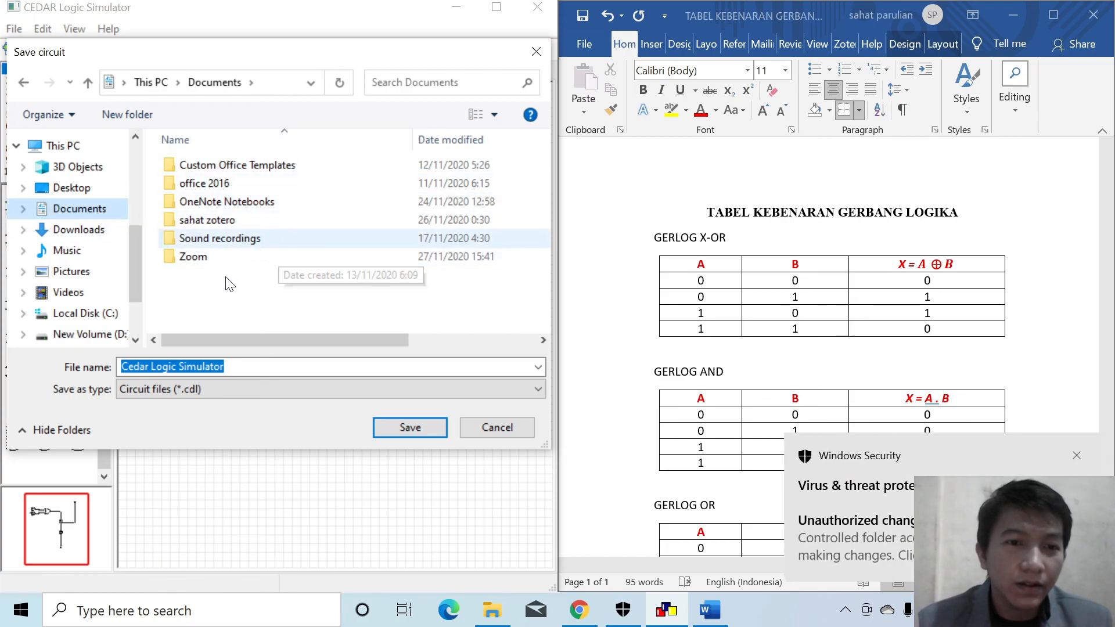
# Save the Cedar Logic Simulator circuit file in the Users folder on Local Disk (C:)
pyautogui.click(92, 315)
pyautogui.doubleClick(233, 240)
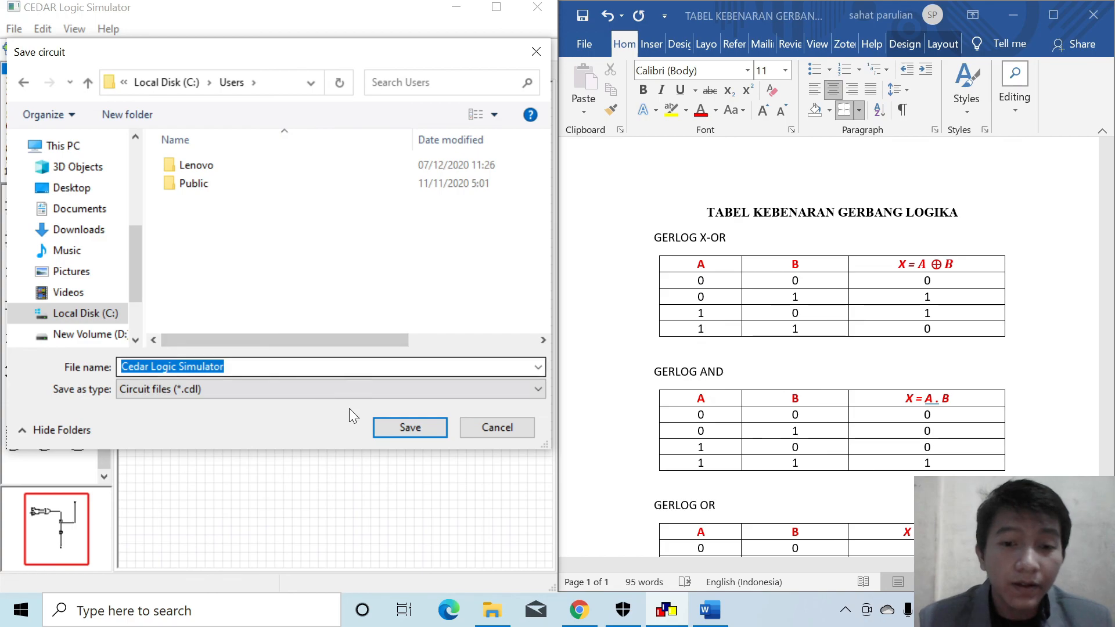
pyautogui.click(398, 427)
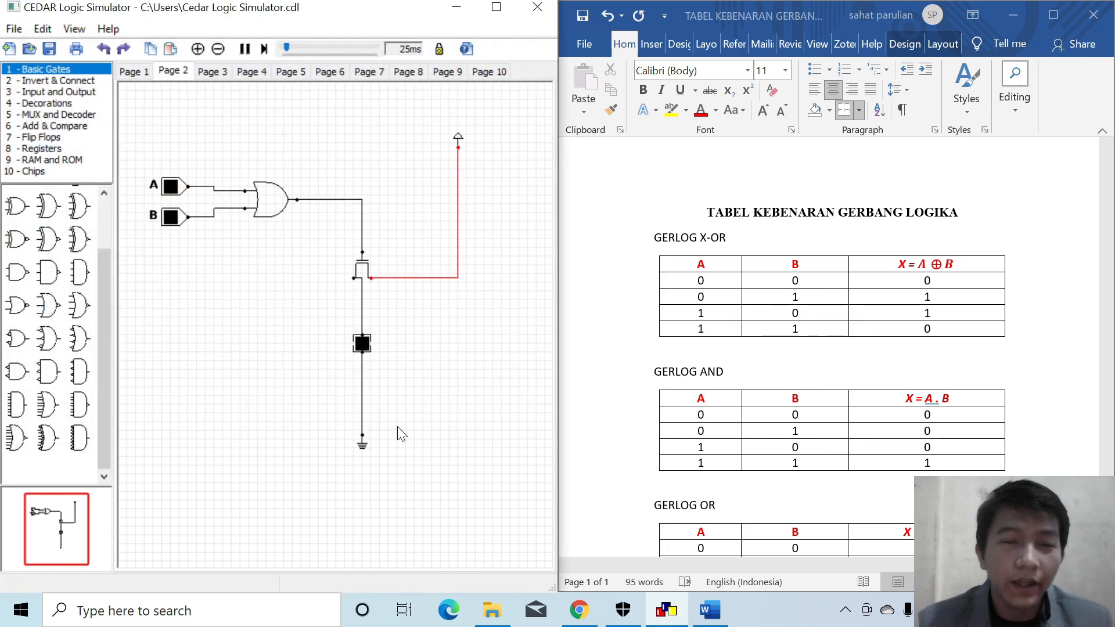